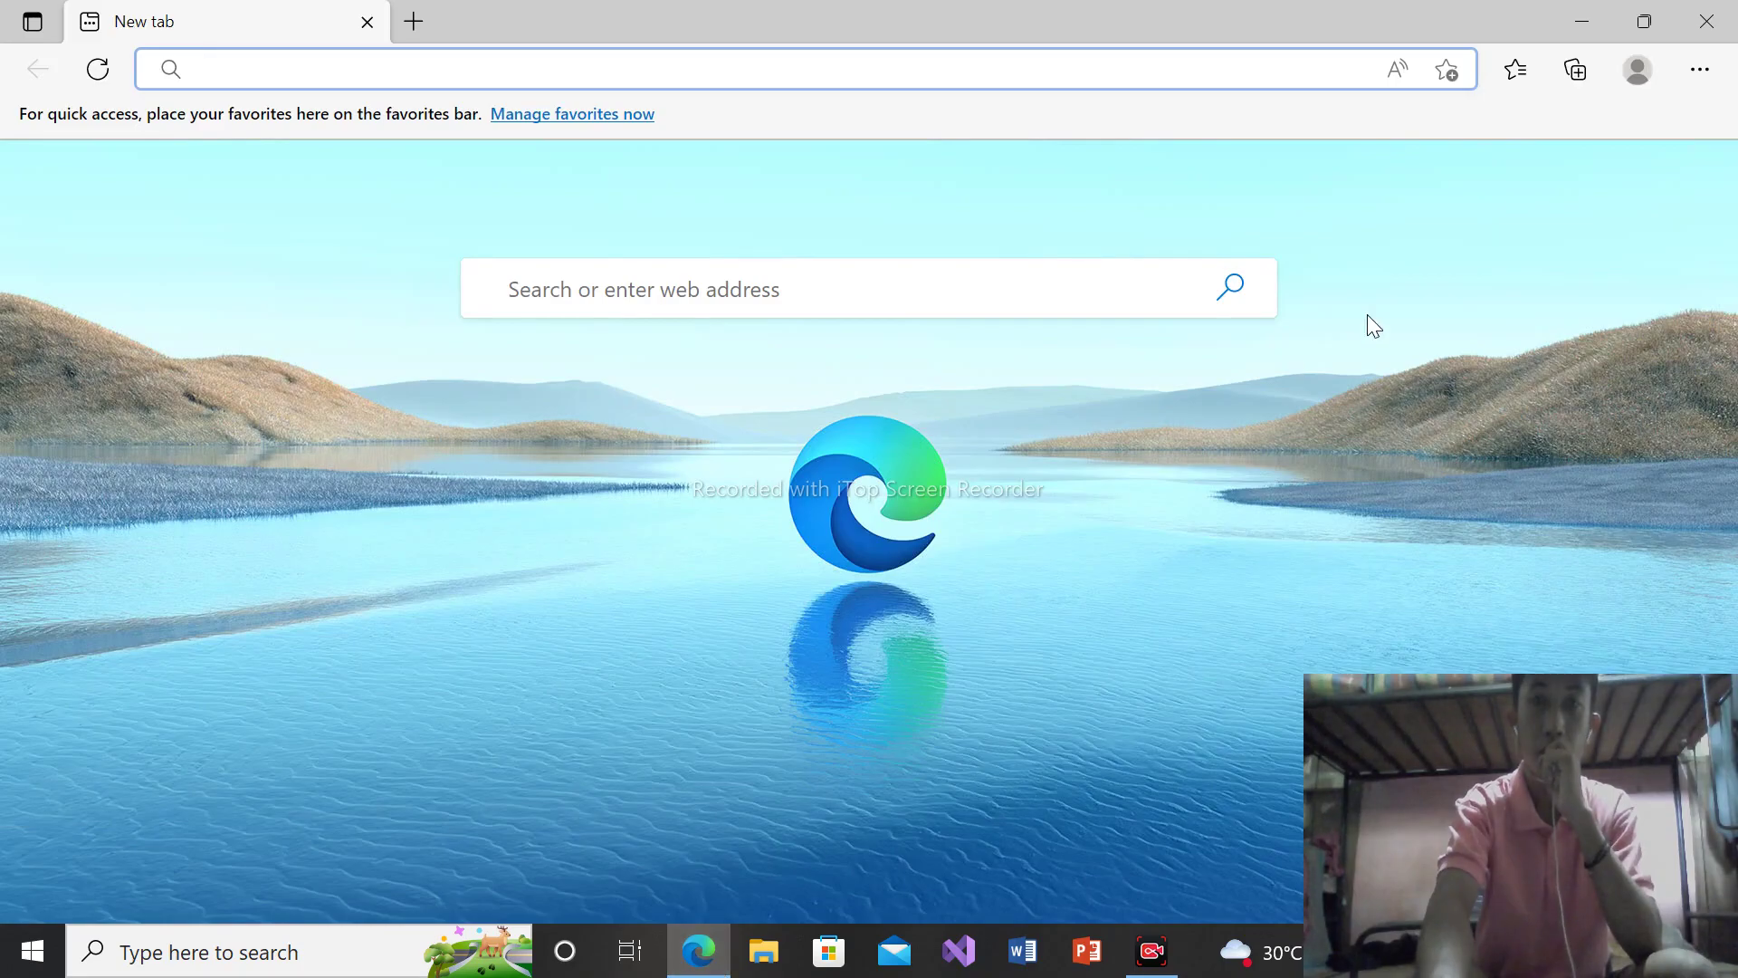
# Show Edge's Downloads list containing mysql-installer-community-8.0.30.0.msi
pyautogui.click(1701, 72)
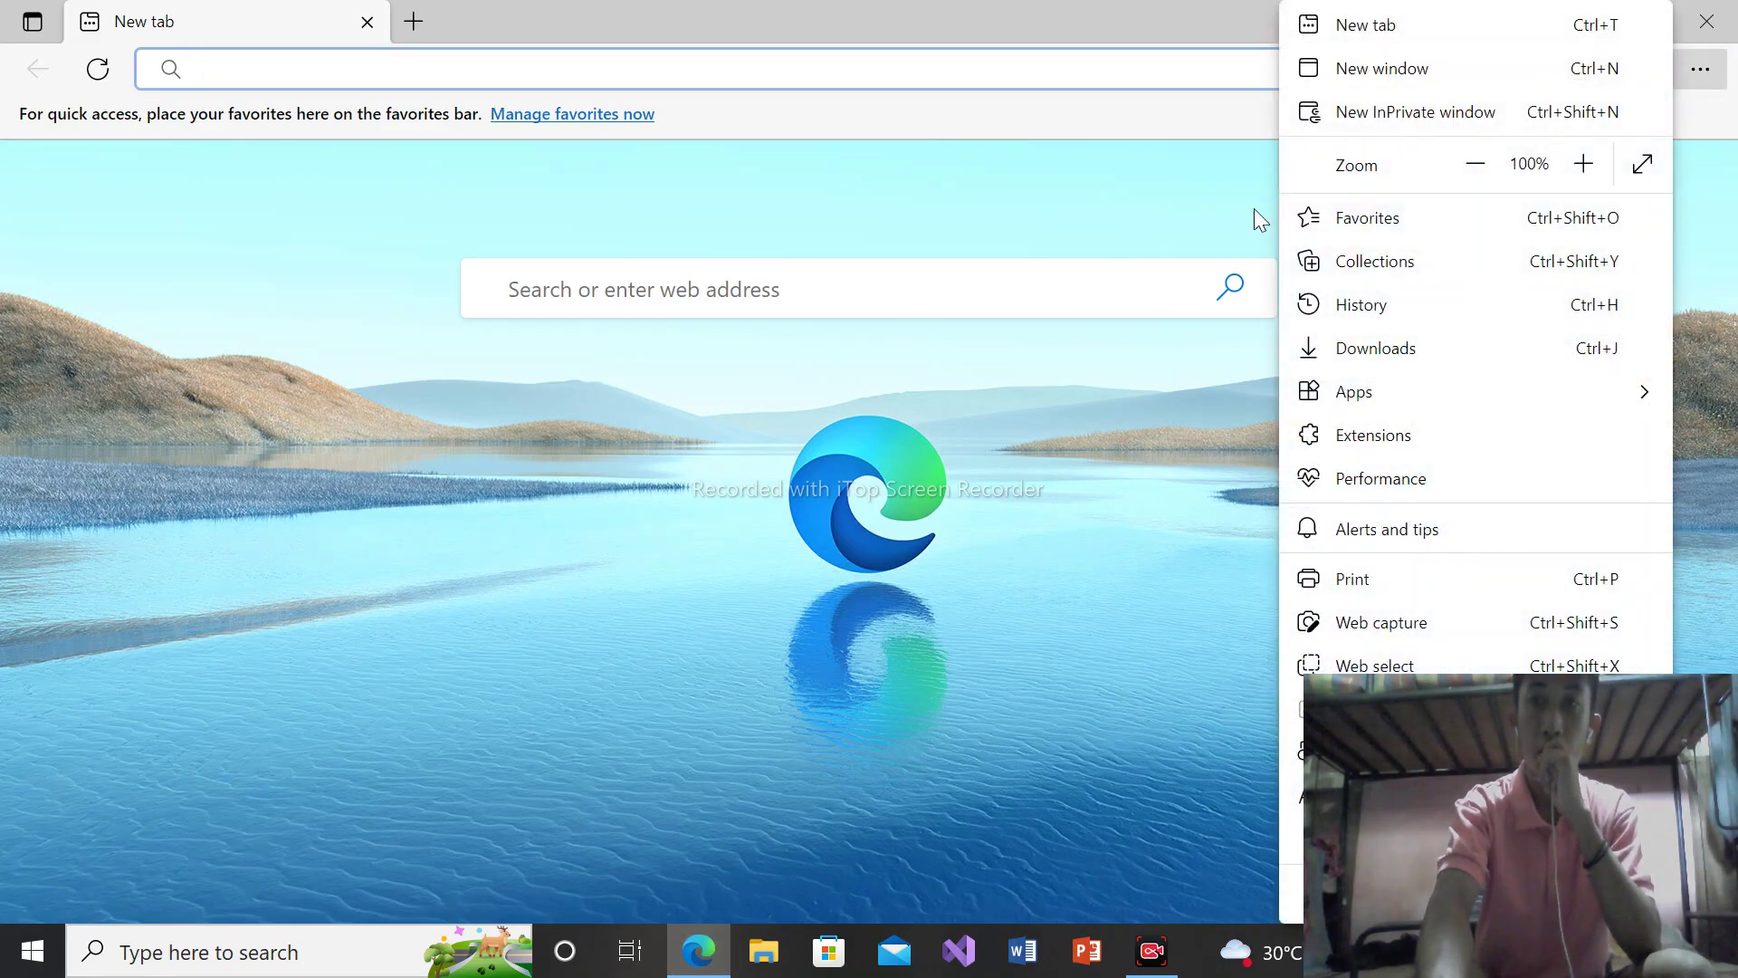
pyautogui.click(1365, 344)
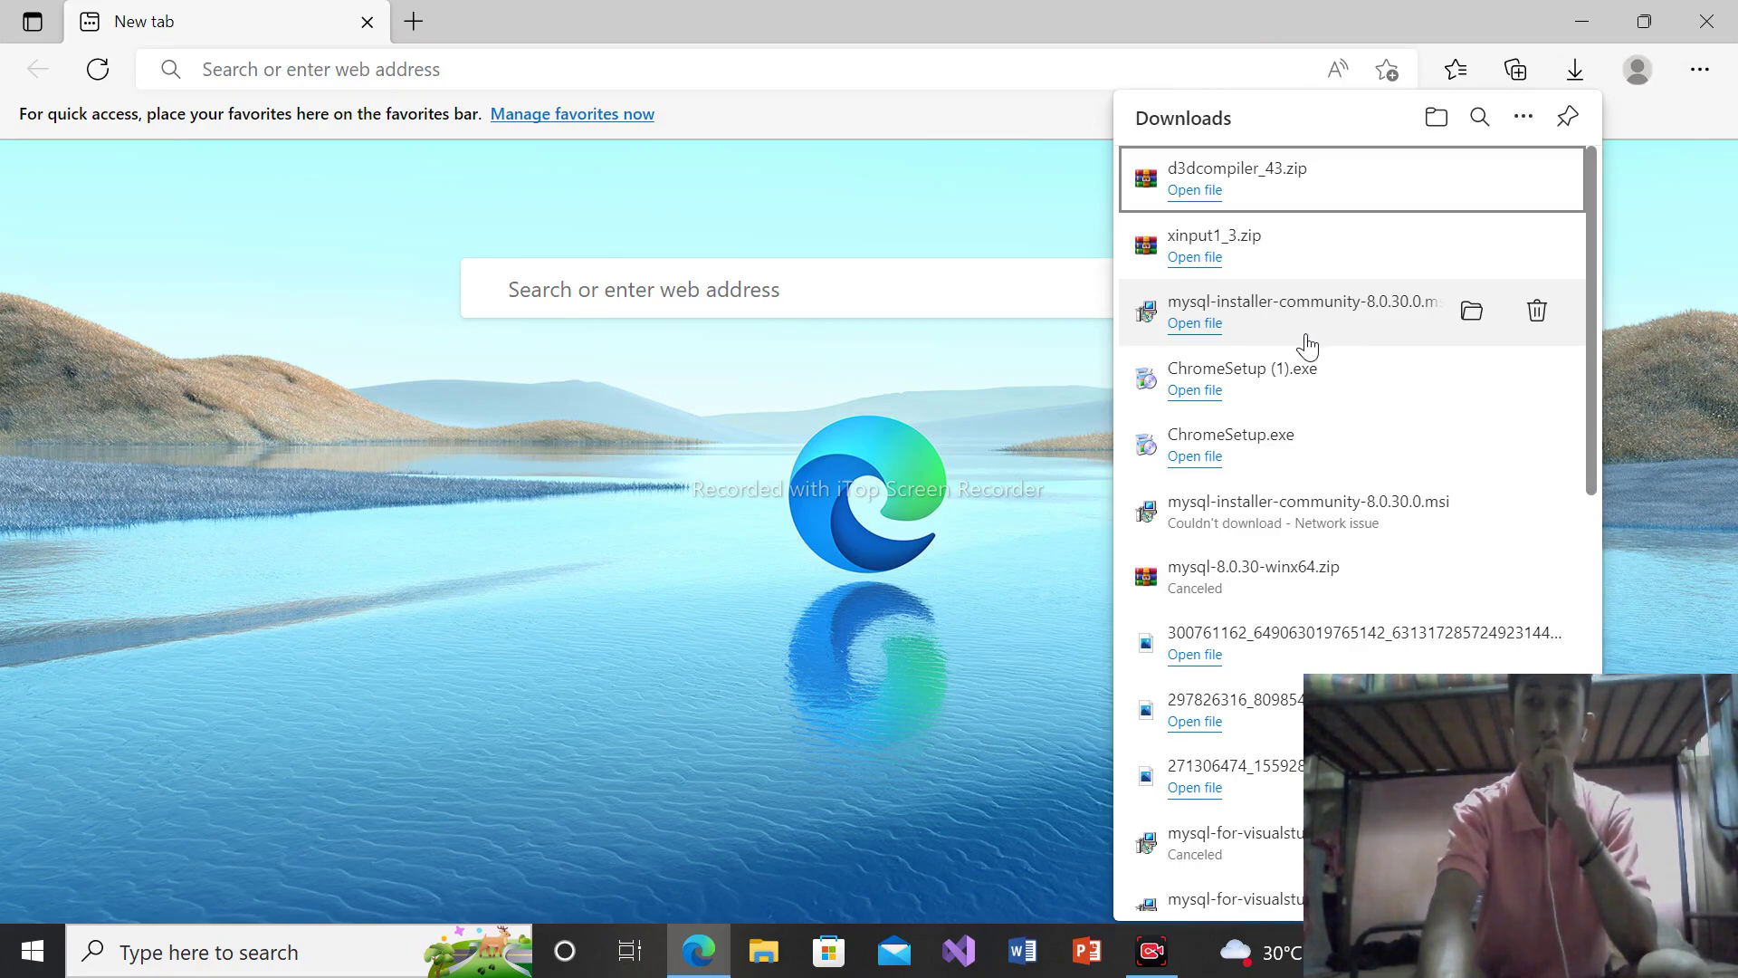
# Open mysql-installer-community-8.0.30.0.msi from the Downloads list to launch MySQL Installer
pyautogui.click(1202, 328)
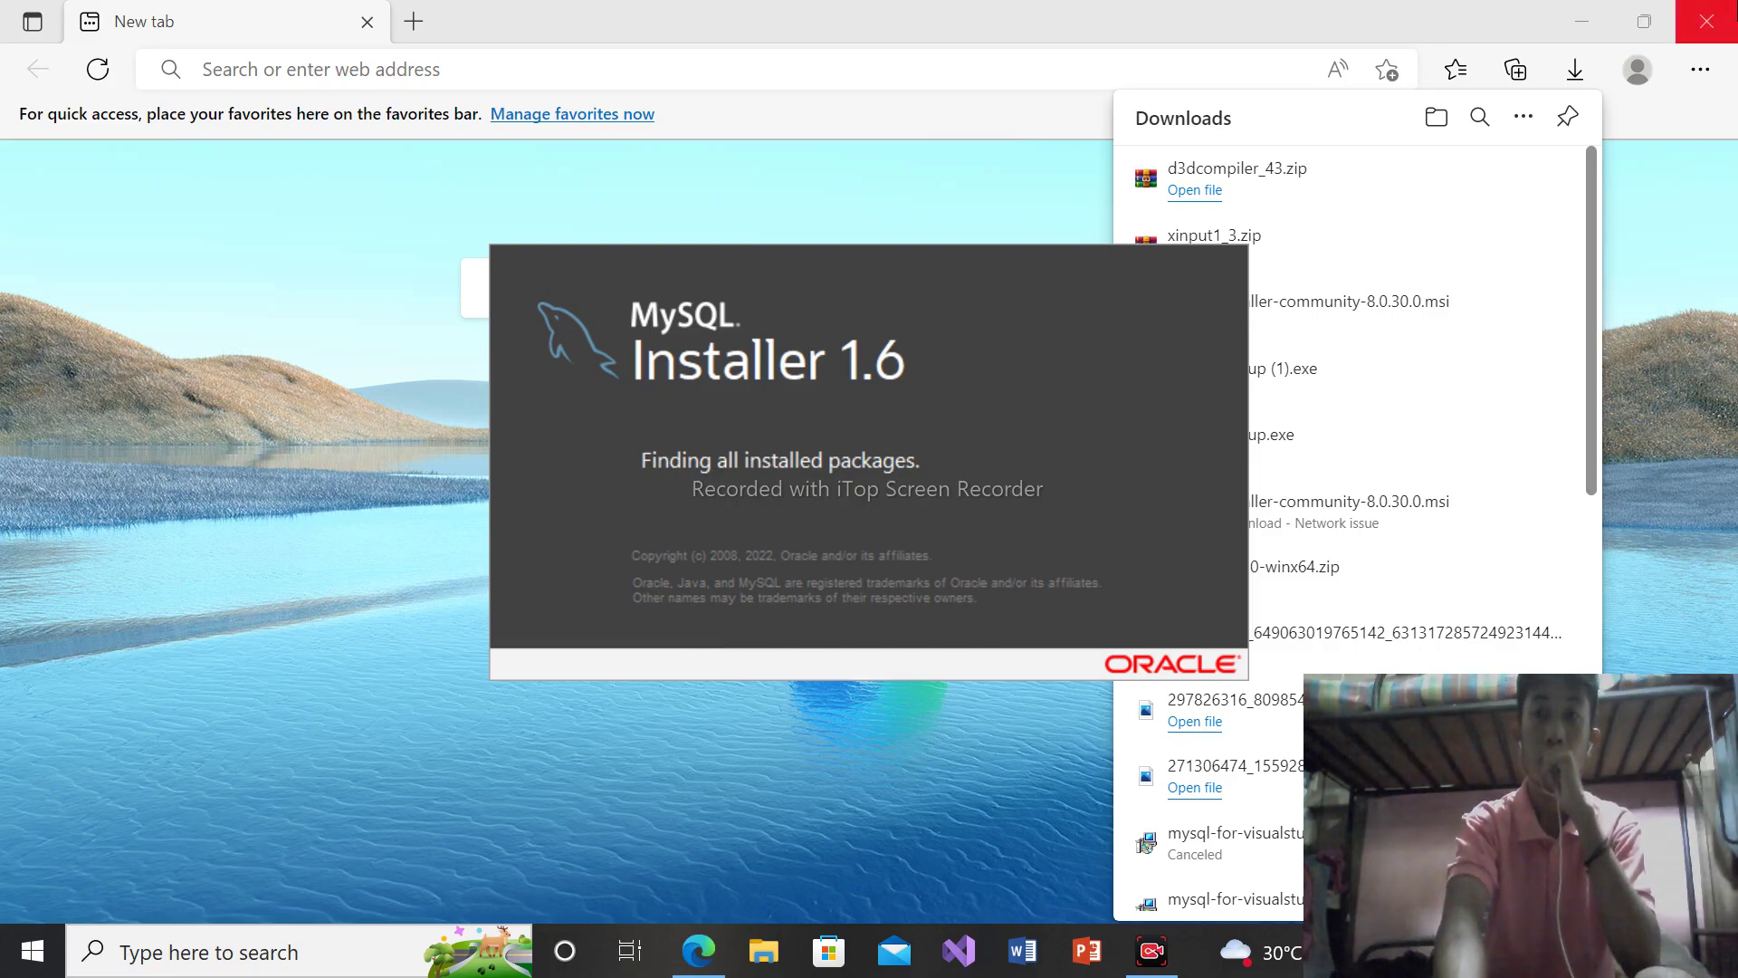
# Close Microsoft Edge, refresh the desktop twice, then open File Explorer with Win+E
pyautogui.click(1732, 13)
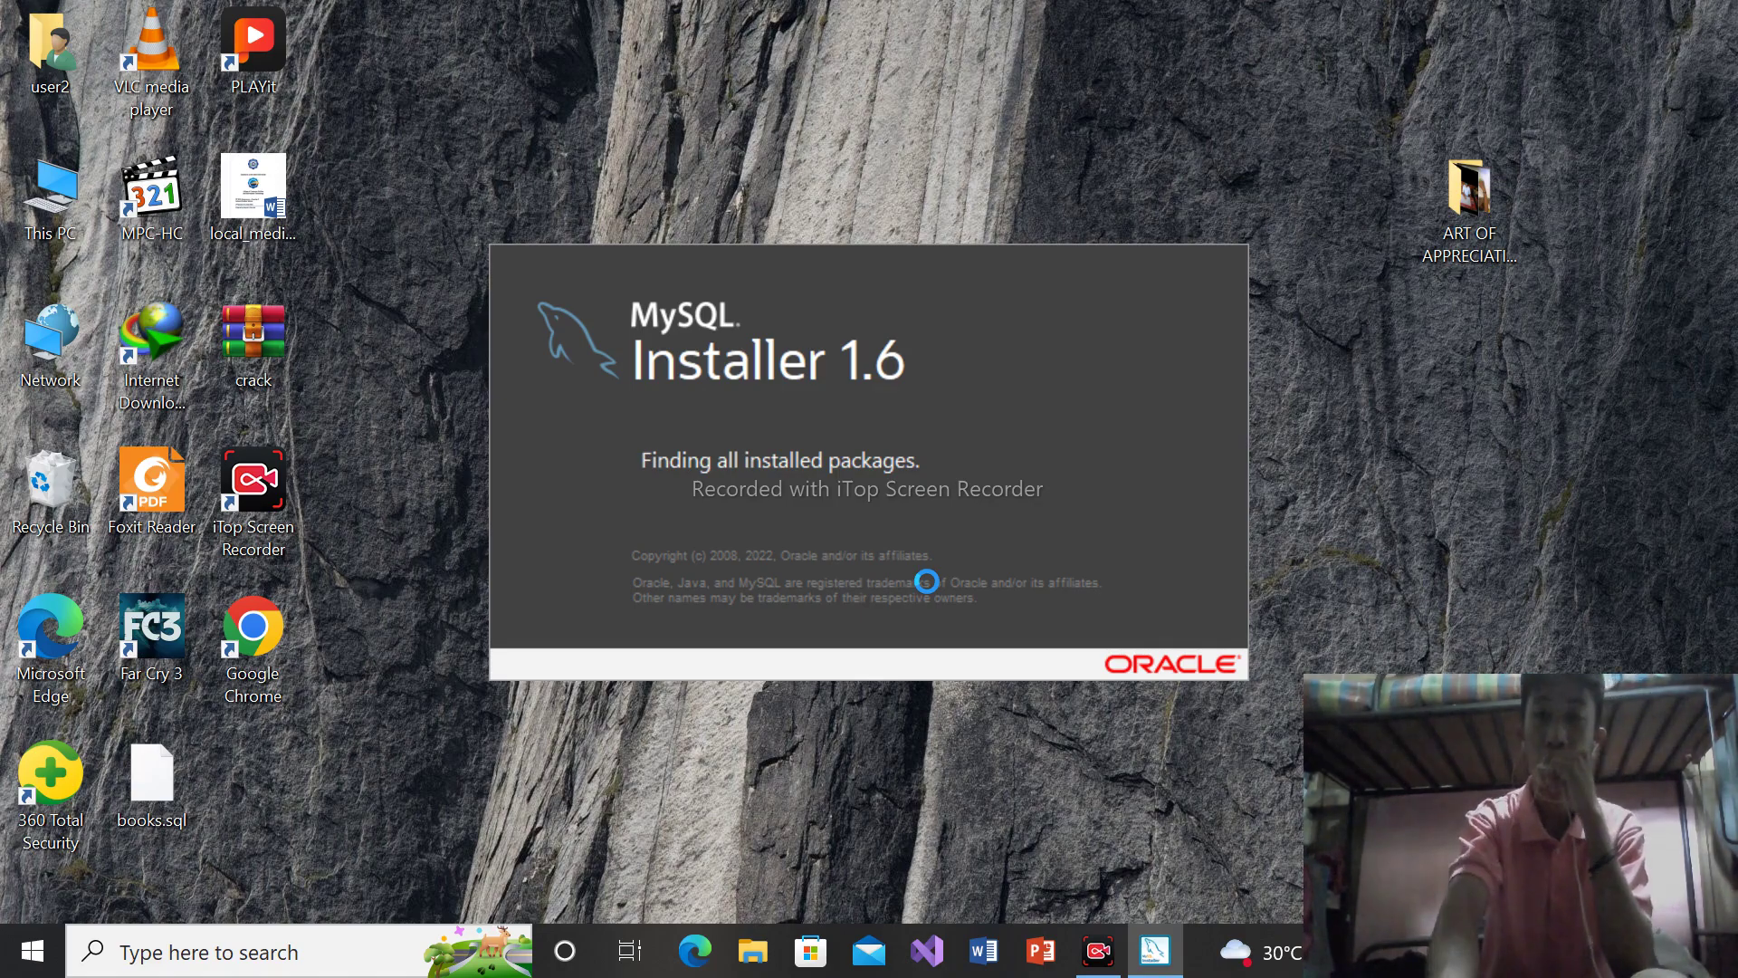
pyautogui.rightClick(1397, 466)
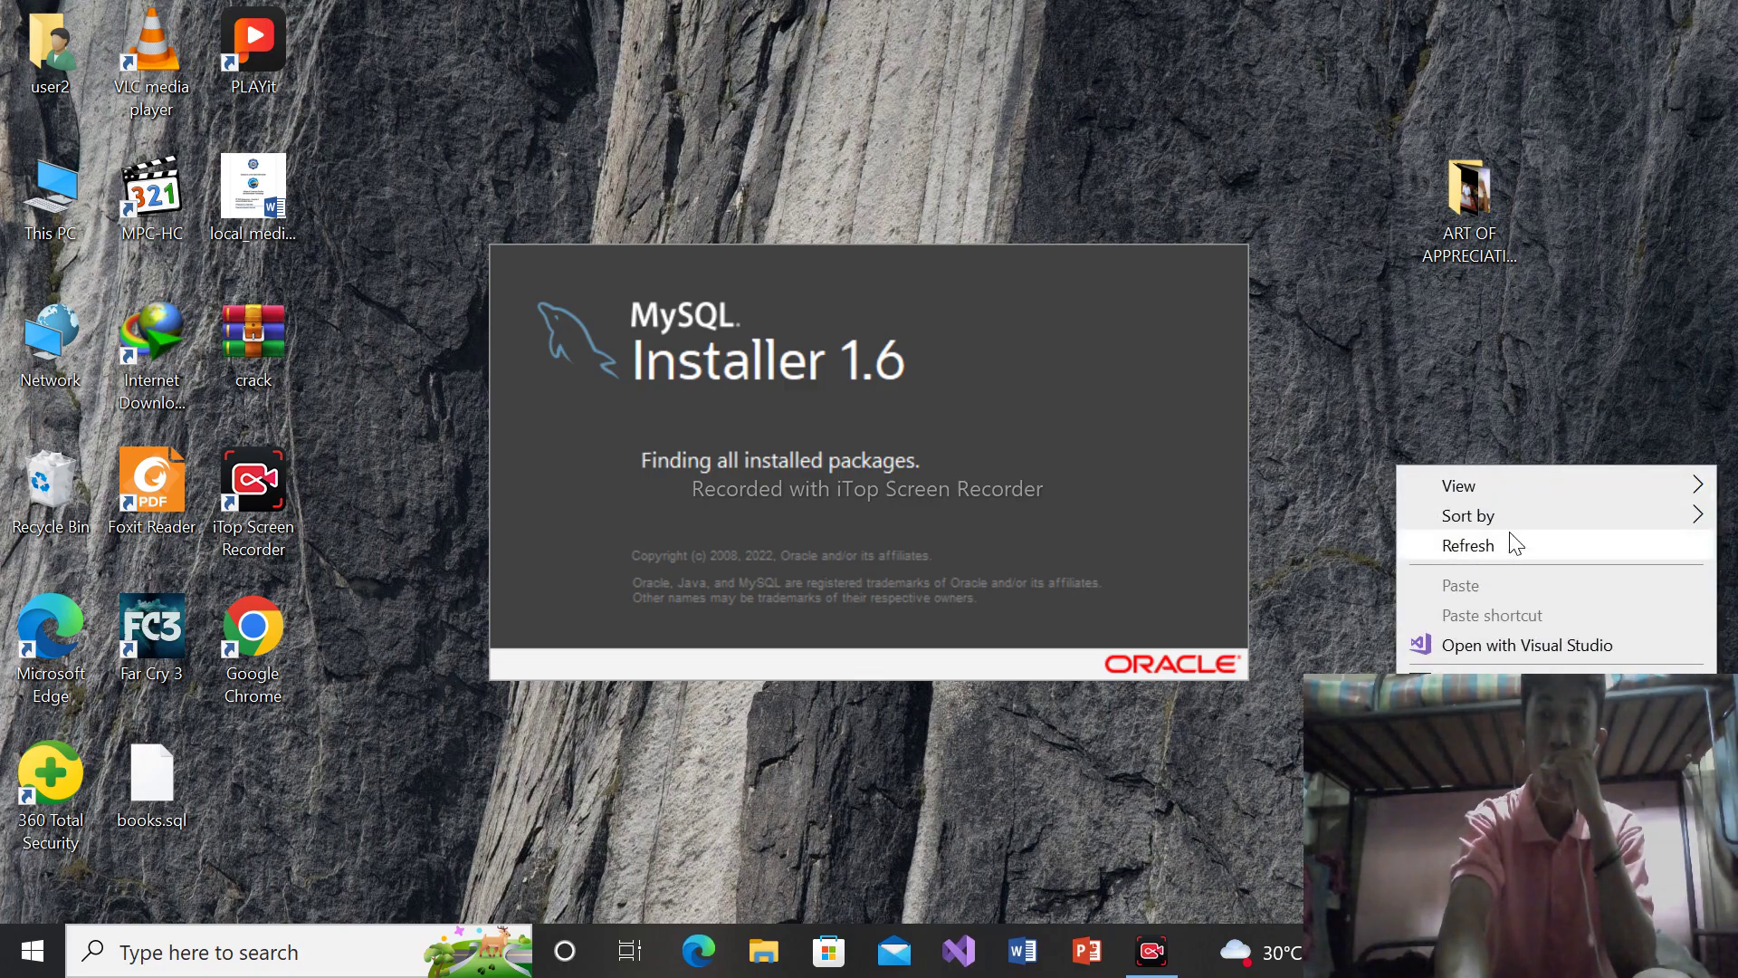
pyautogui.click(1468, 545)
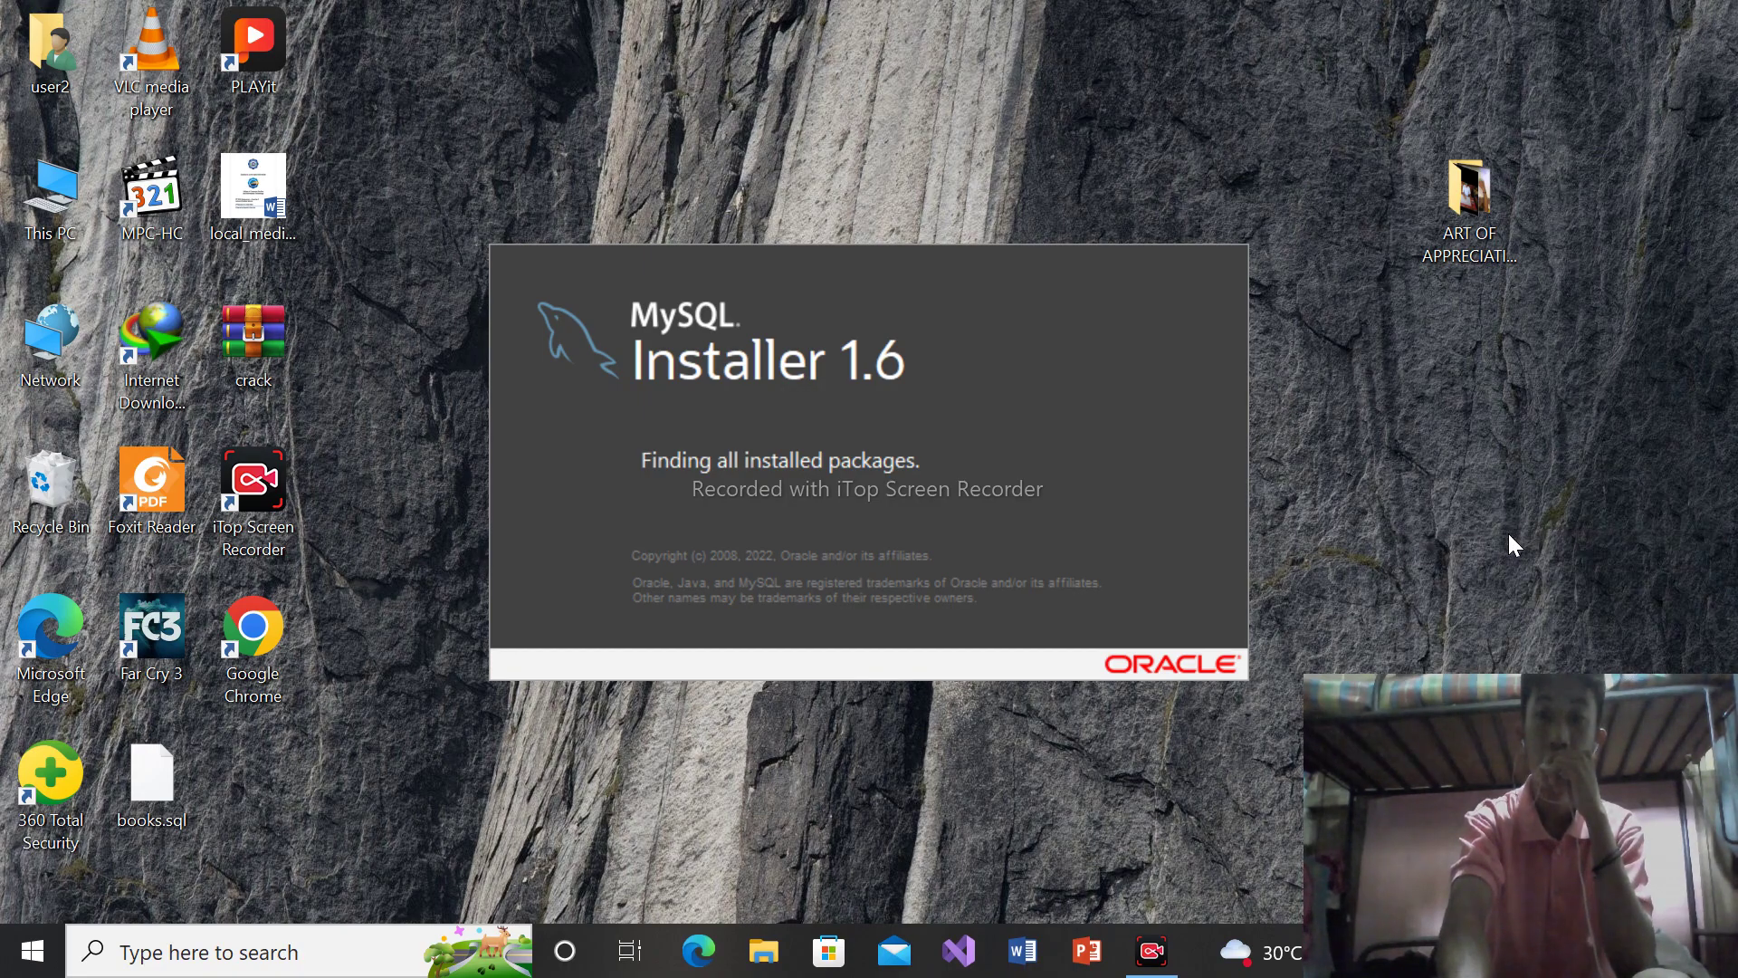
pyautogui.rightClick(1462, 484)
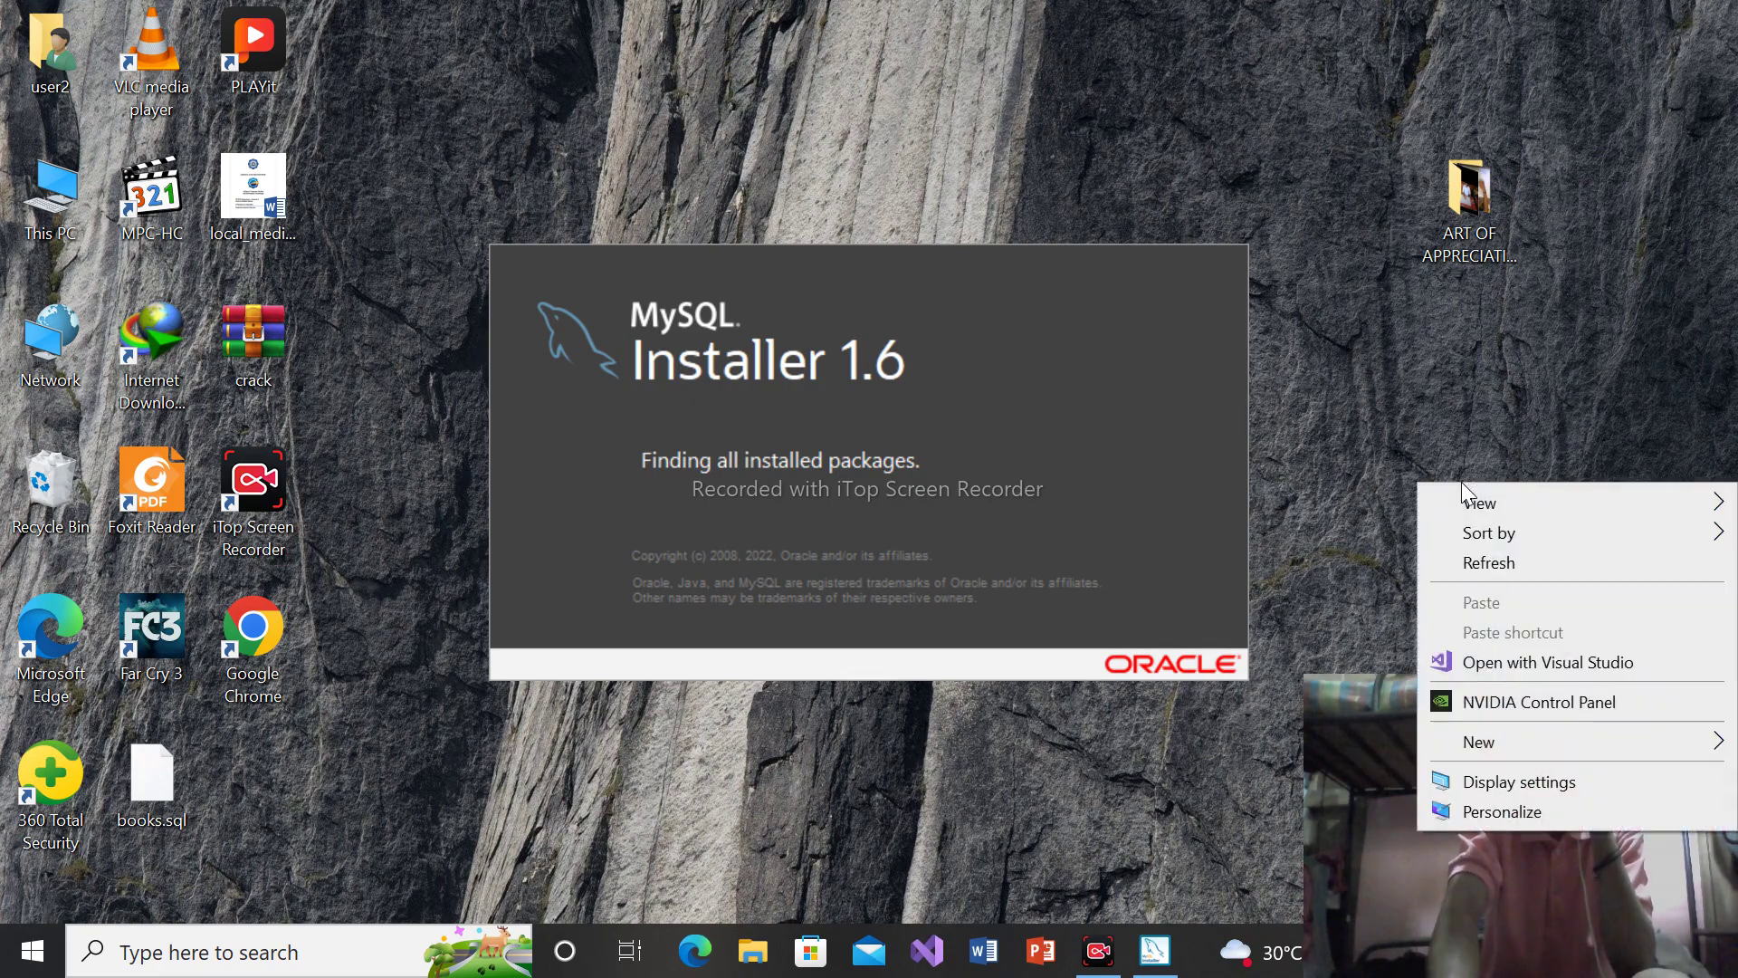
pyautogui.click(1500, 573)
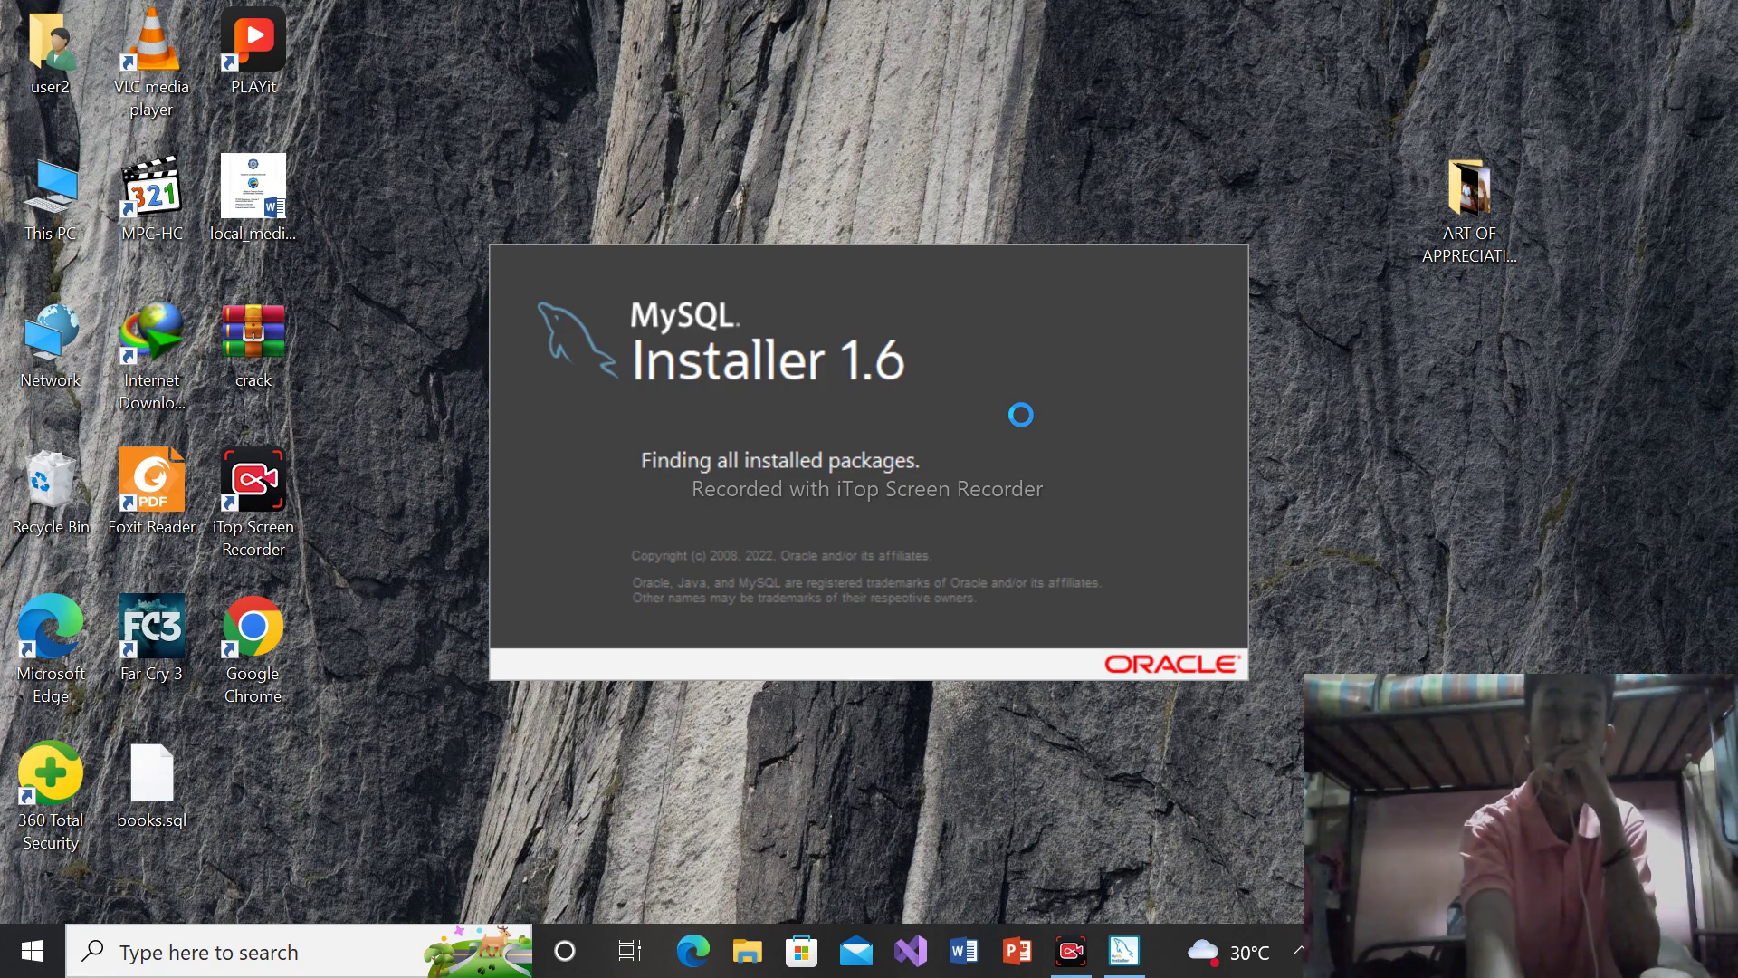
pyautogui.press('super+e')
# Browse into the 'files' folder on Local Disk (C:), then close File Explorer
pyautogui.click(118, 885)
pyautogui.doubleClick(376, 334)
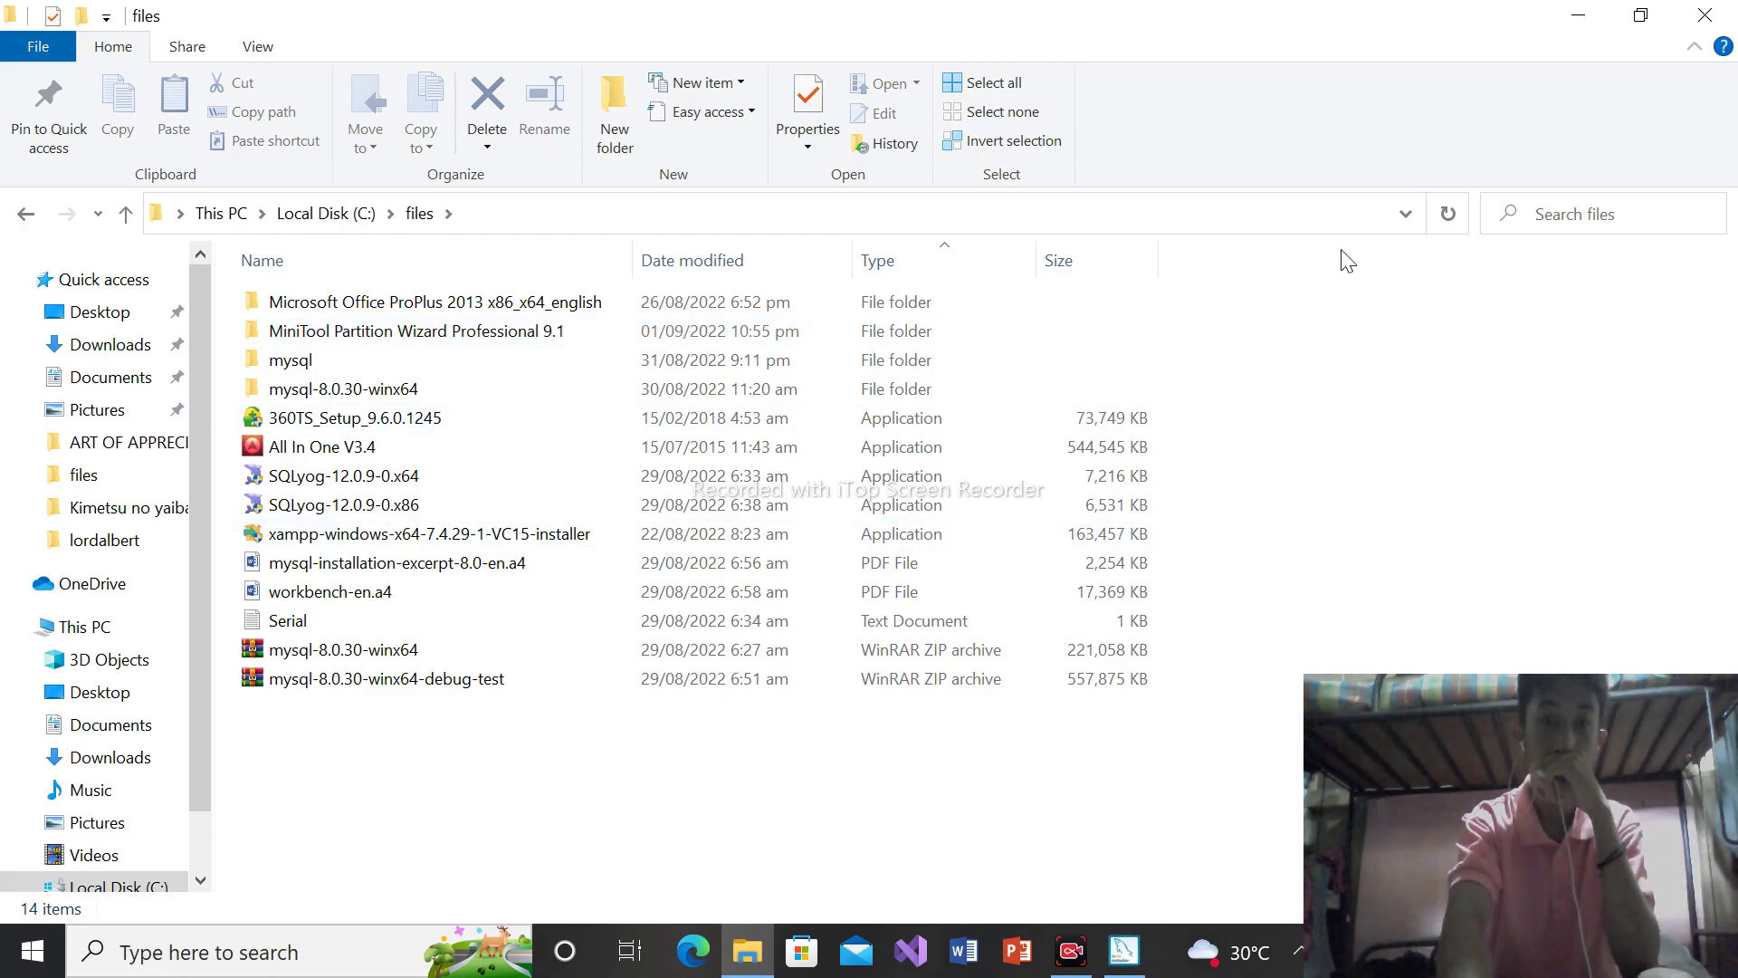
pyautogui.click(1732, 11)
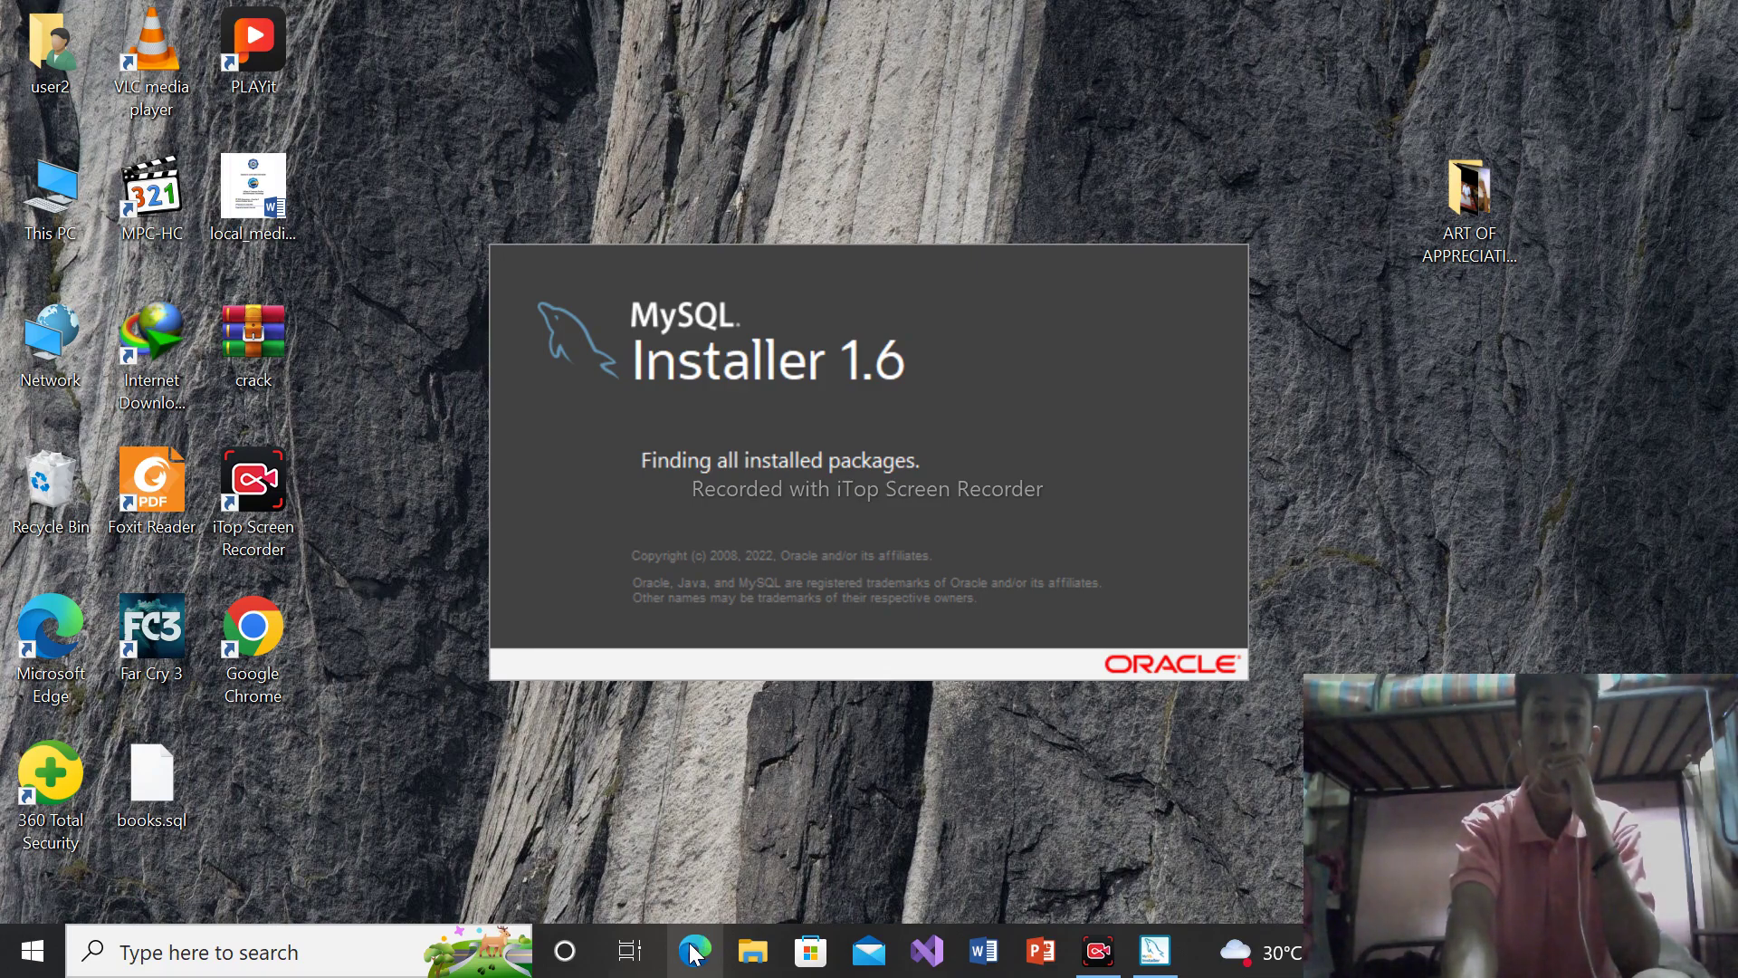
# Search 'm' in Windows search and open MySQL Installer - Community
pyautogui.click(283, 957)
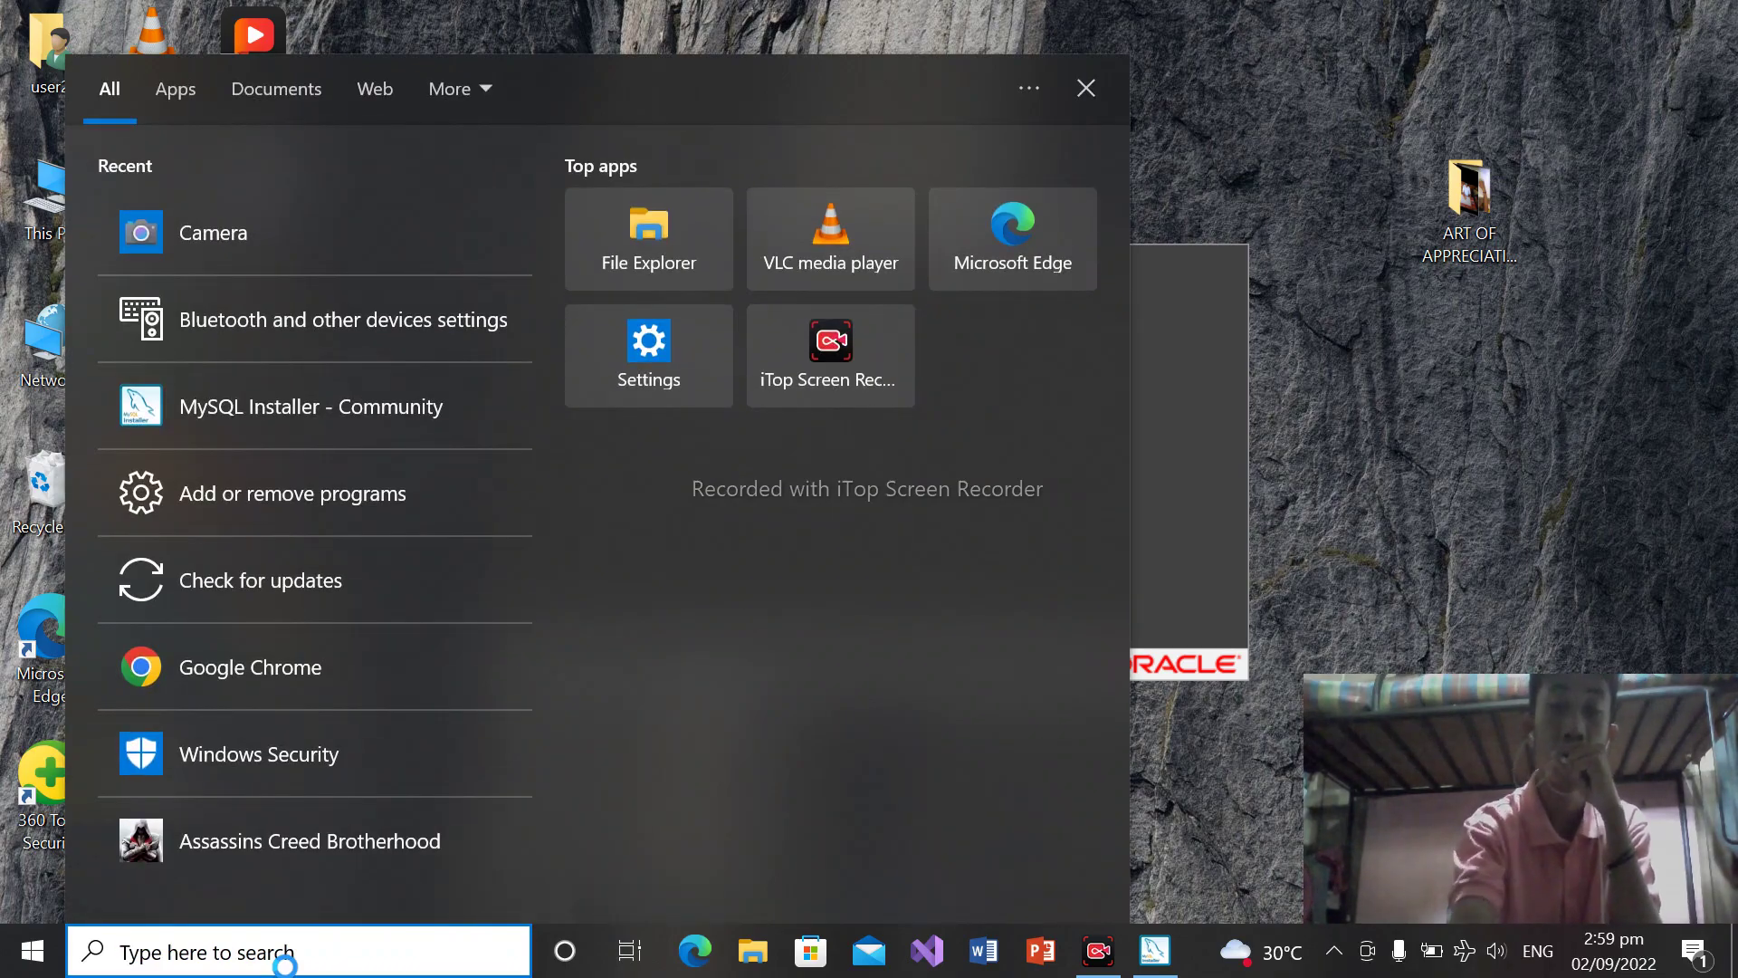
pyautogui.write('m')
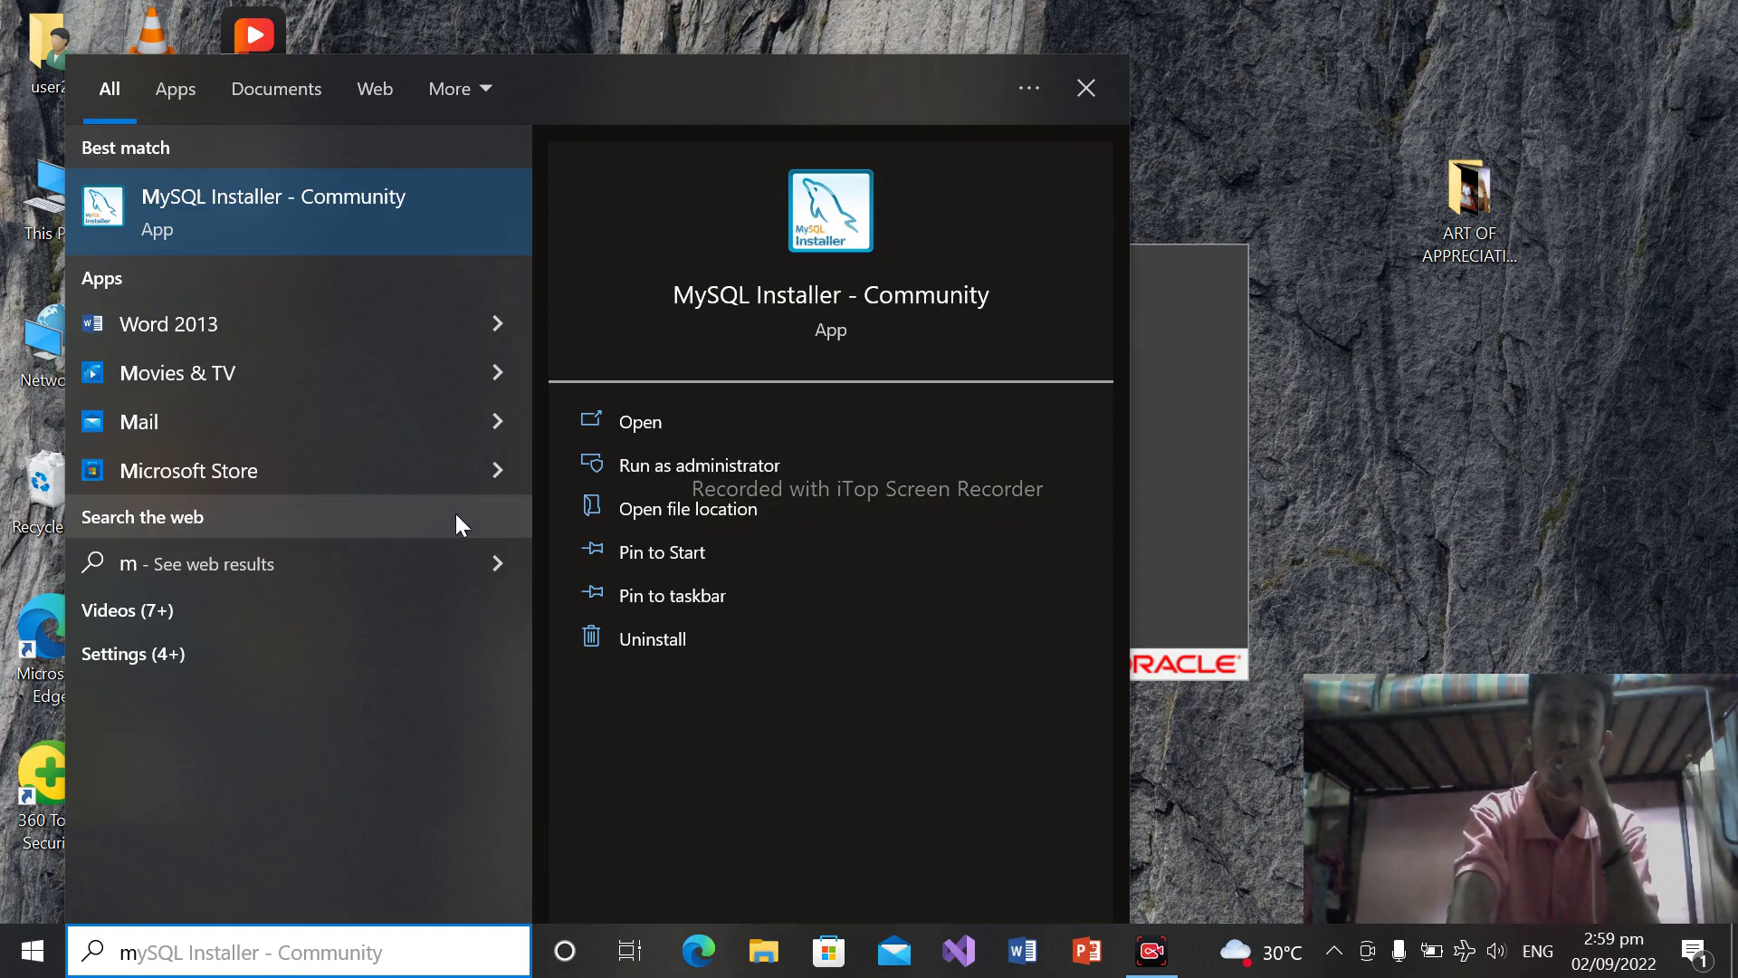
pyautogui.click(600, 436)
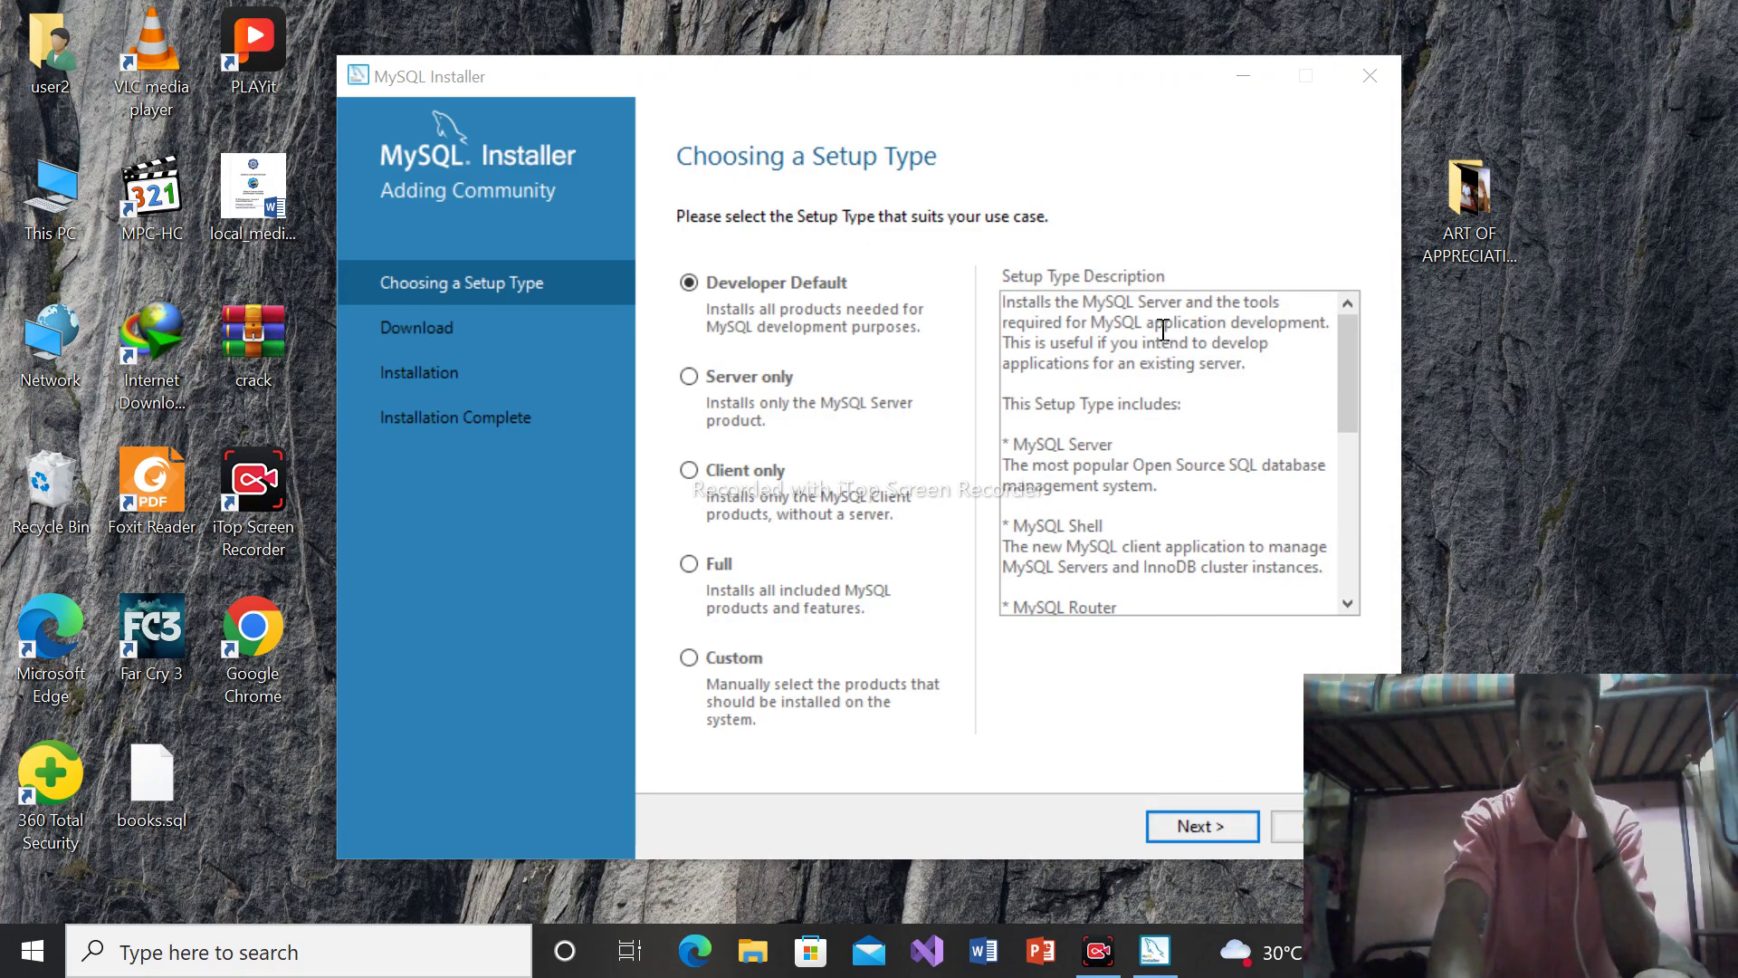
# Continue with Developer Default, pass Path Conflicts, and accept the path warning with Yes
pyautogui.moveTo(1024, 95); pyautogui.dragTo(871, 101)
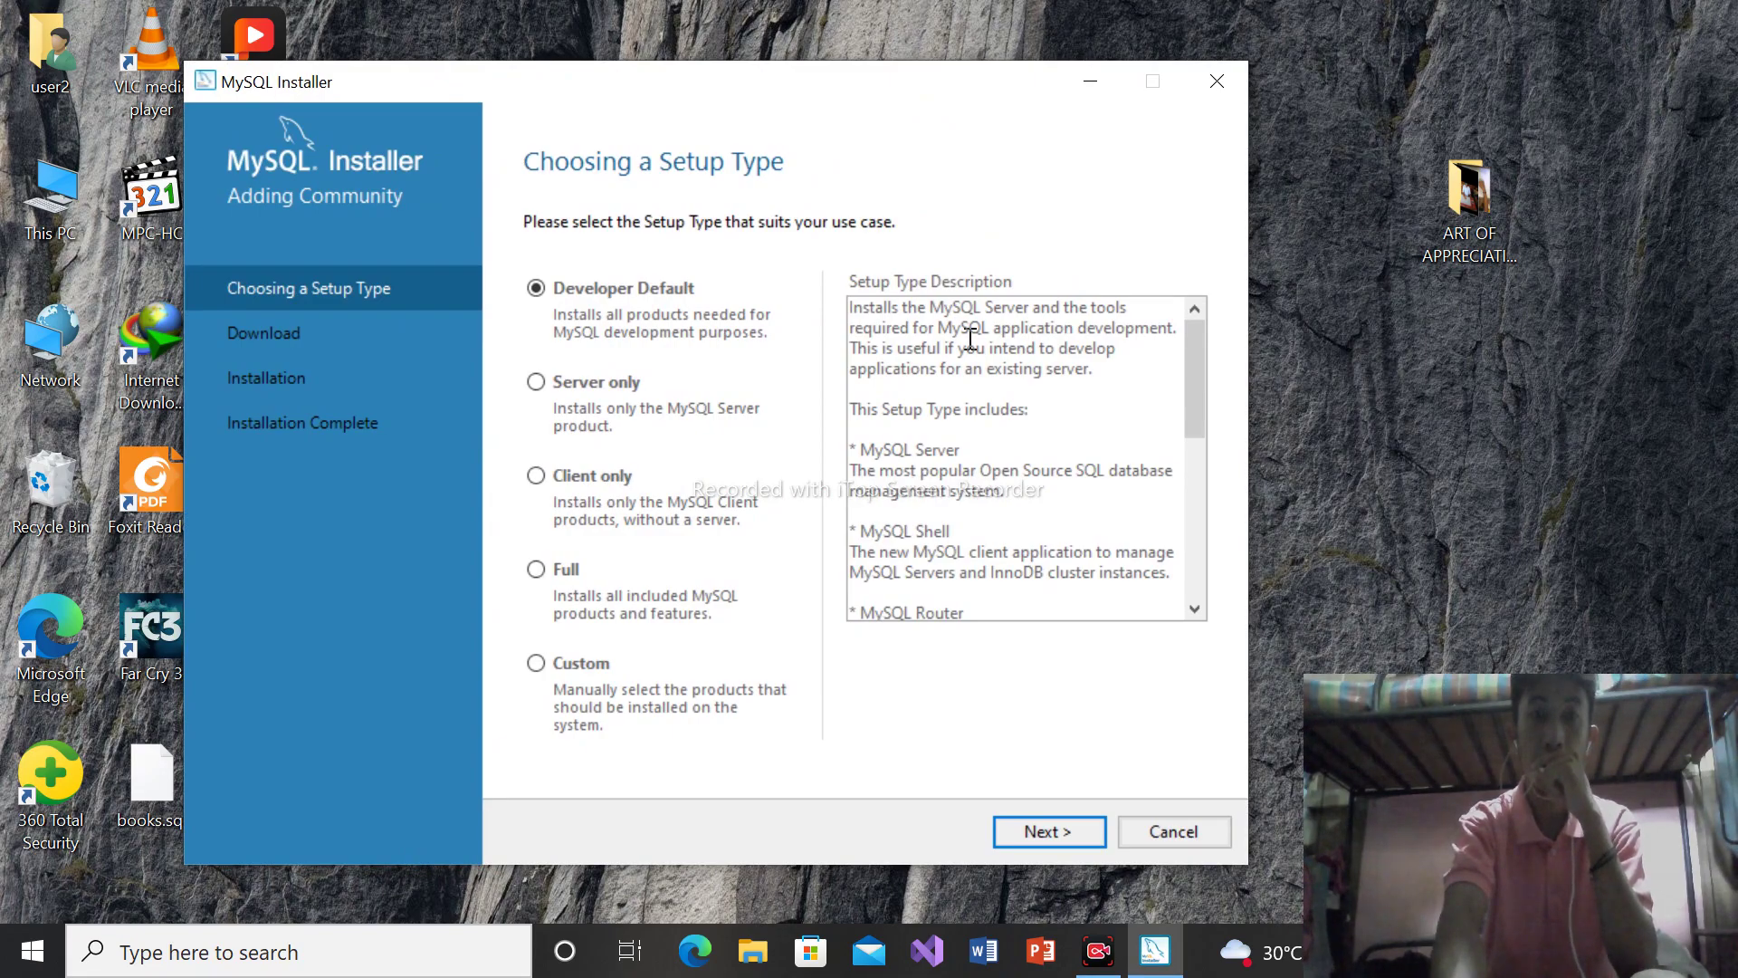
pyautogui.click(1072, 825)
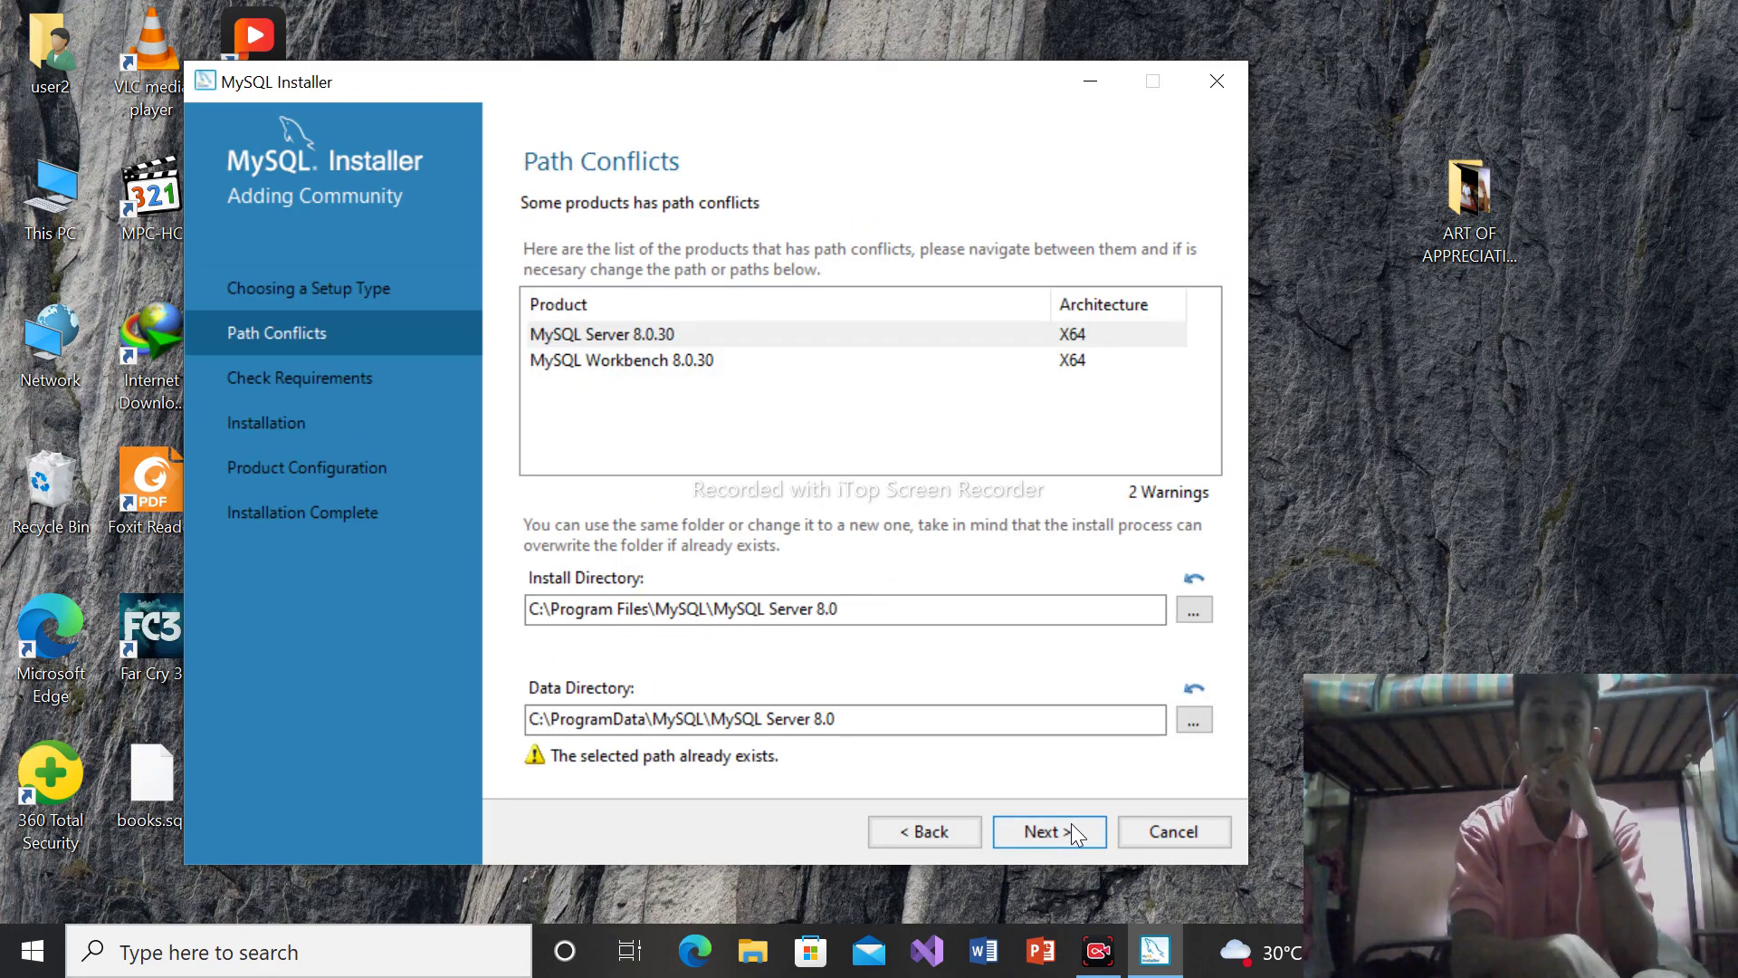
pyautogui.click(1072, 823)
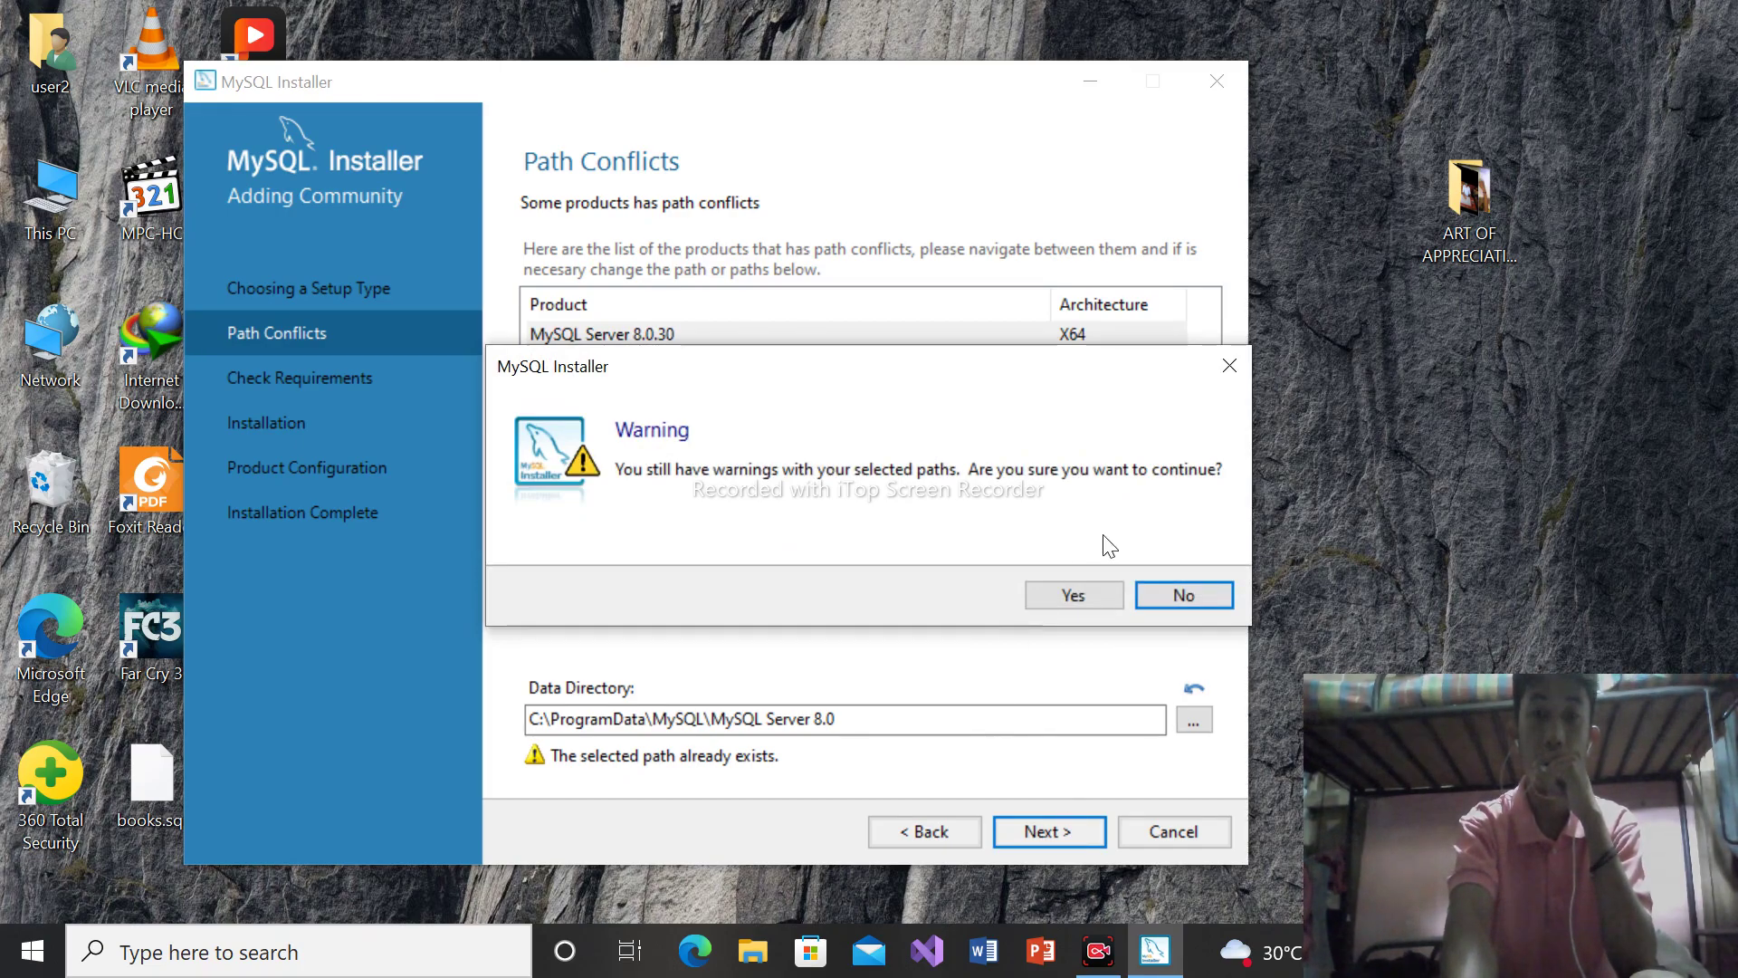
pyautogui.click(1091, 603)
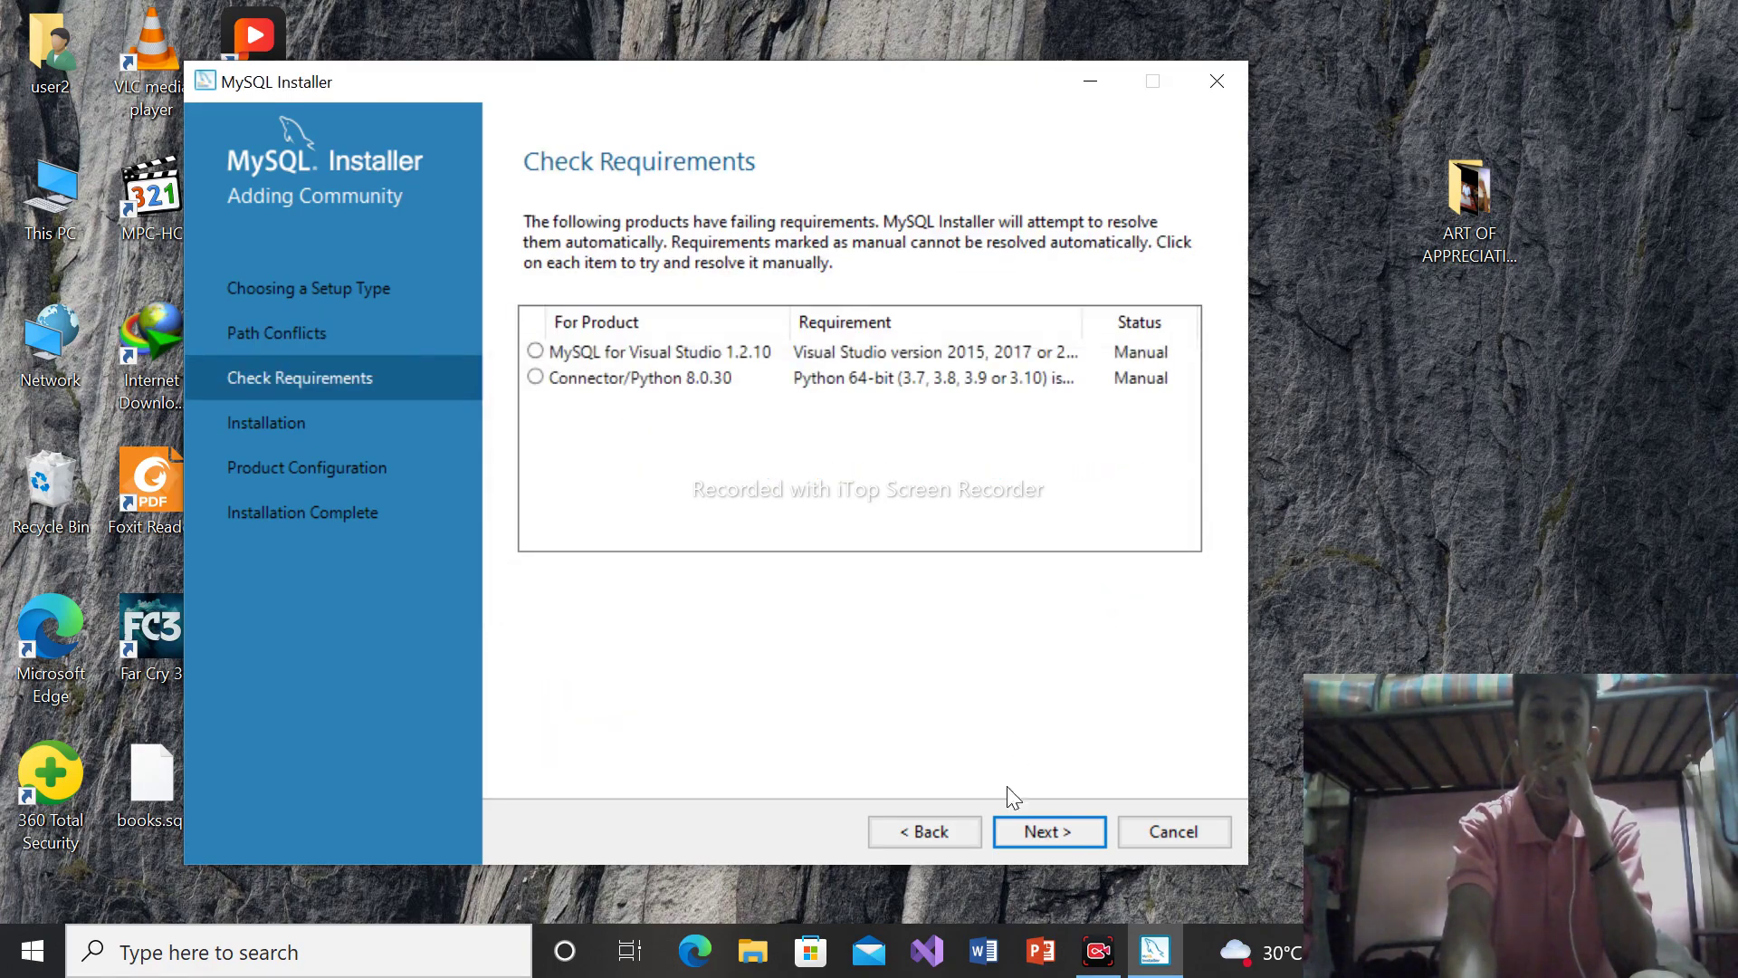
# Pass the requirements check, start installing the products, and close Edge behind the installer
pyautogui.click(1068, 823)
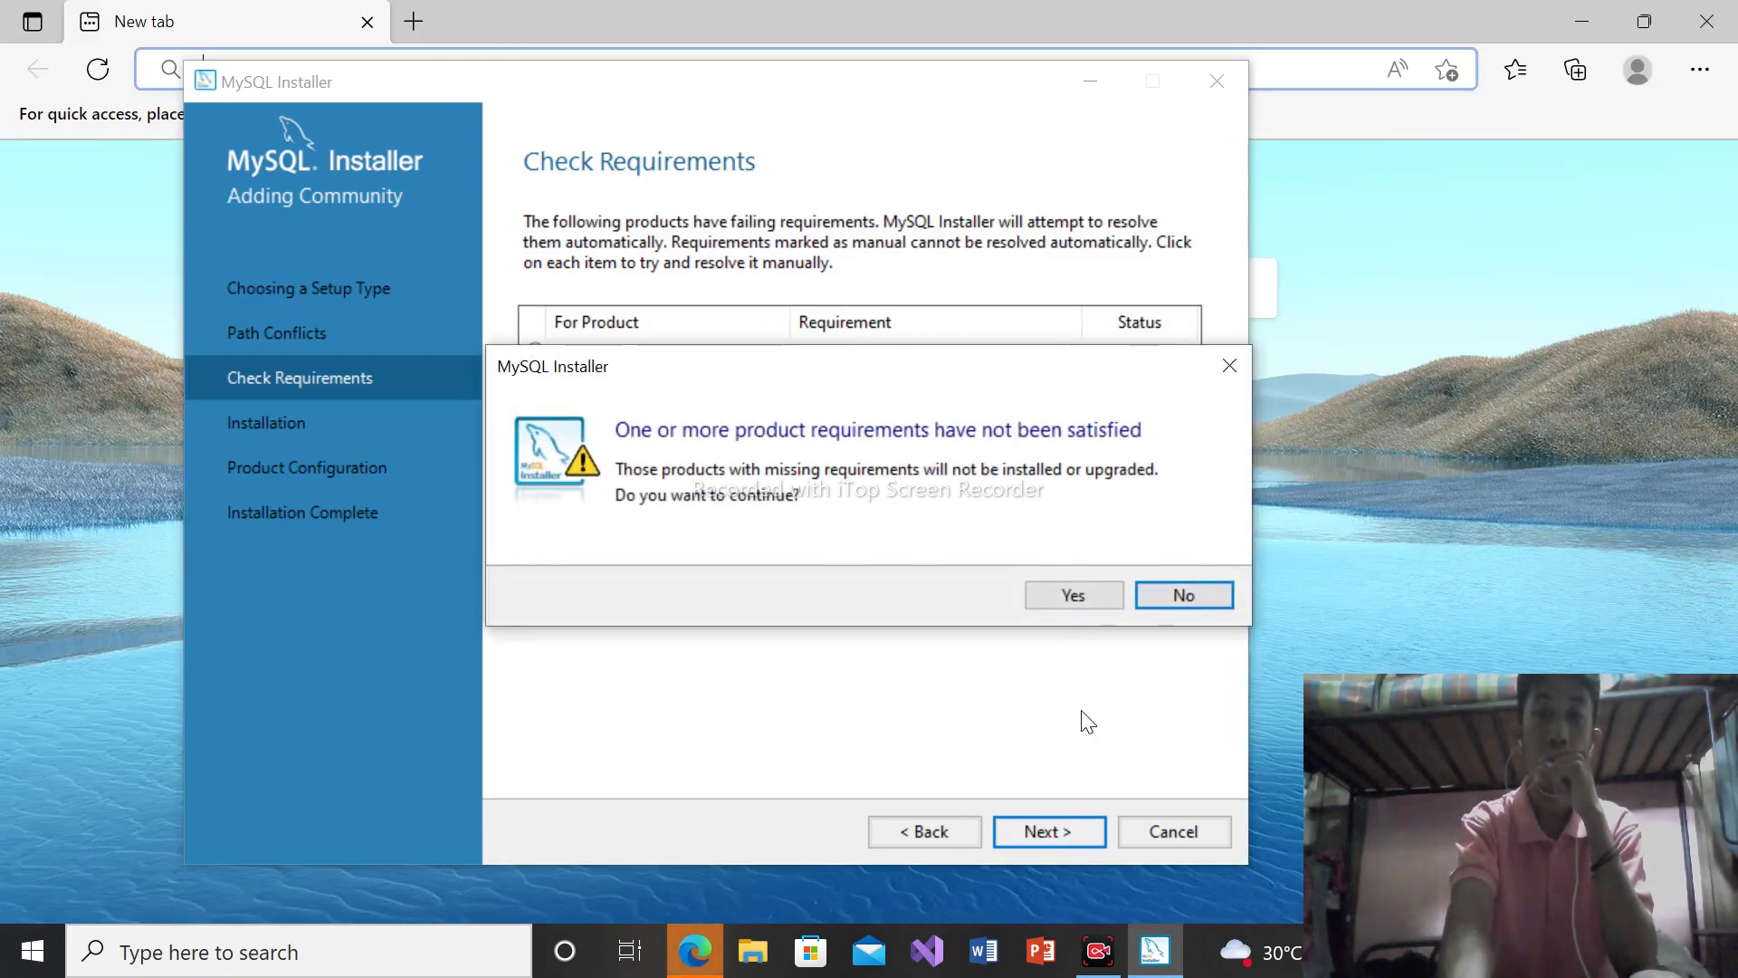
pyautogui.click(1076, 597)
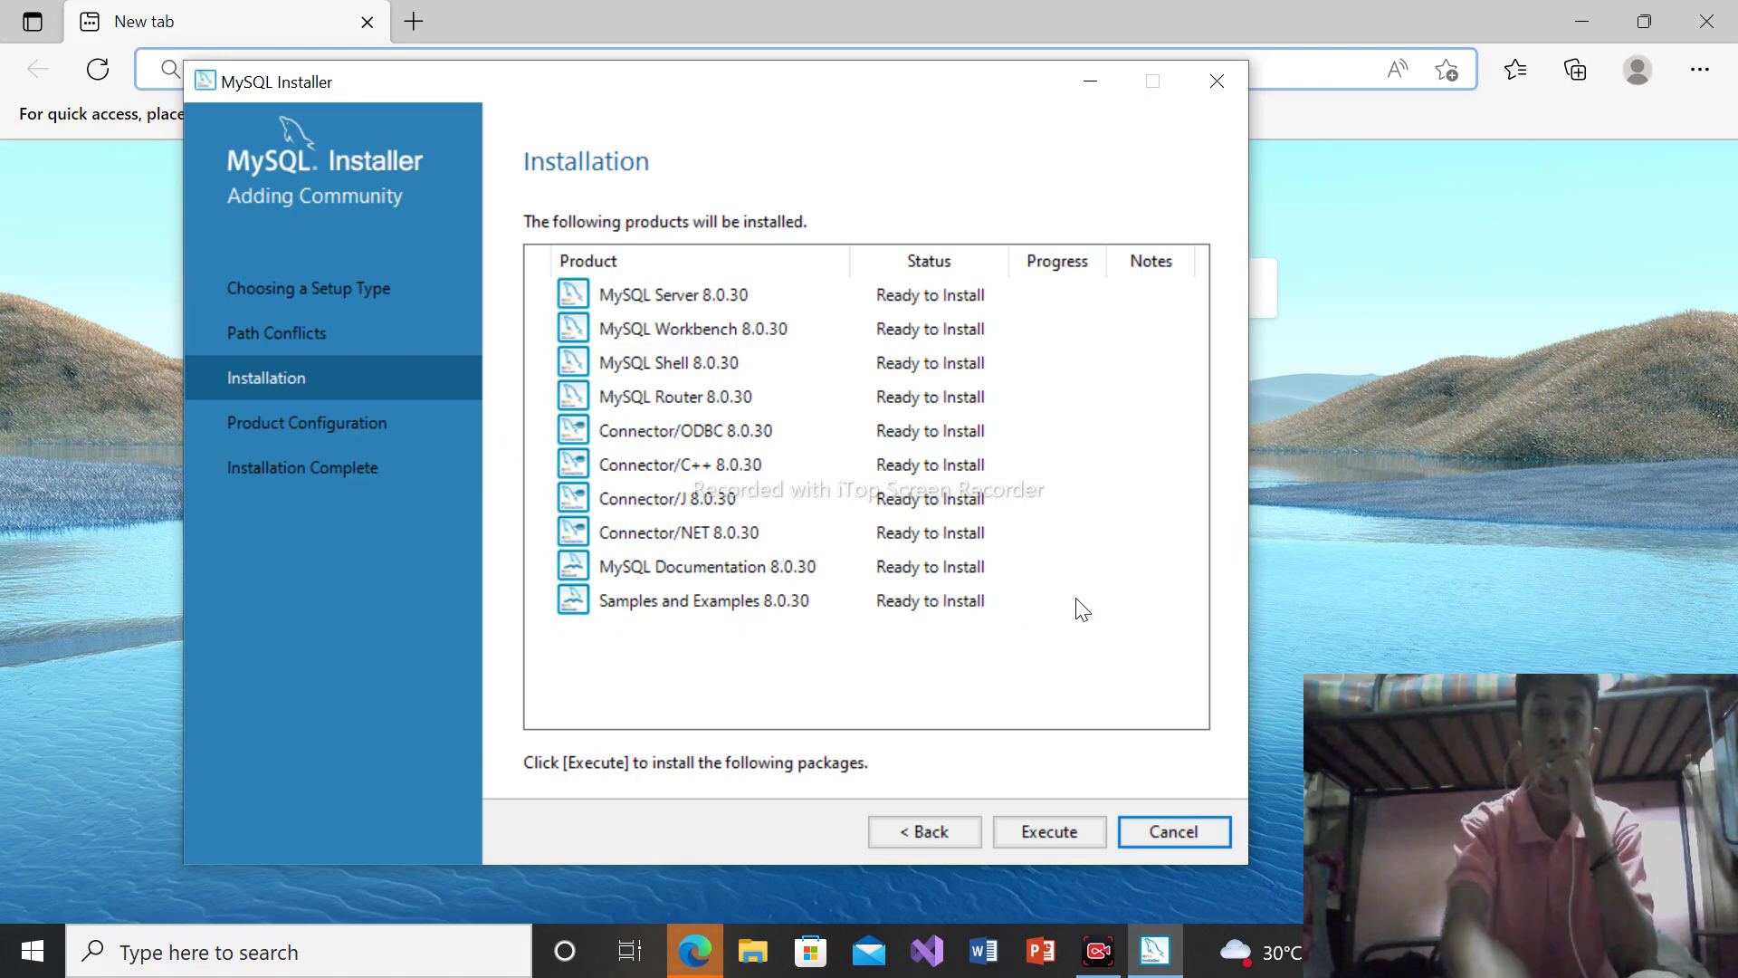
pyautogui.click(1053, 832)
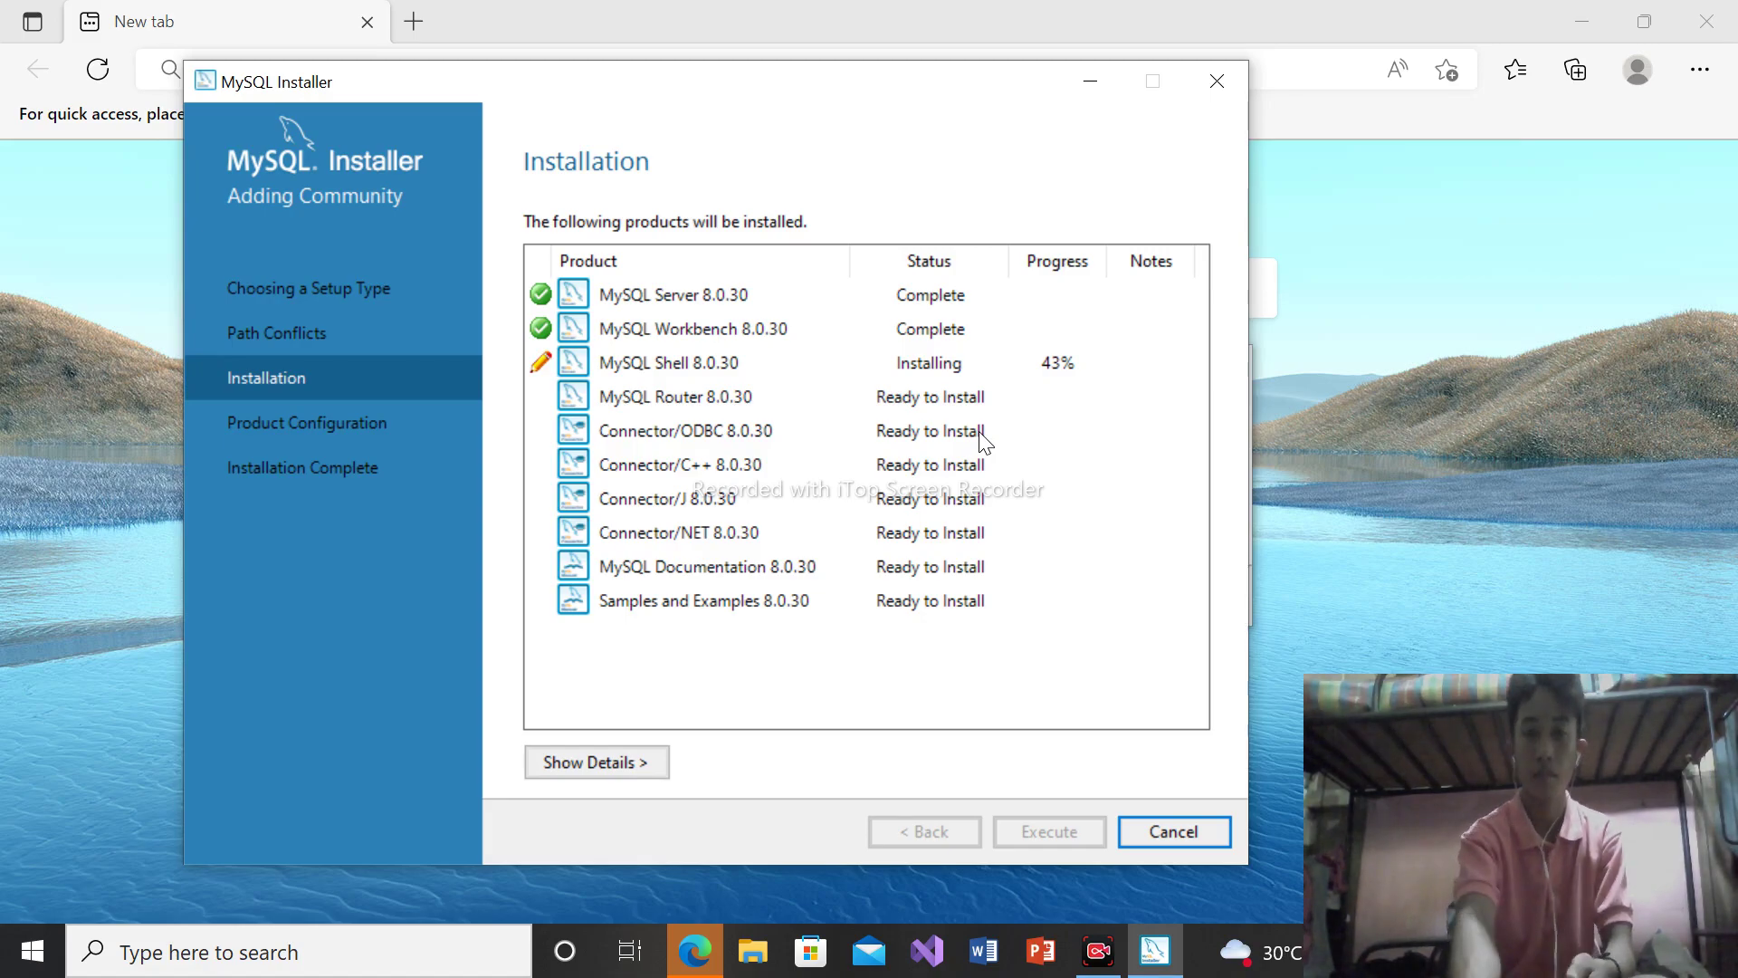
pyautogui.click(1724, 13)
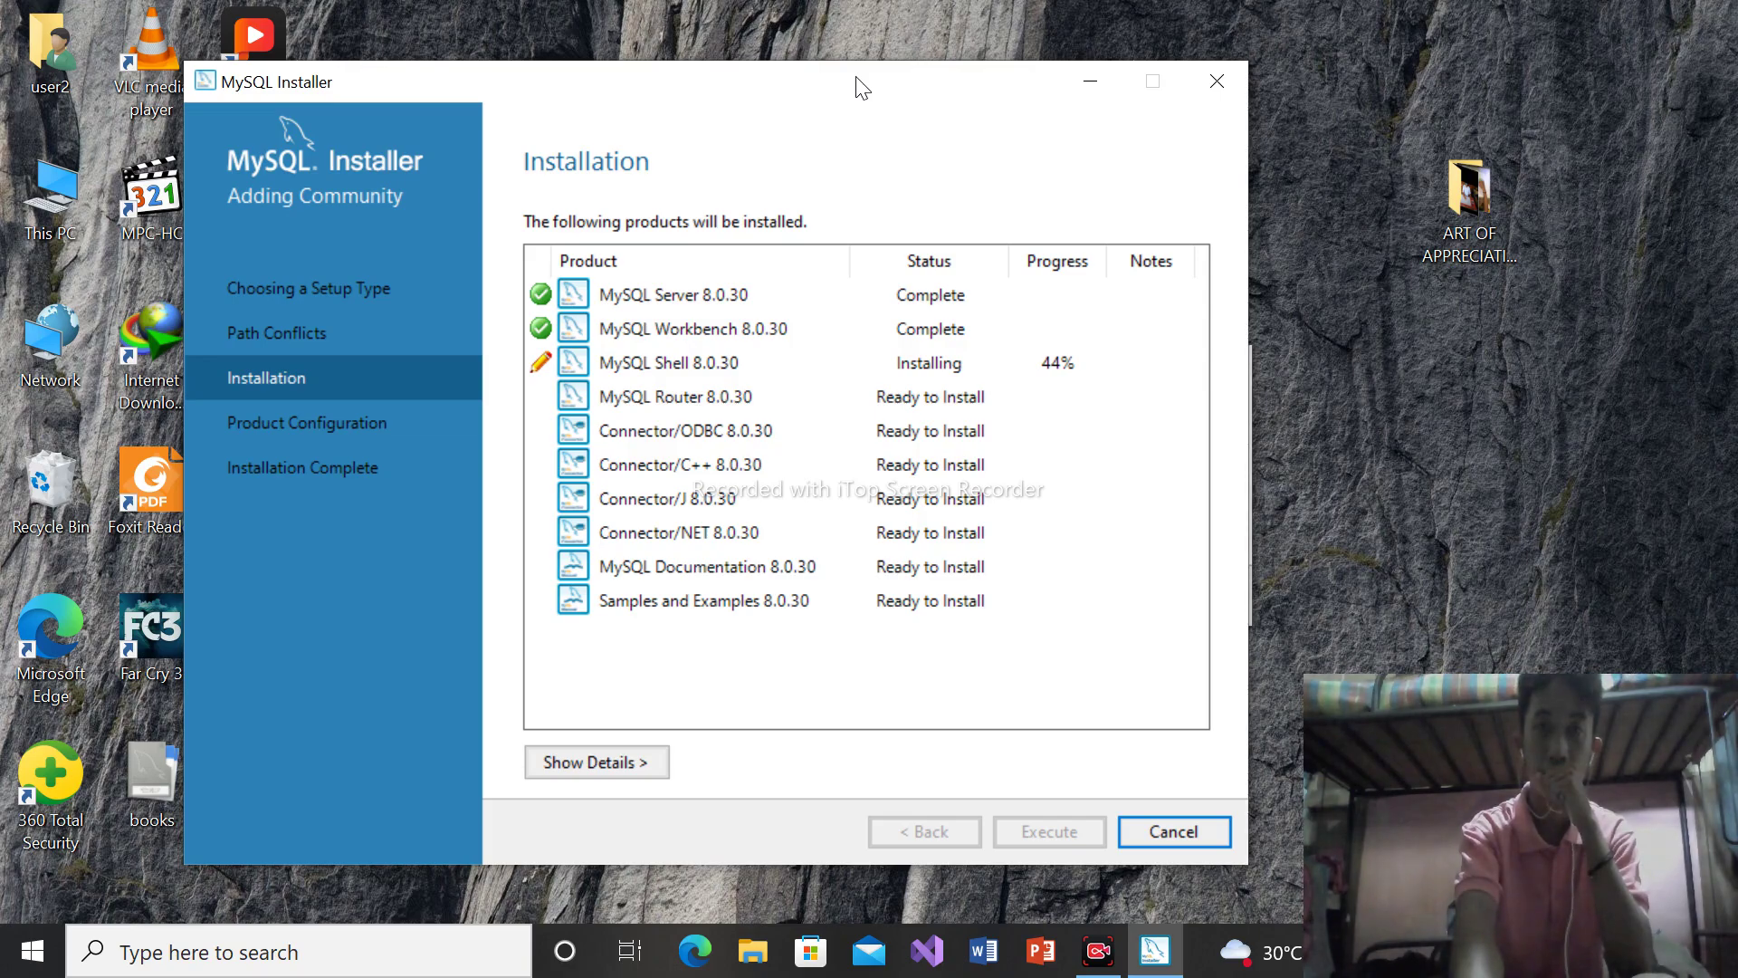
# Nudge the installer window right while MySQL Shell and remaining products install
pyautogui.moveTo(857, 81); pyautogui.dragTo(911, 85)
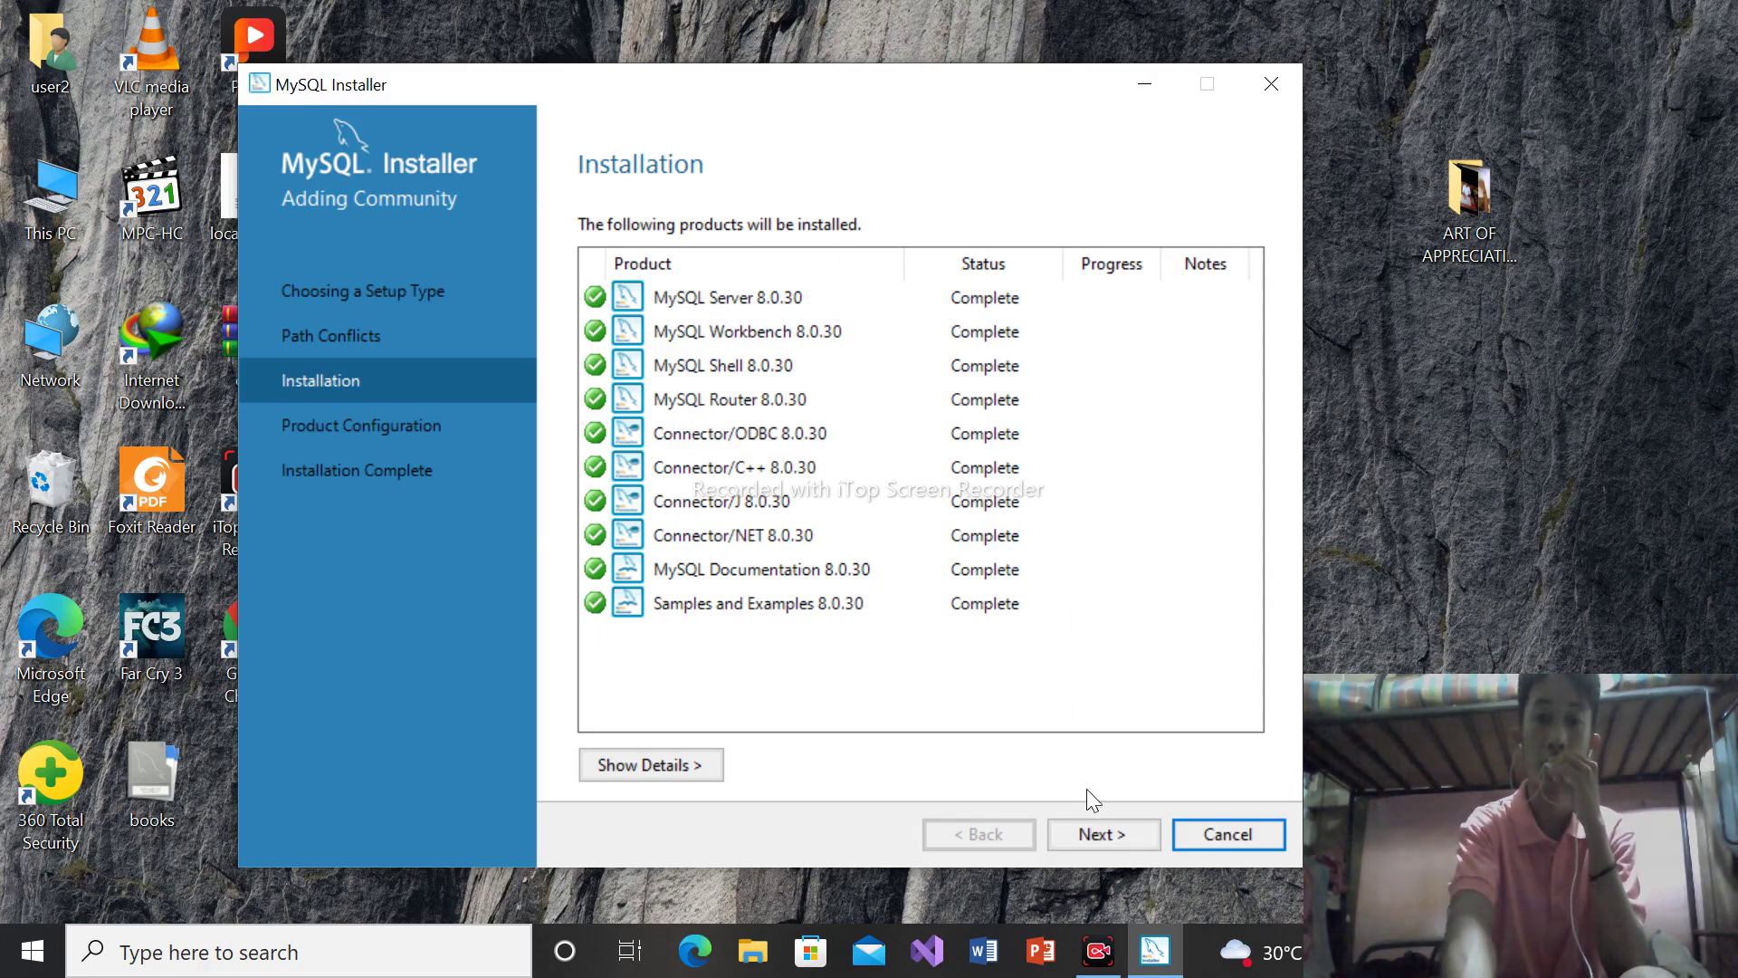
# Advance to Product Configuration and open MySQL Server 8.0.30's Type and Networking page
pyautogui.click(1106, 843)
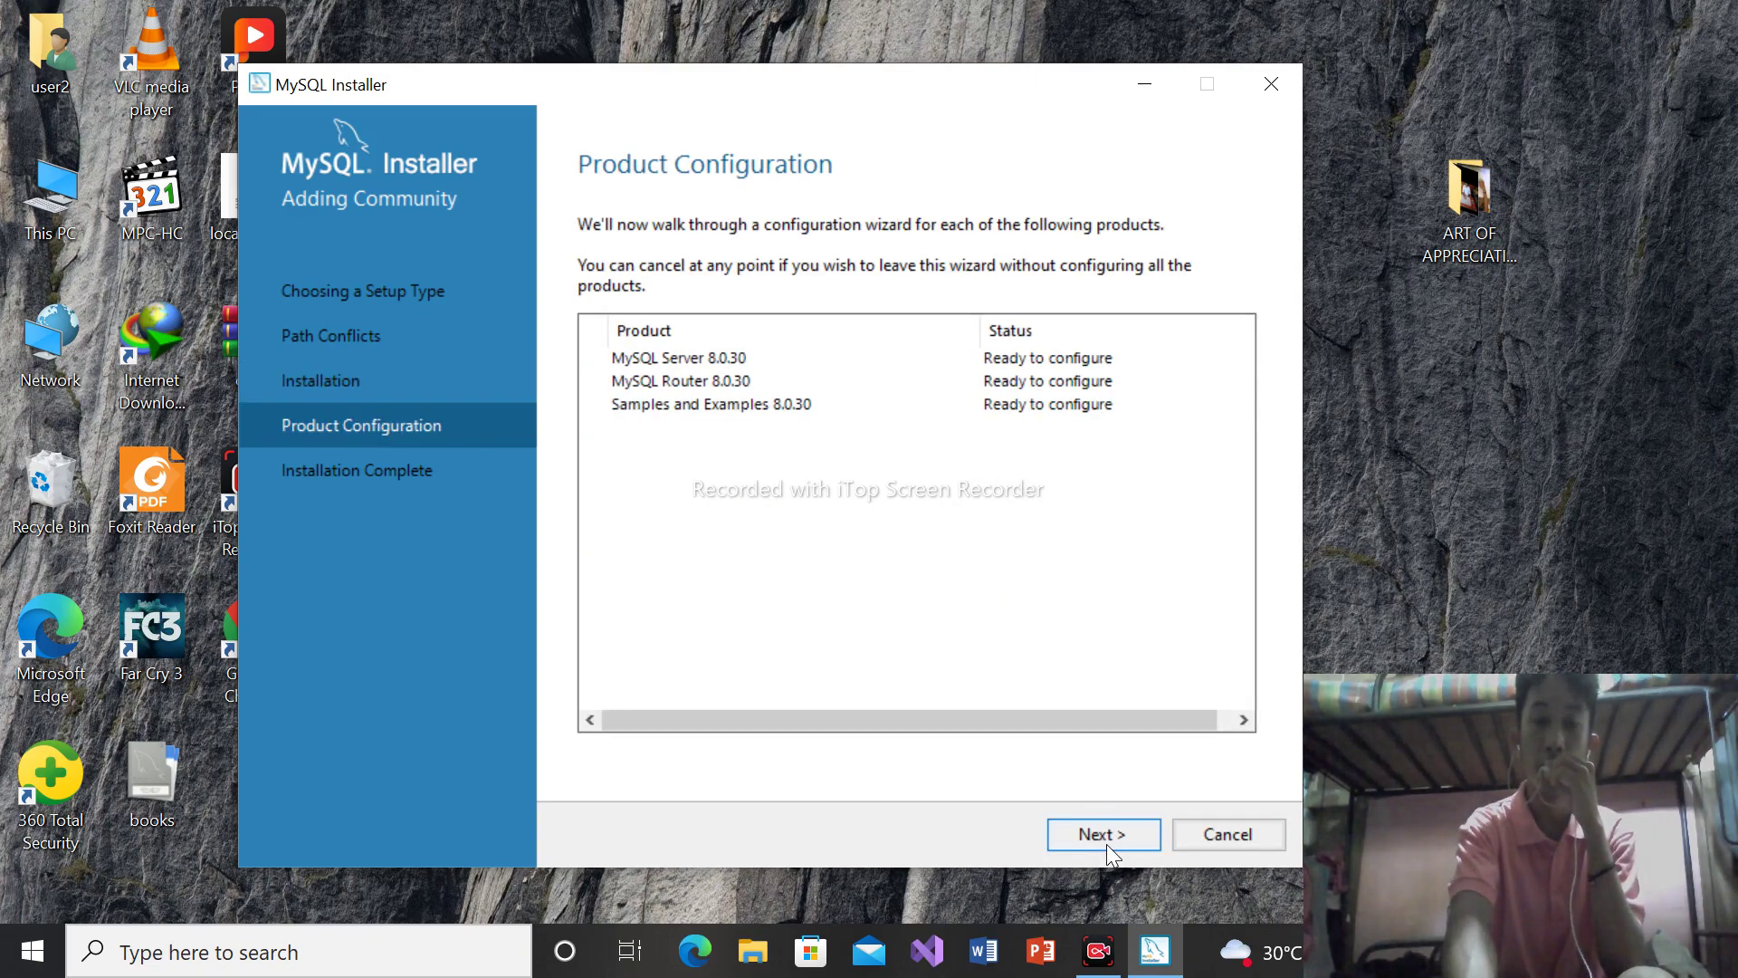
pyautogui.click(1106, 843)
pyautogui.click(1117, 292)
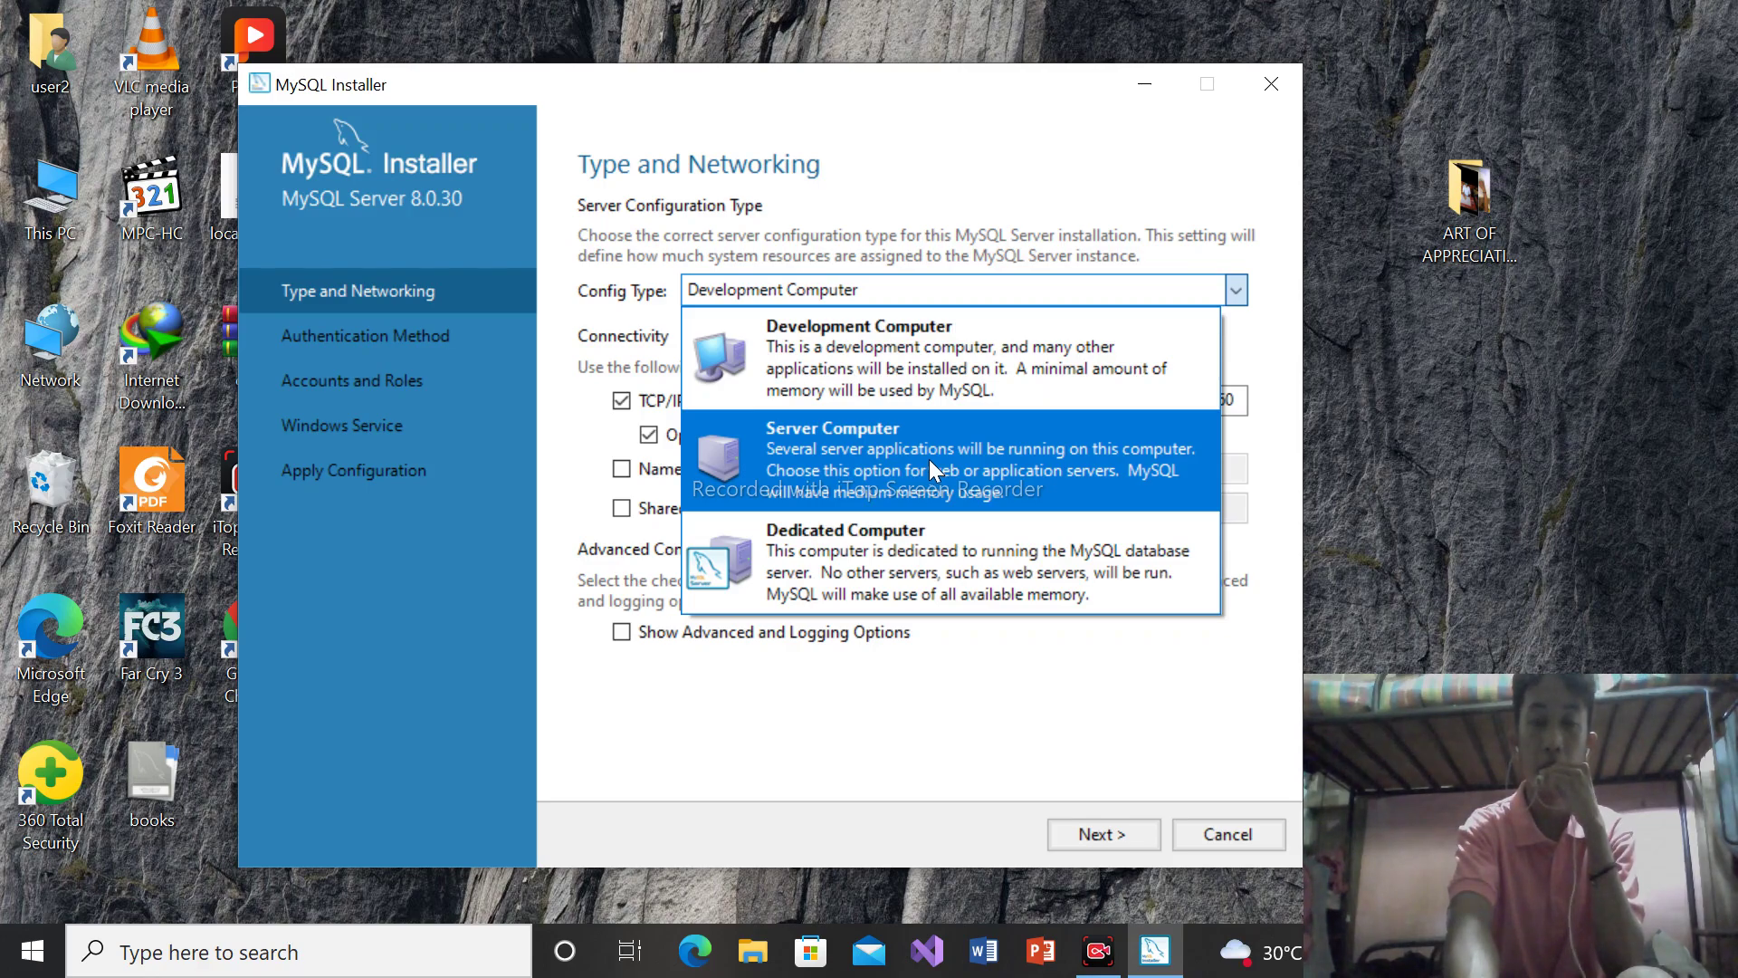
# Keep Config Type Development Computer with port 3306 and go on to Authentication Method
pyautogui.click(902, 366)
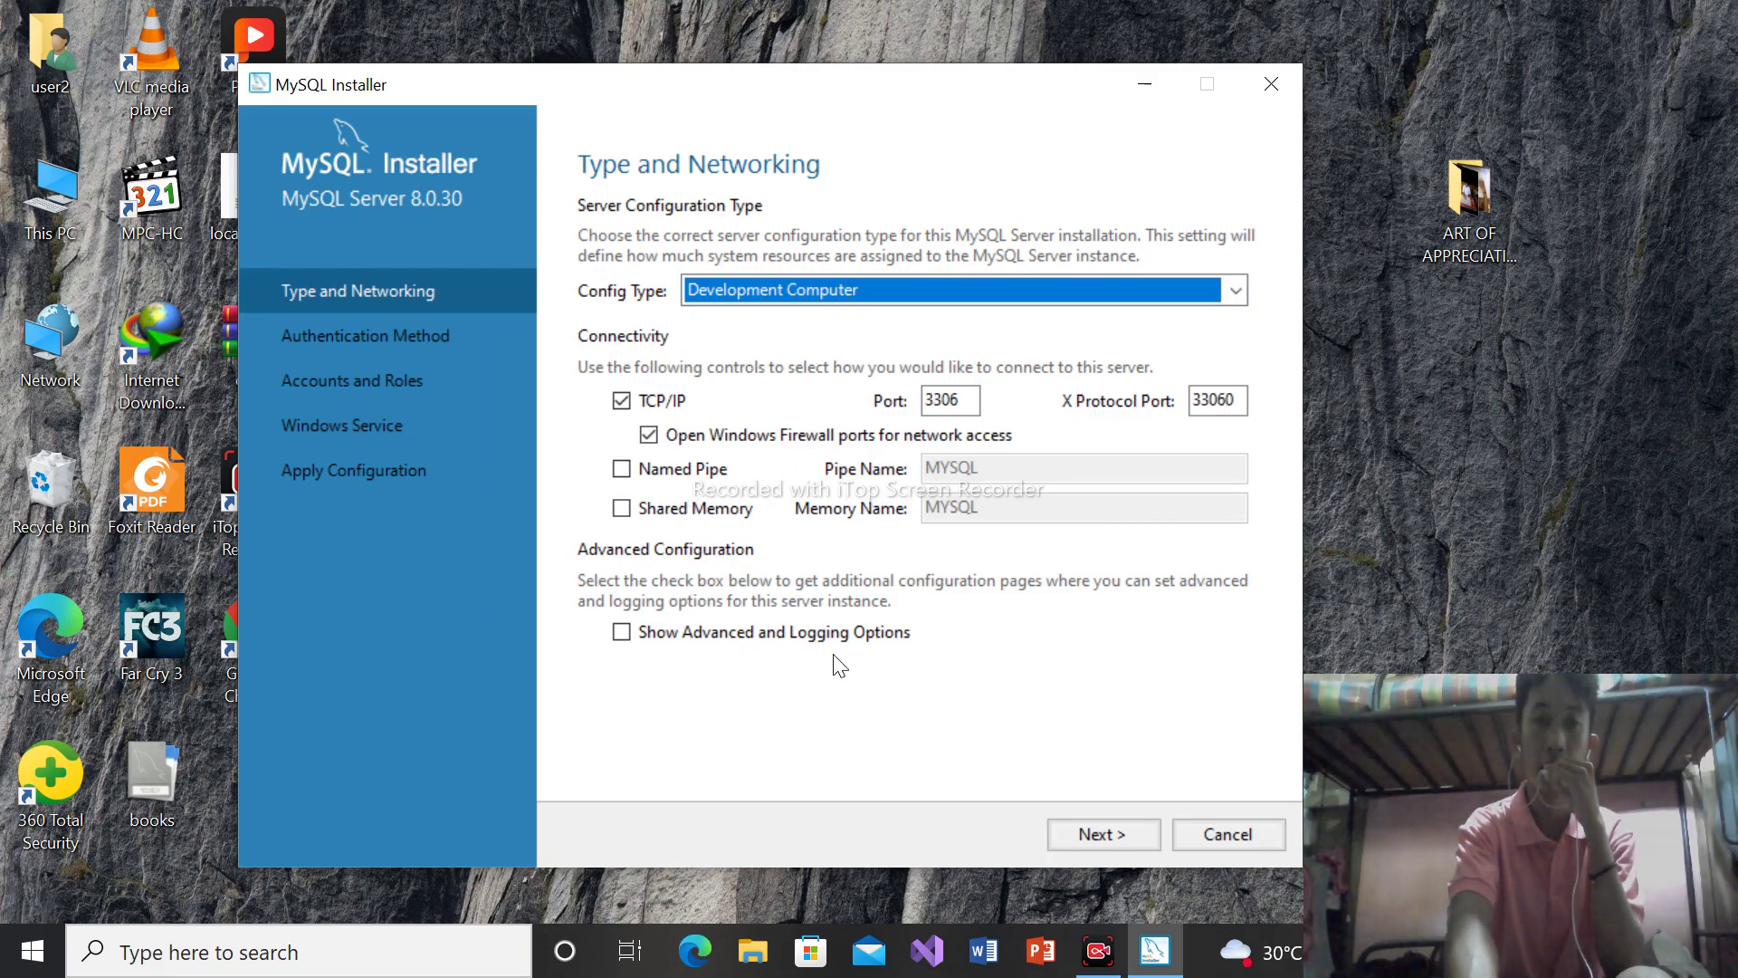
pyautogui.click(1092, 840)
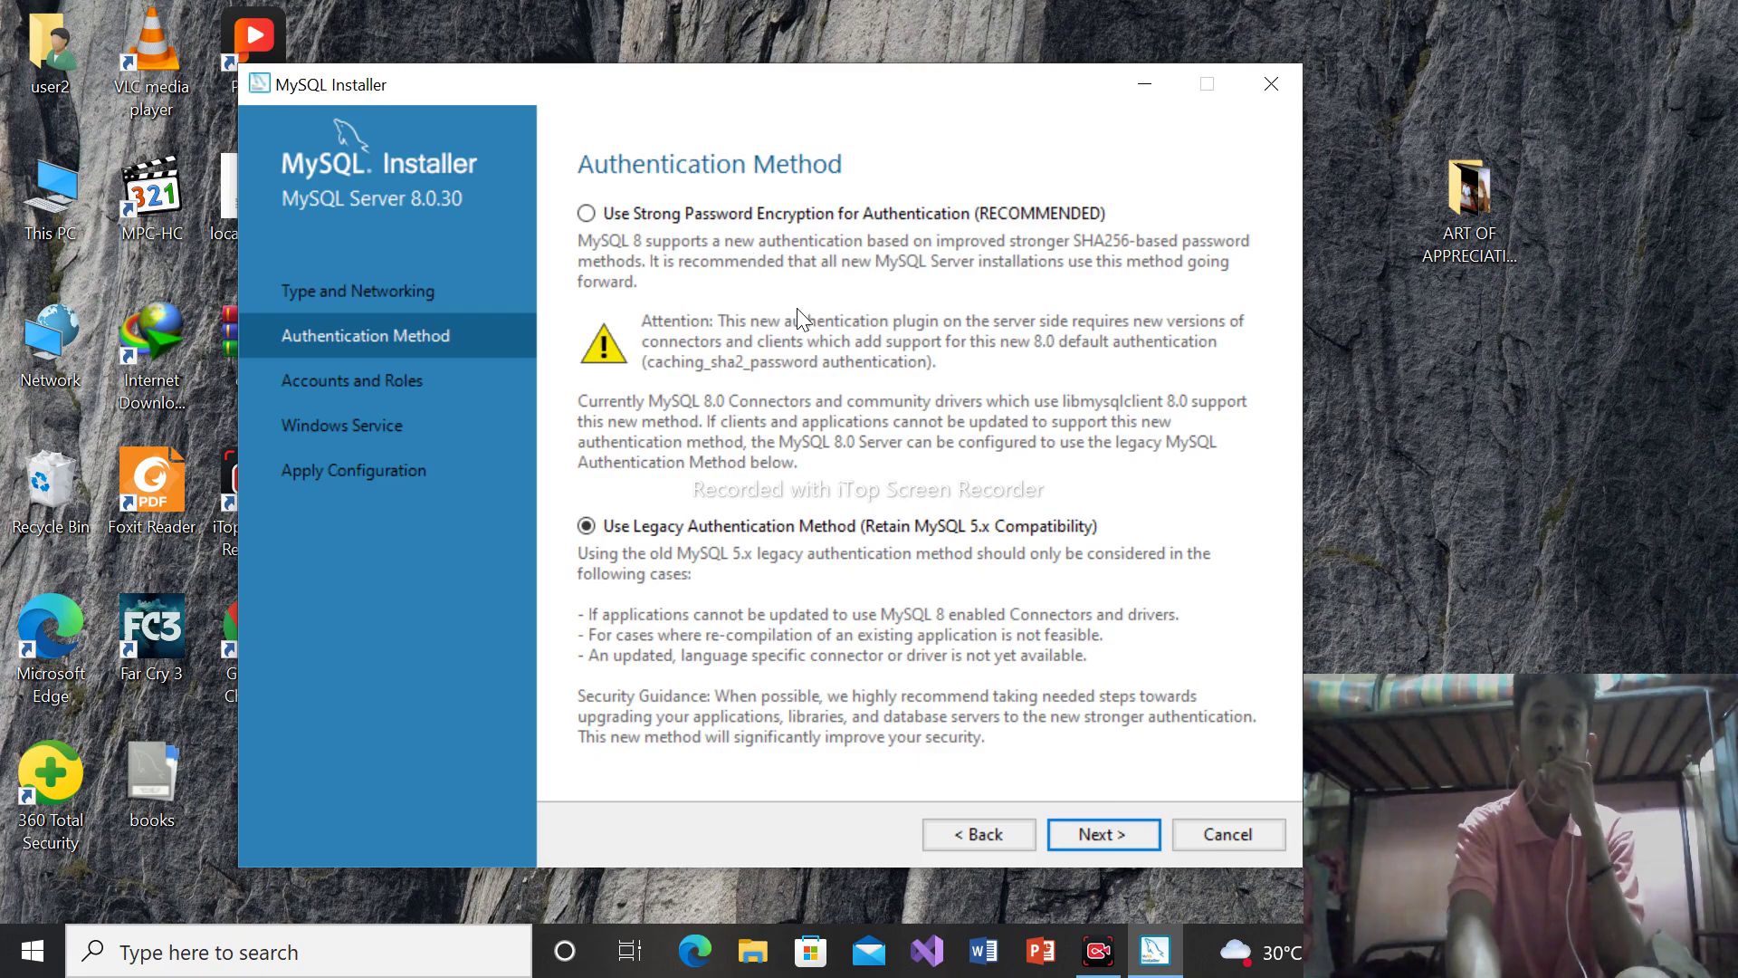
# Keep 'Use Legacy Authentication Method' and continue to the Accounts and Roles page
pyautogui.click(1109, 833)
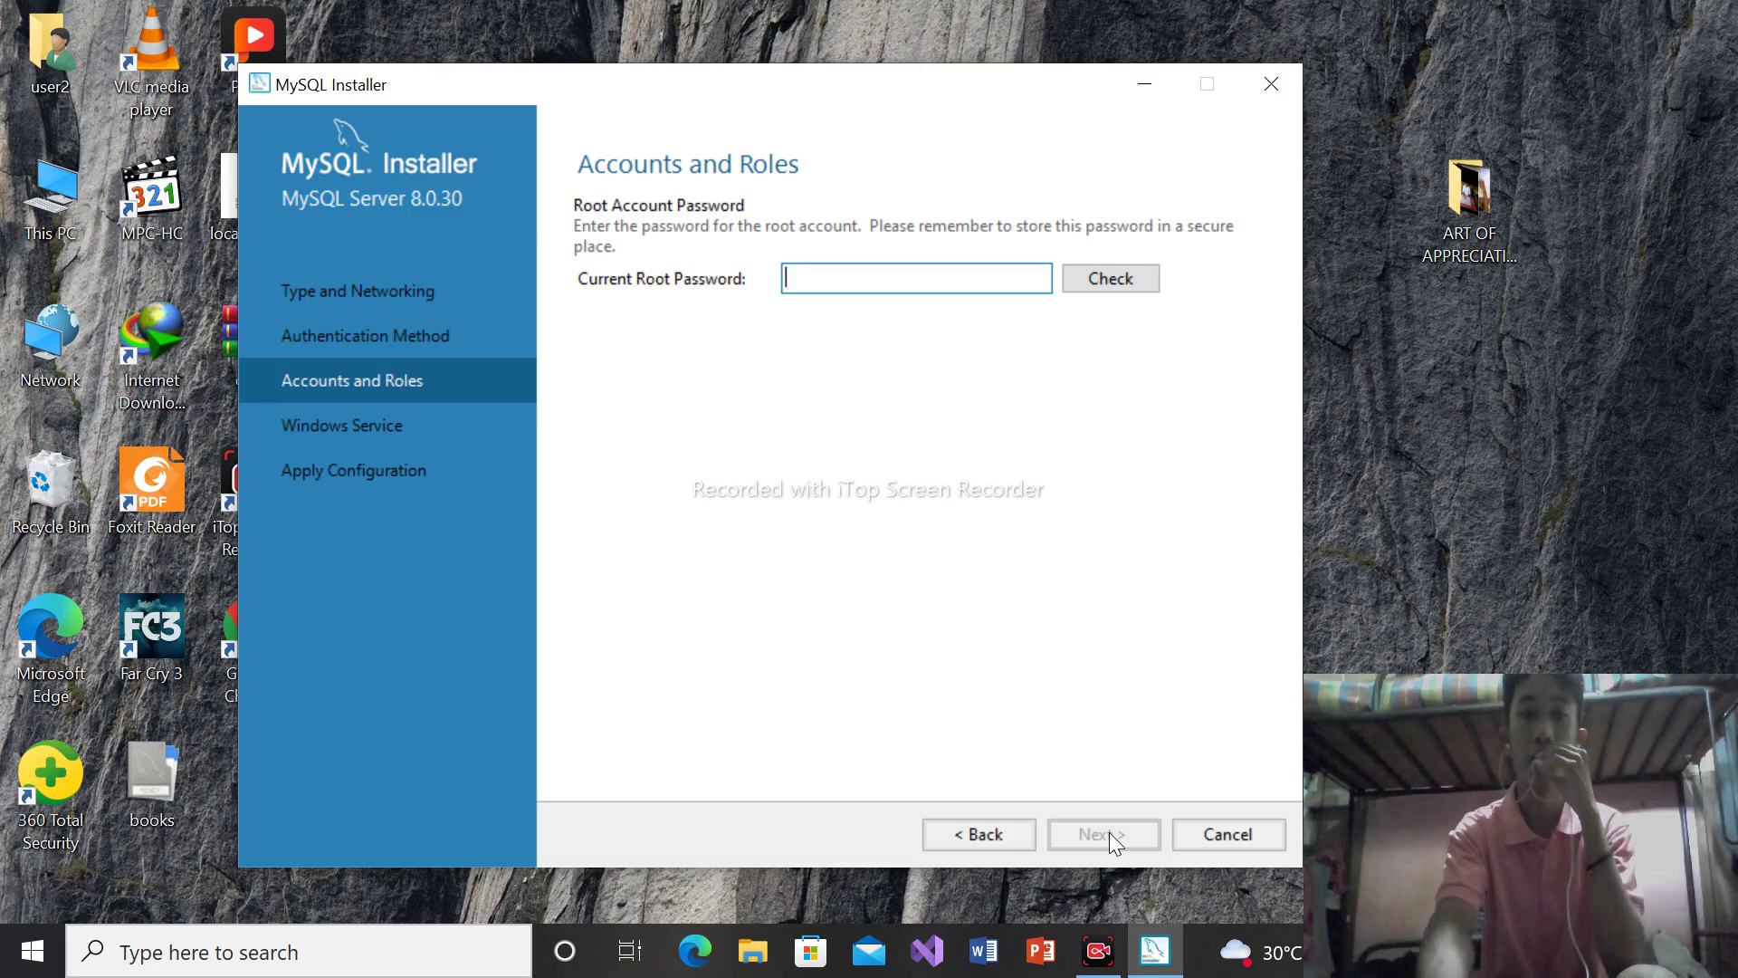
# Enter the current root account password and verify it with Check
pyautogui.write('123456')
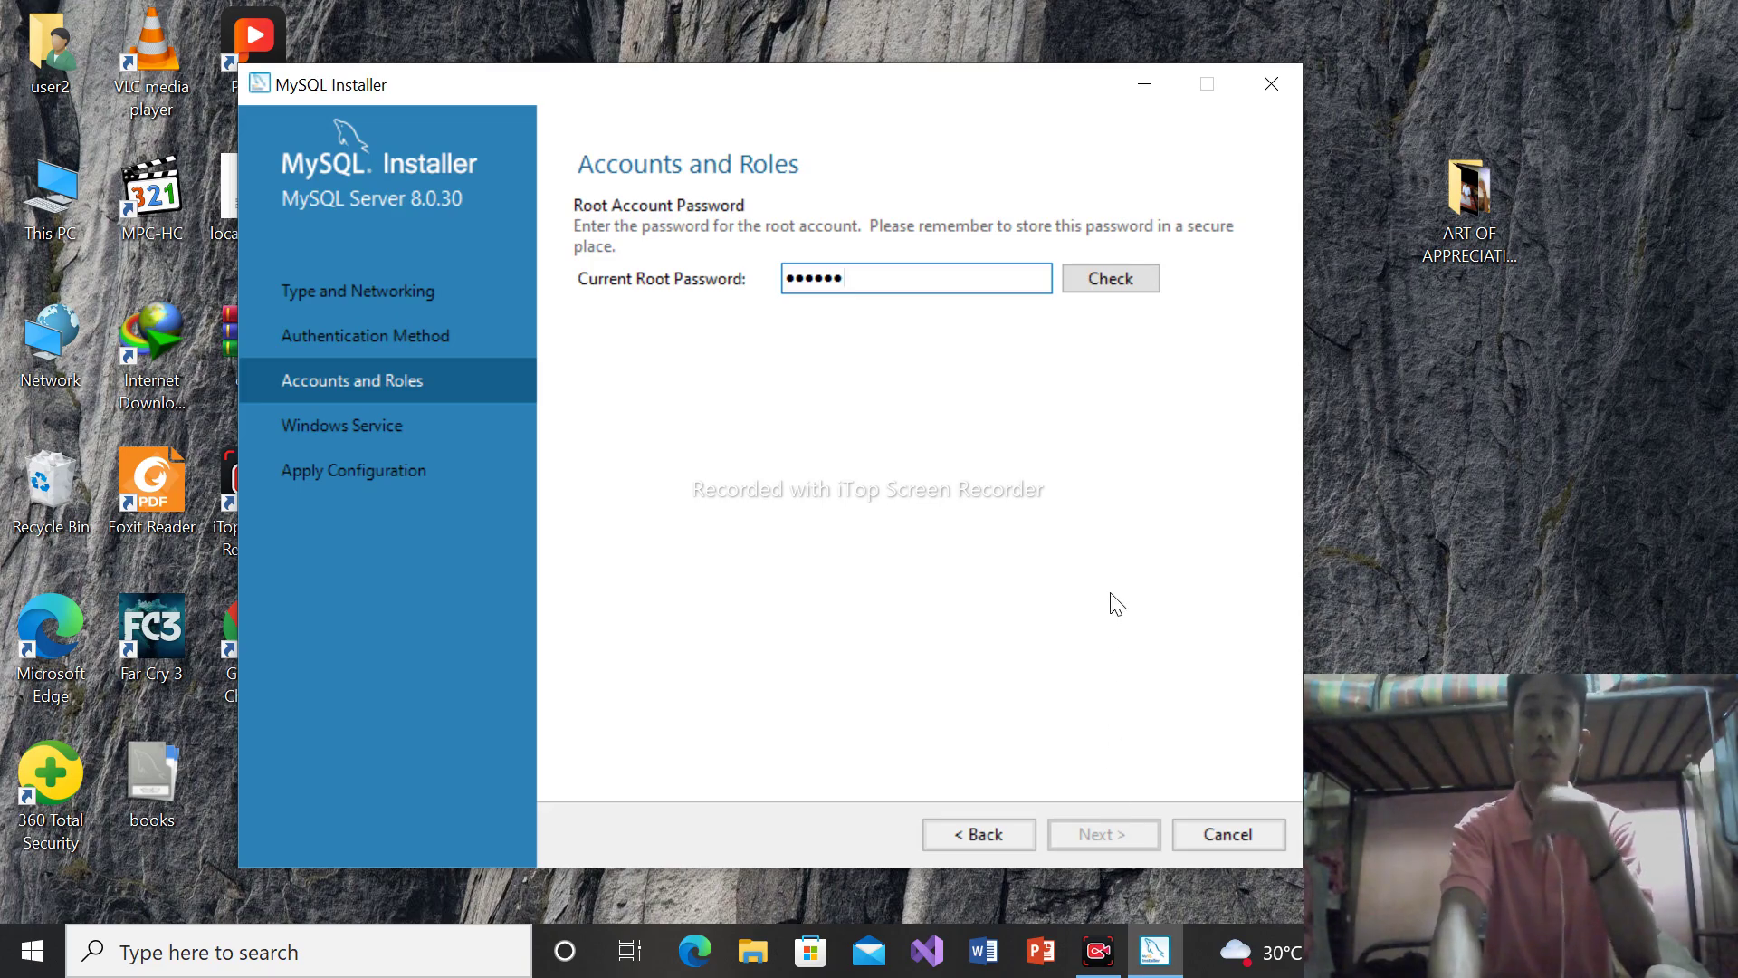
pyautogui.click(1106, 280)
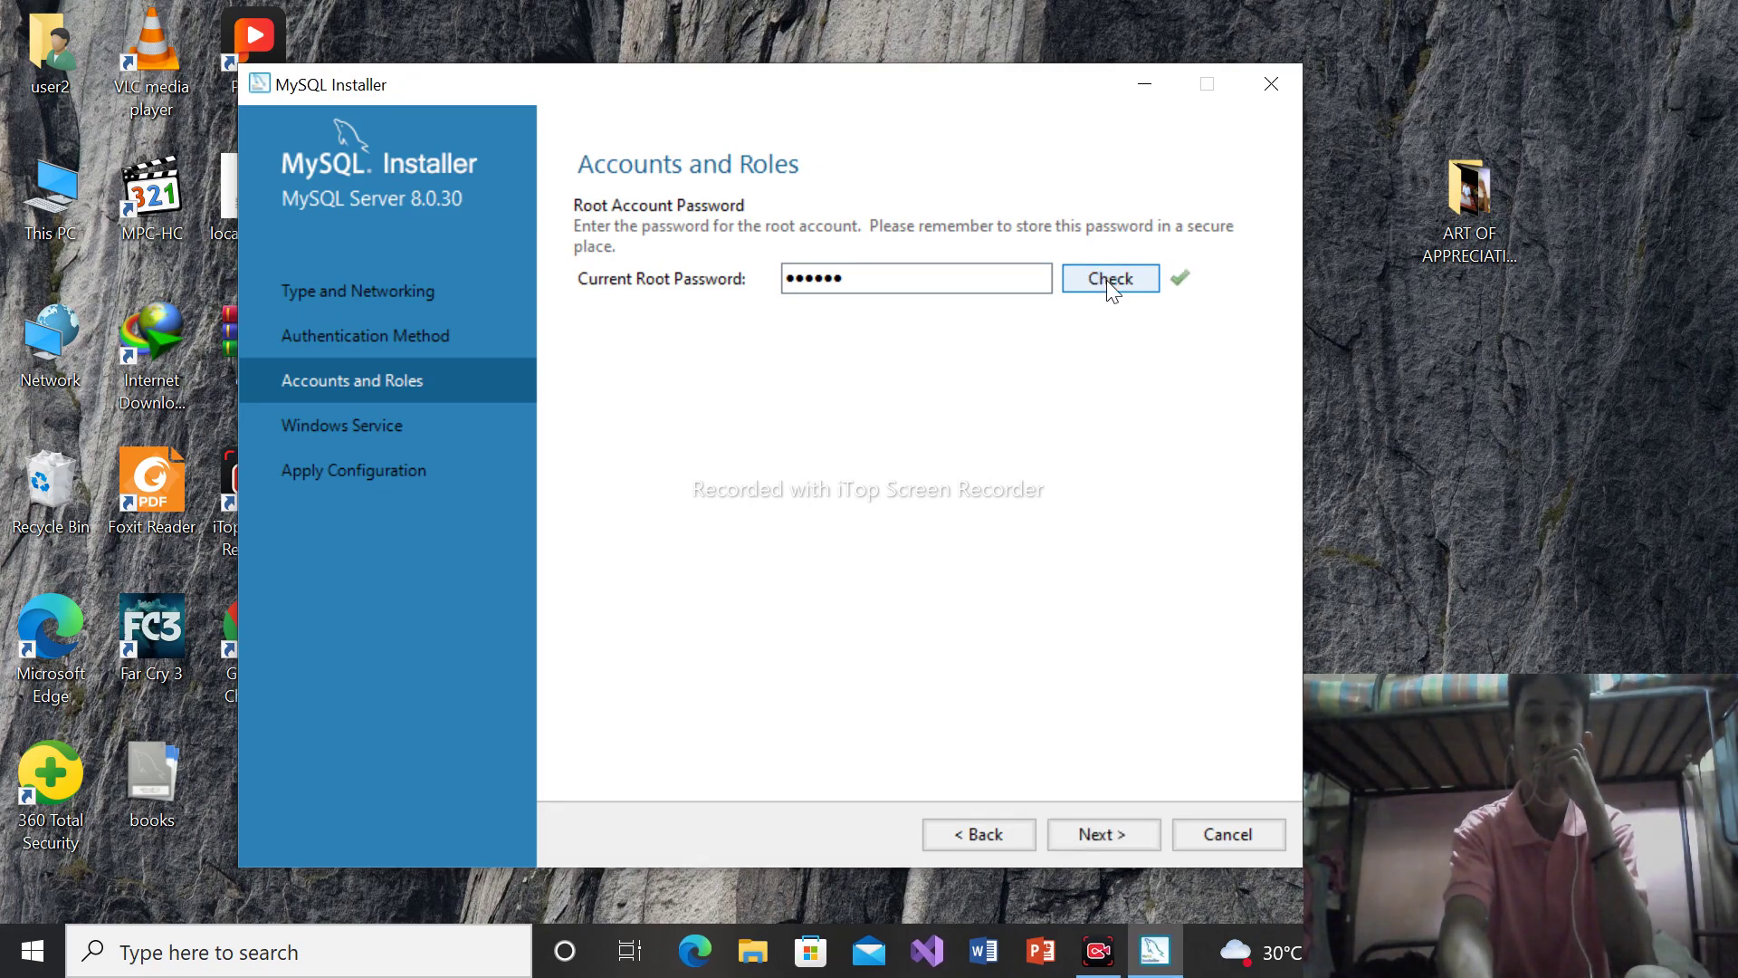
# Accept the MYSQL80 Windows service settings, execute the server configuration and finish
pyautogui.click(1100, 831)
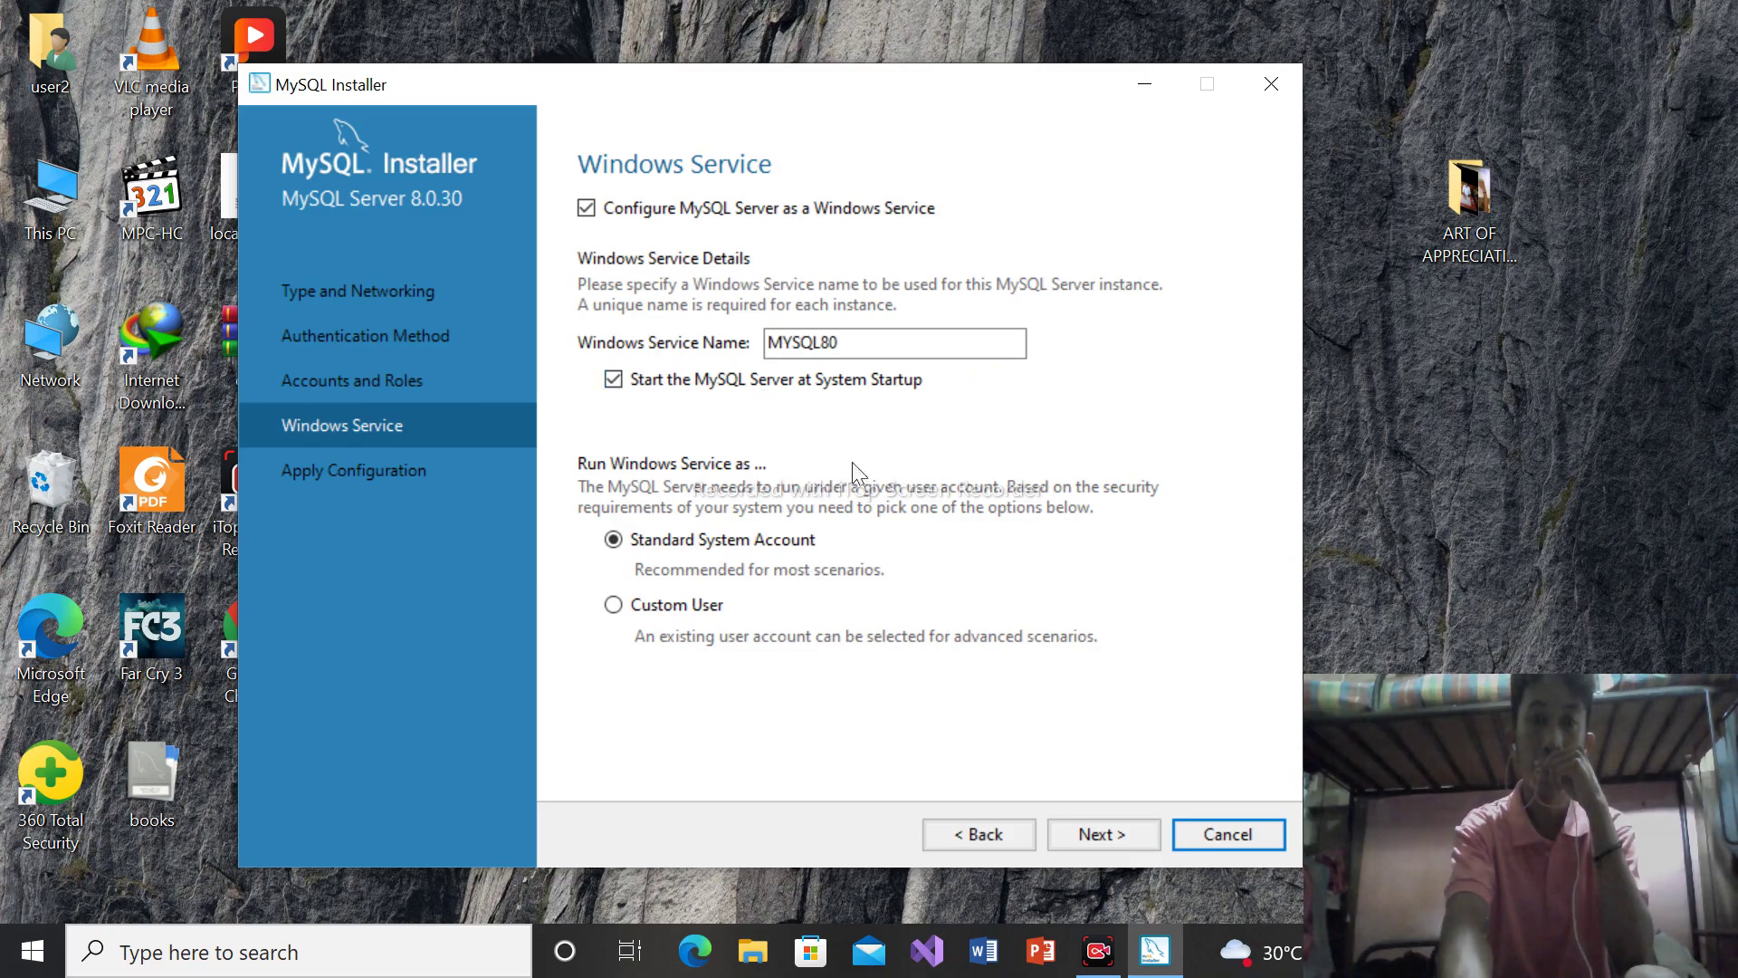
pyautogui.click(1102, 833)
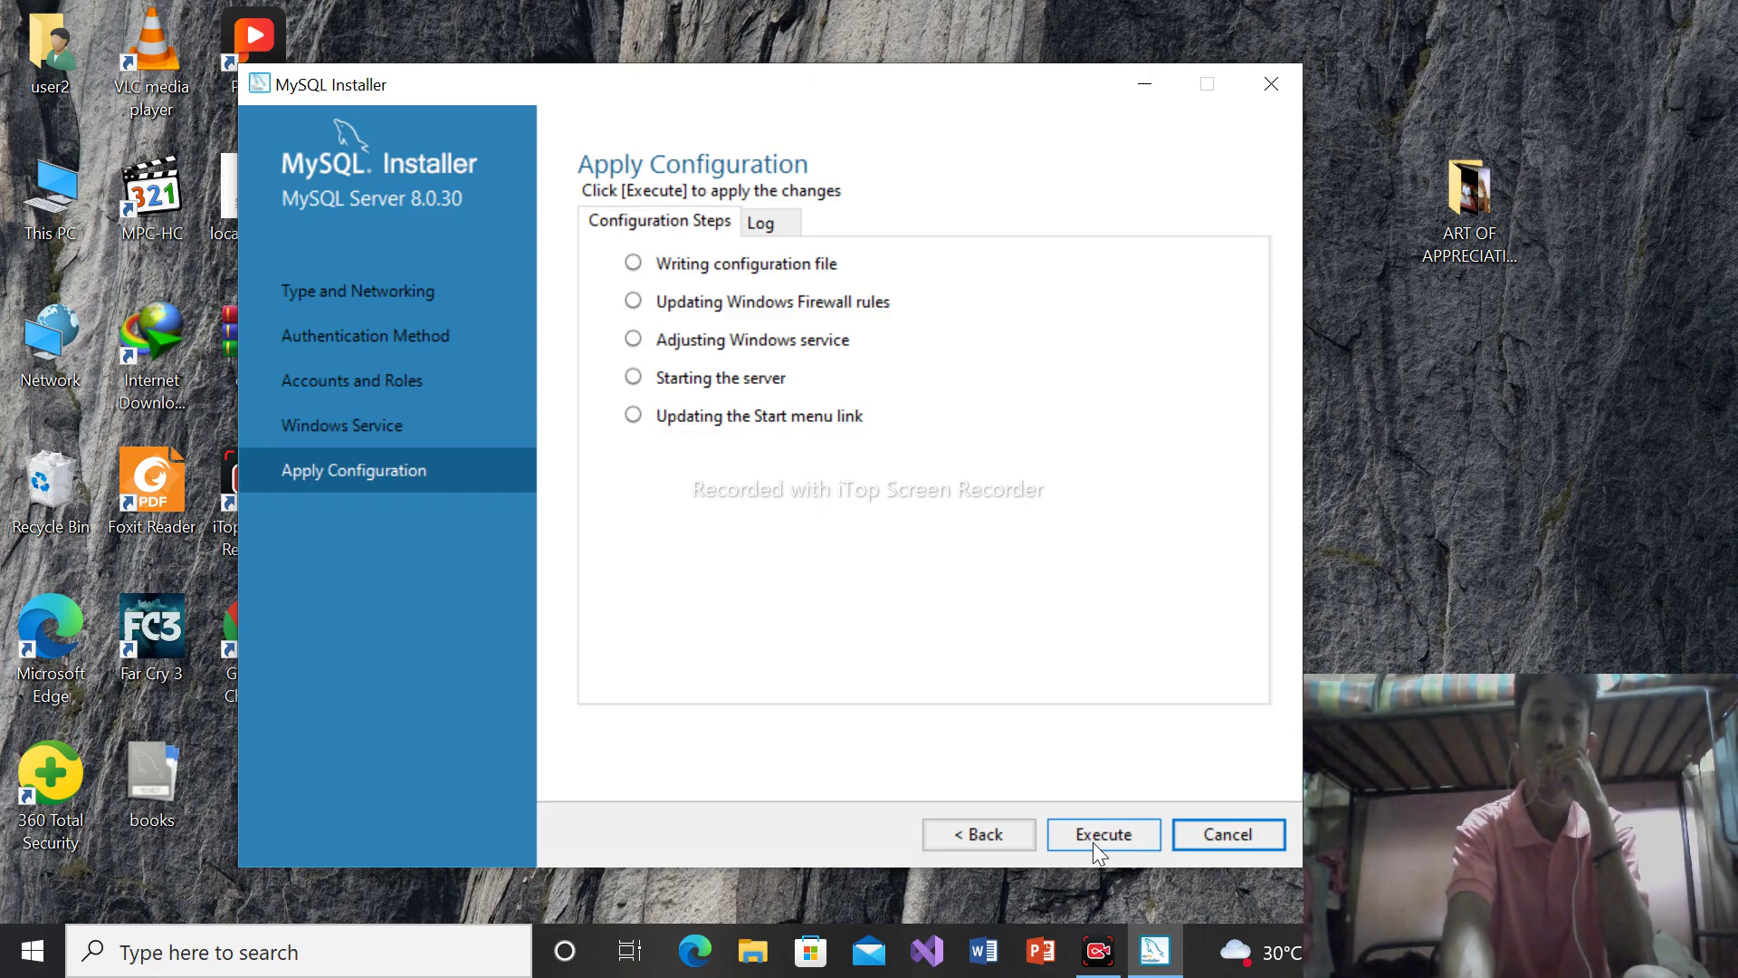
pyautogui.click(1093, 841)
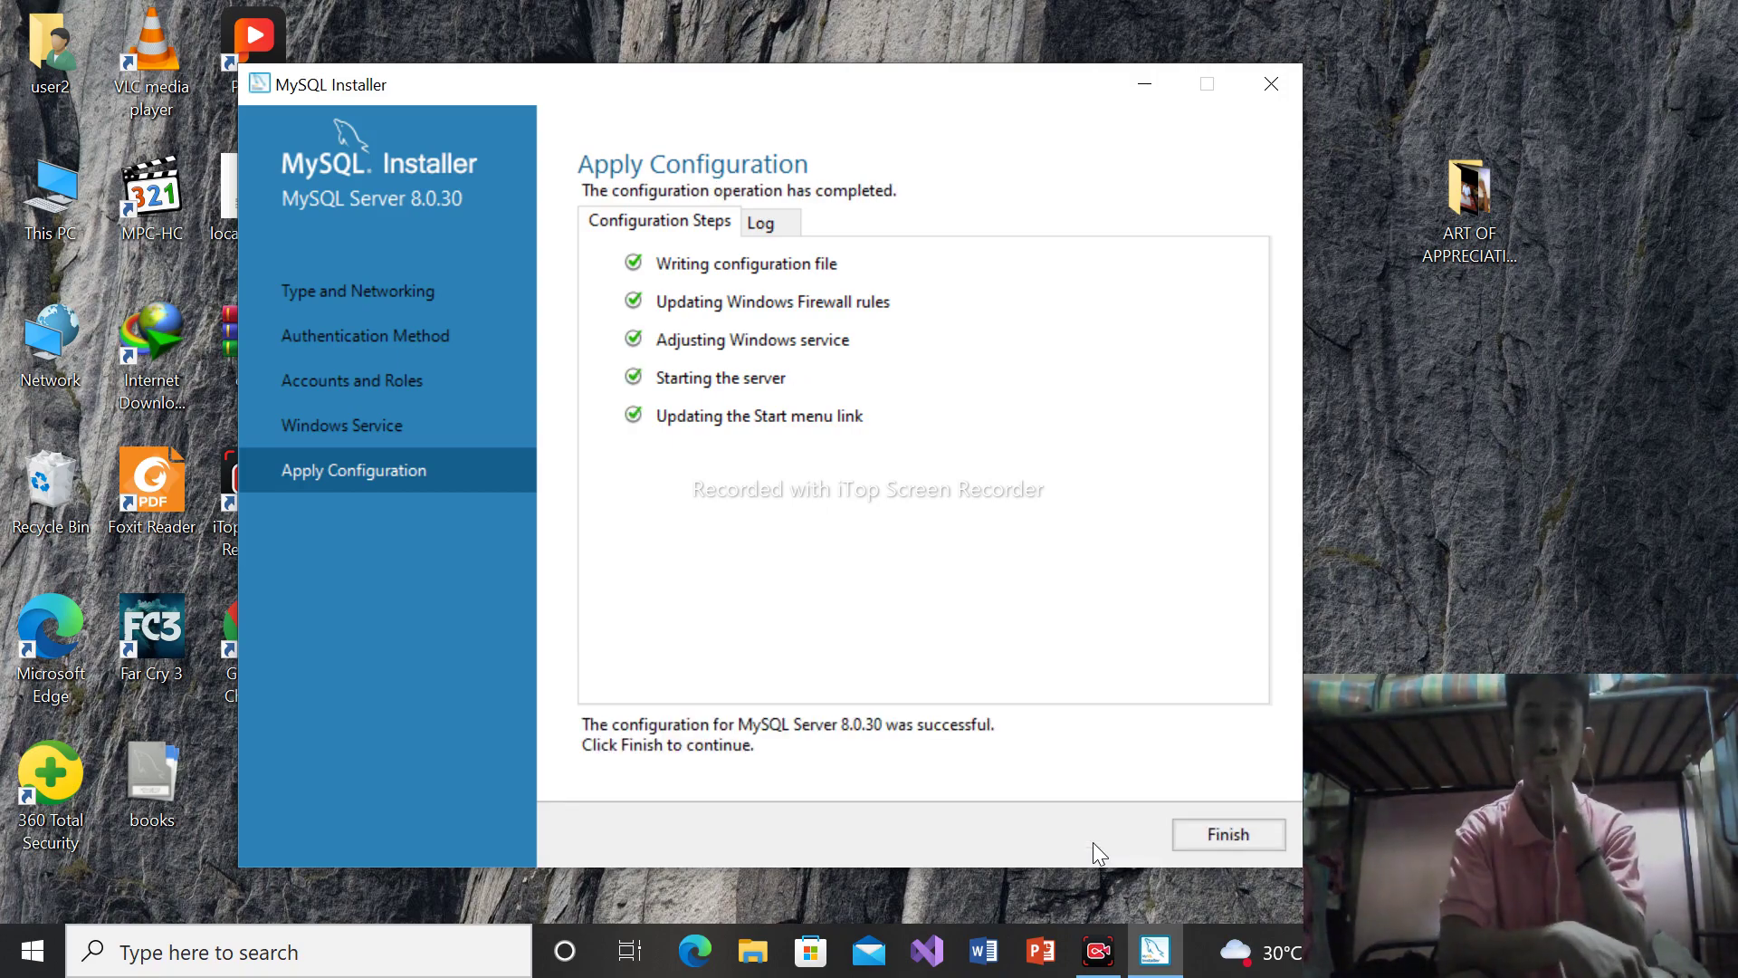
pyautogui.click(1229, 834)
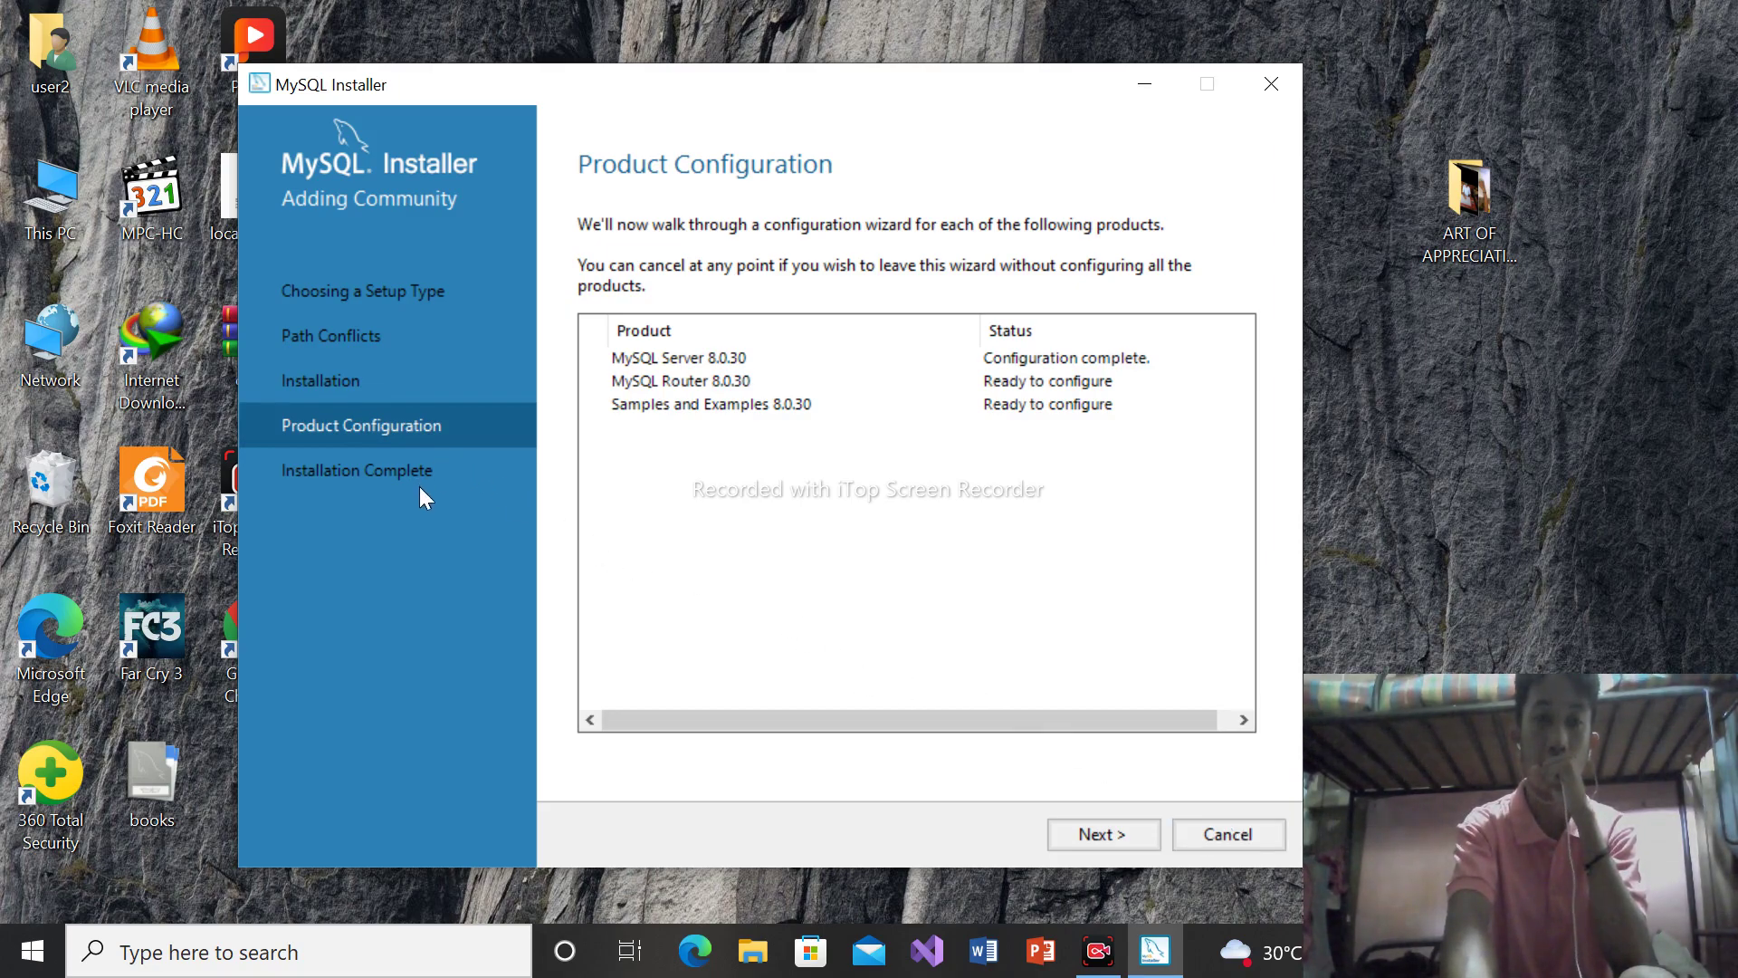
# Finish MySQL Router configuration with Bootstrap left unchecked
pyautogui.click(1122, 834)
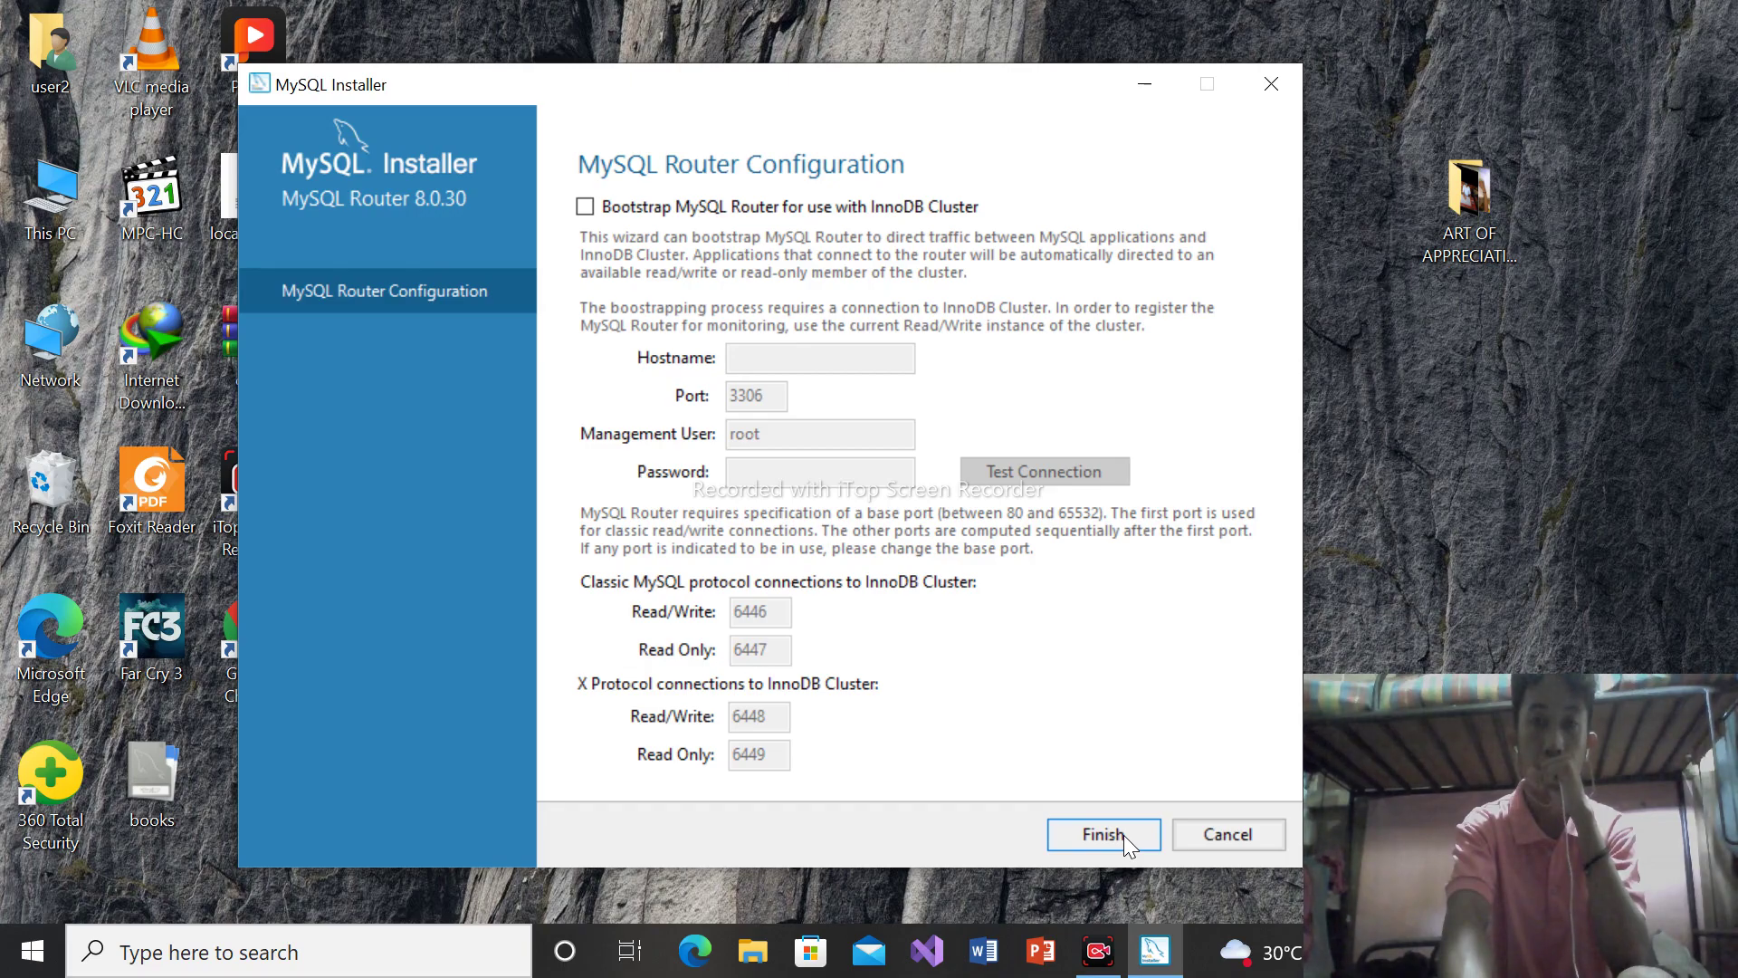
pyautogui.click(1122, 835)
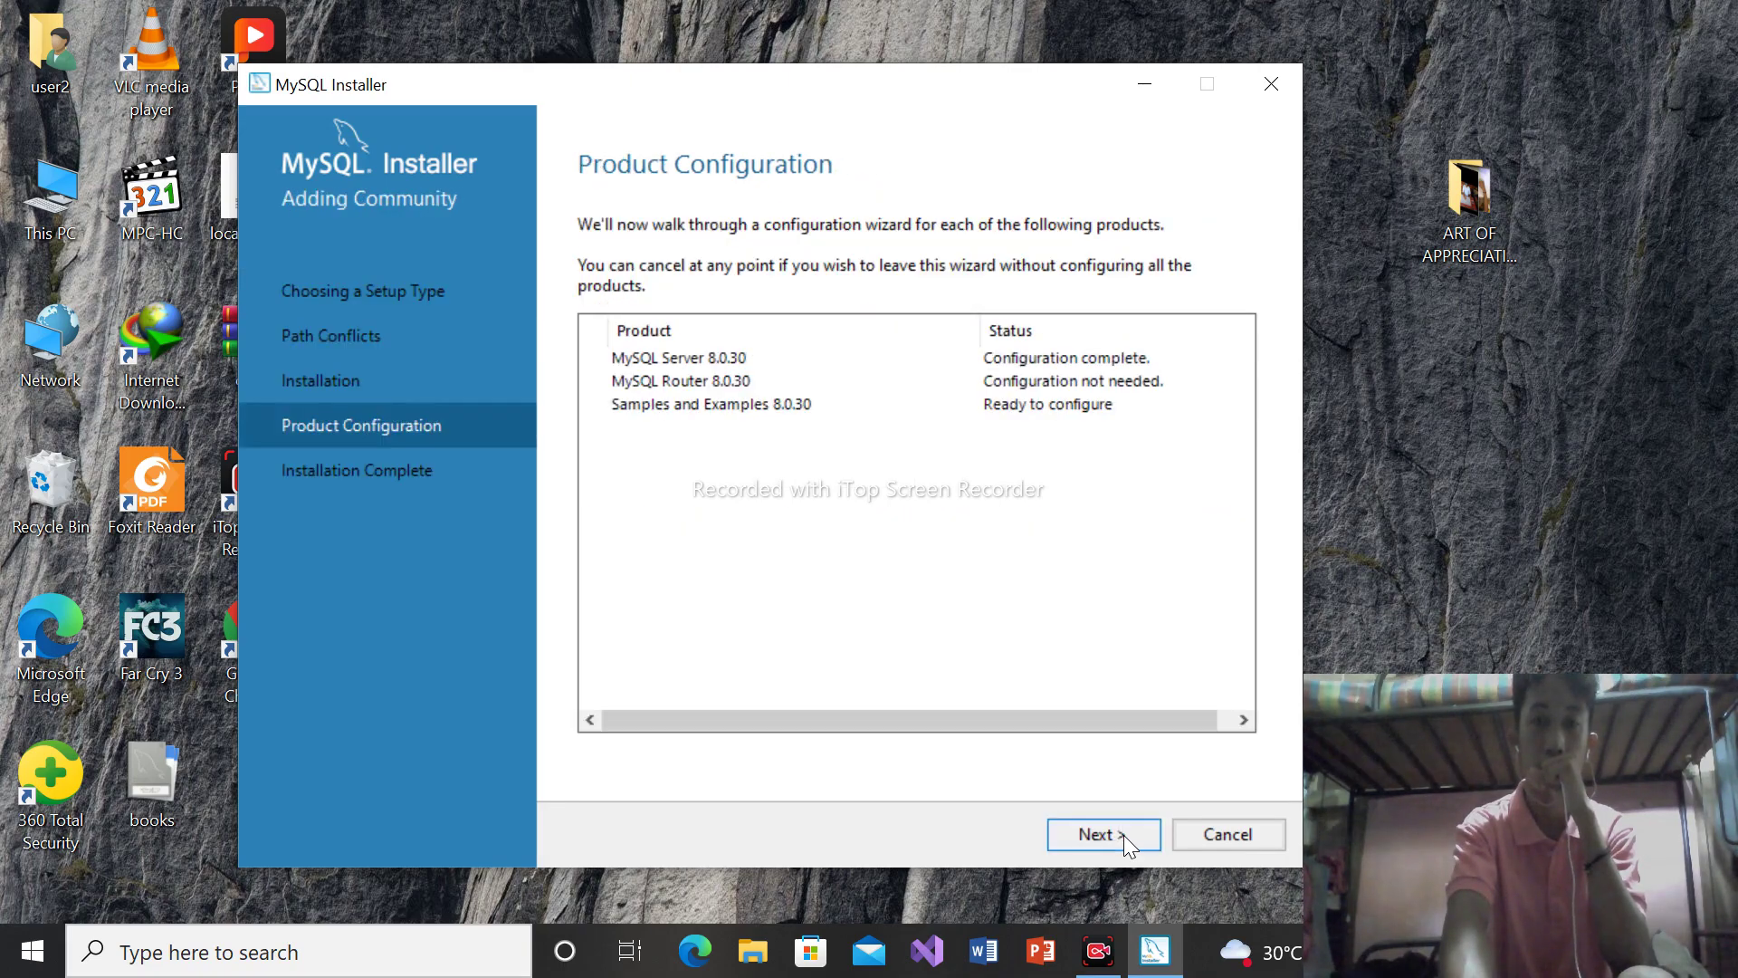
# Connect Samples and Examples as root with the verified password, then execute and finish its configuration
pyautogui.click(1122, 835)
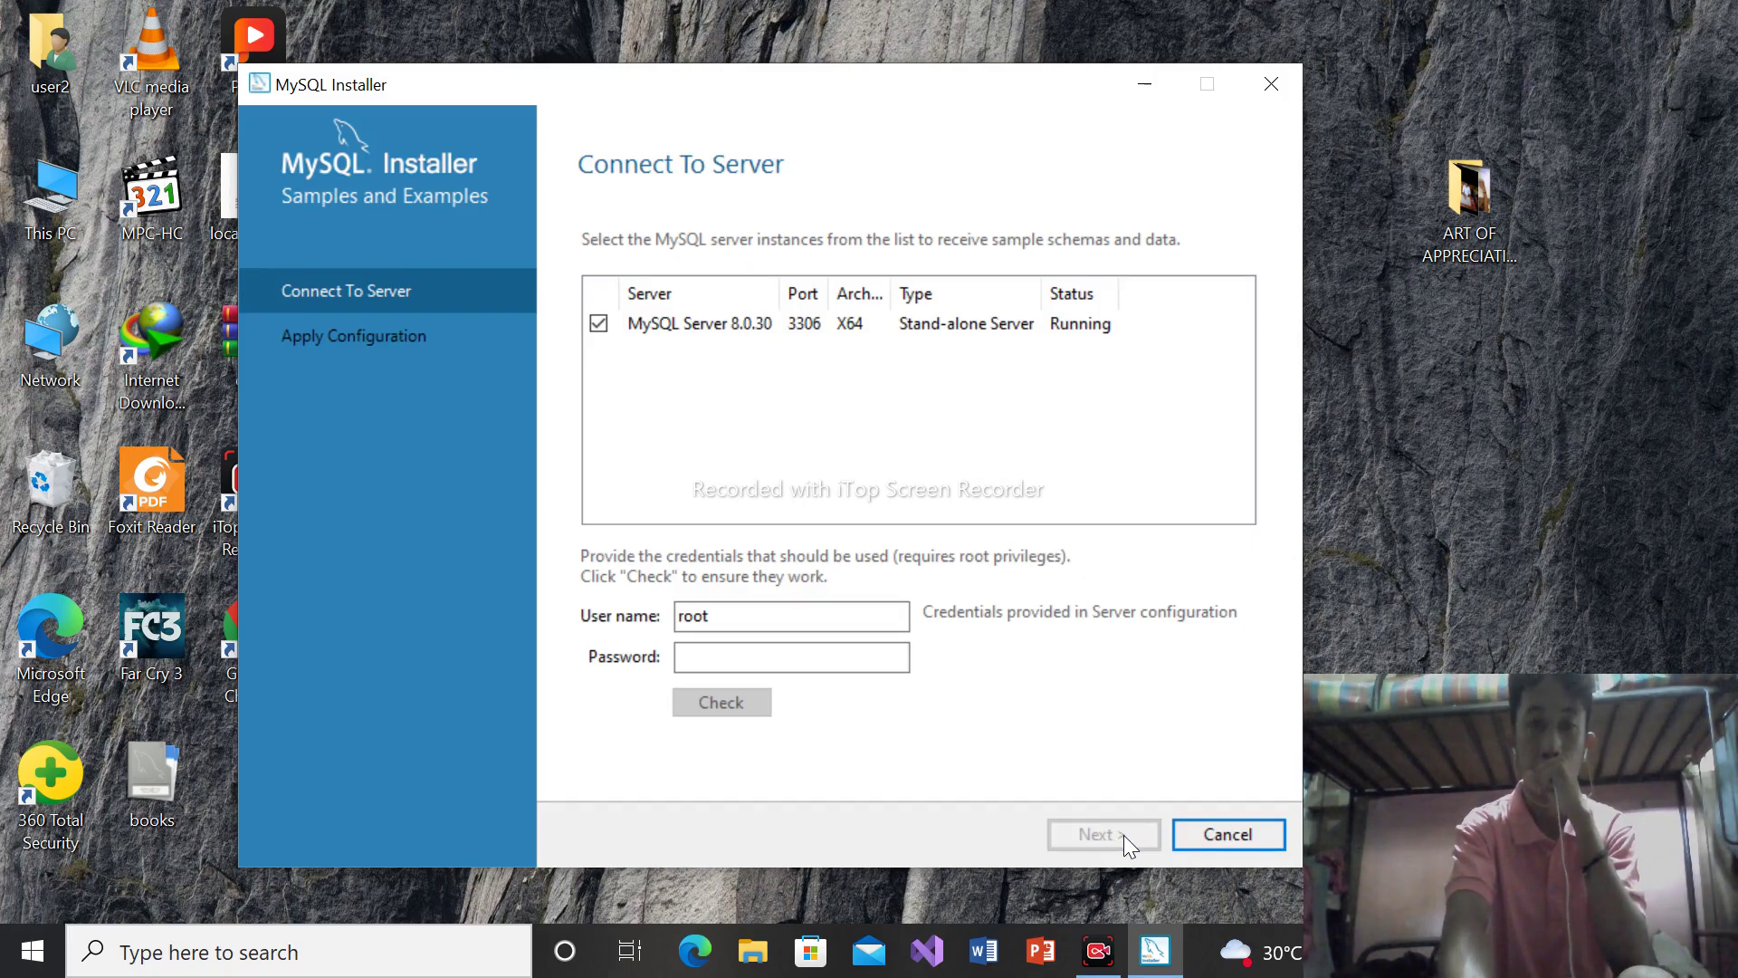
pyautogui.click(781, 658)
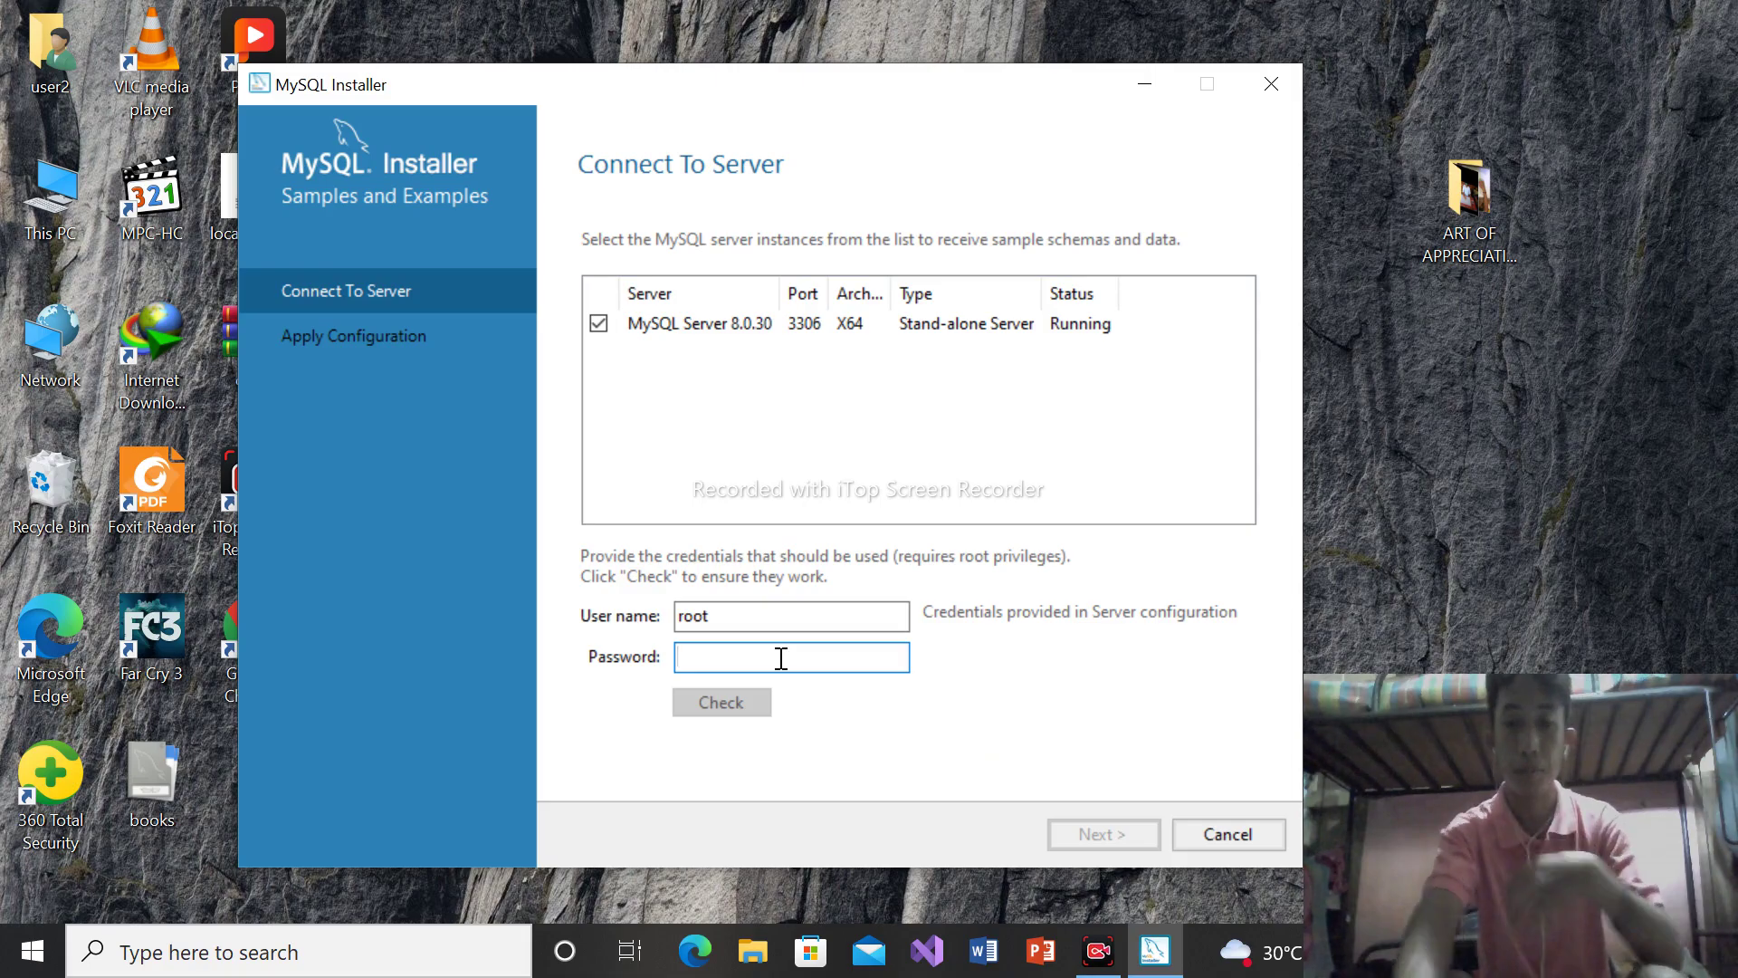
pyautogui.write('12345')
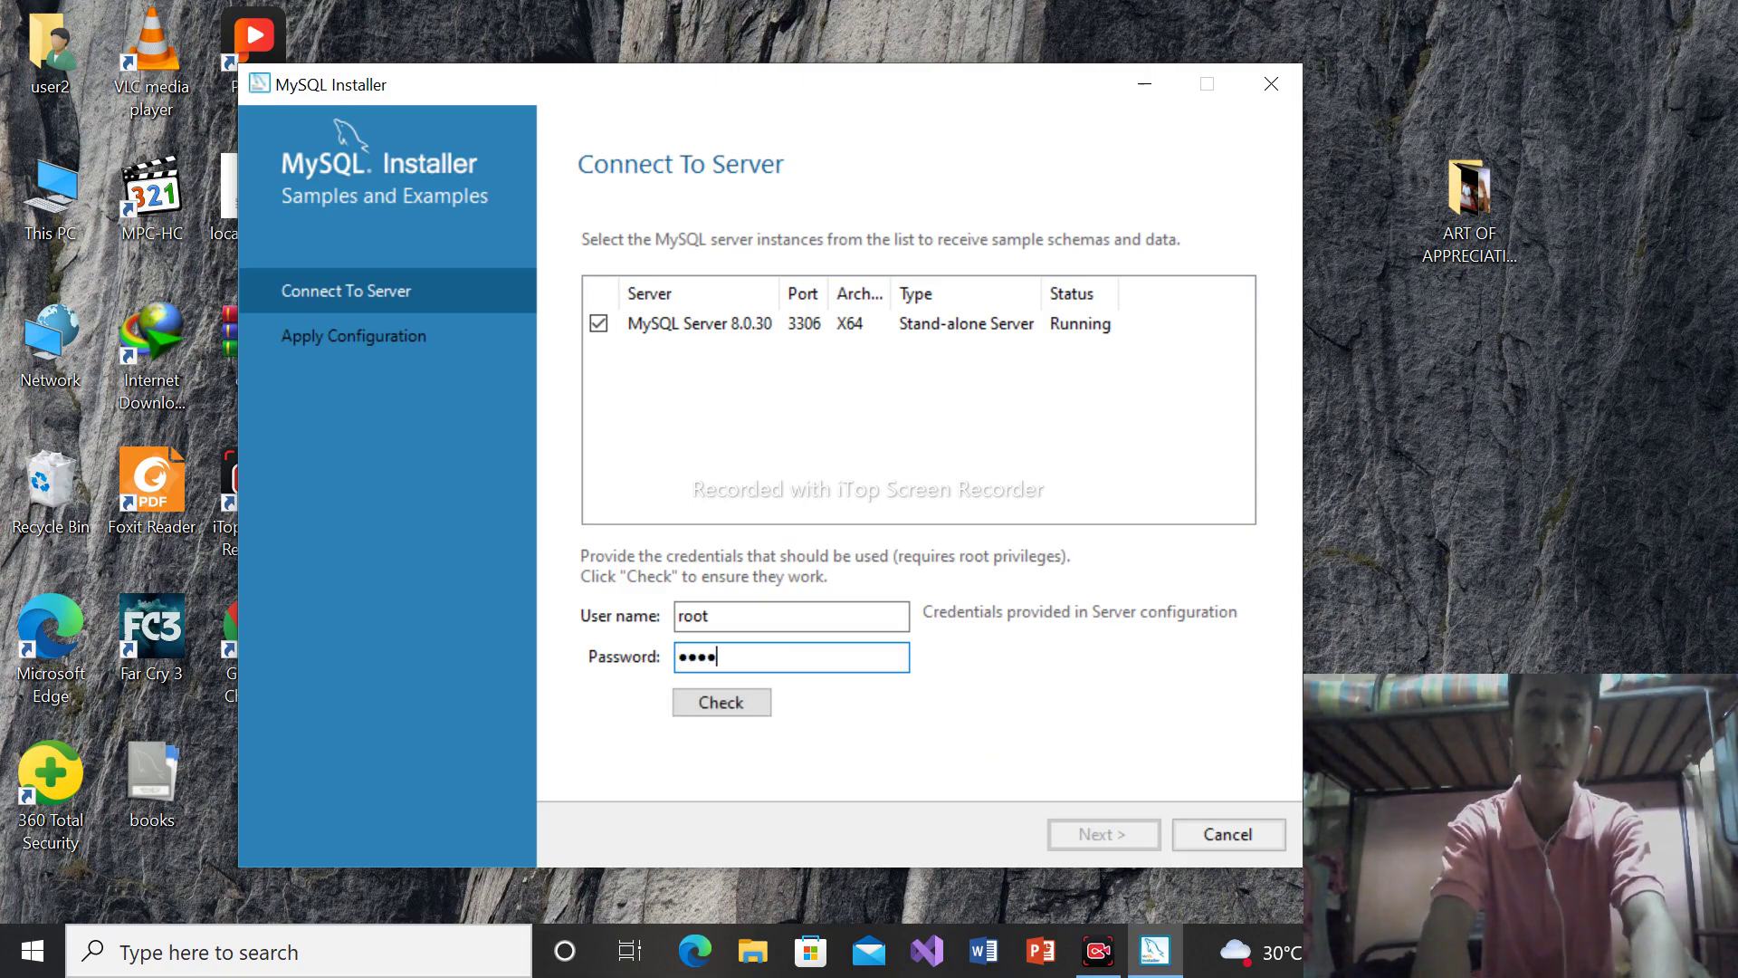
pyautogui.write('6')
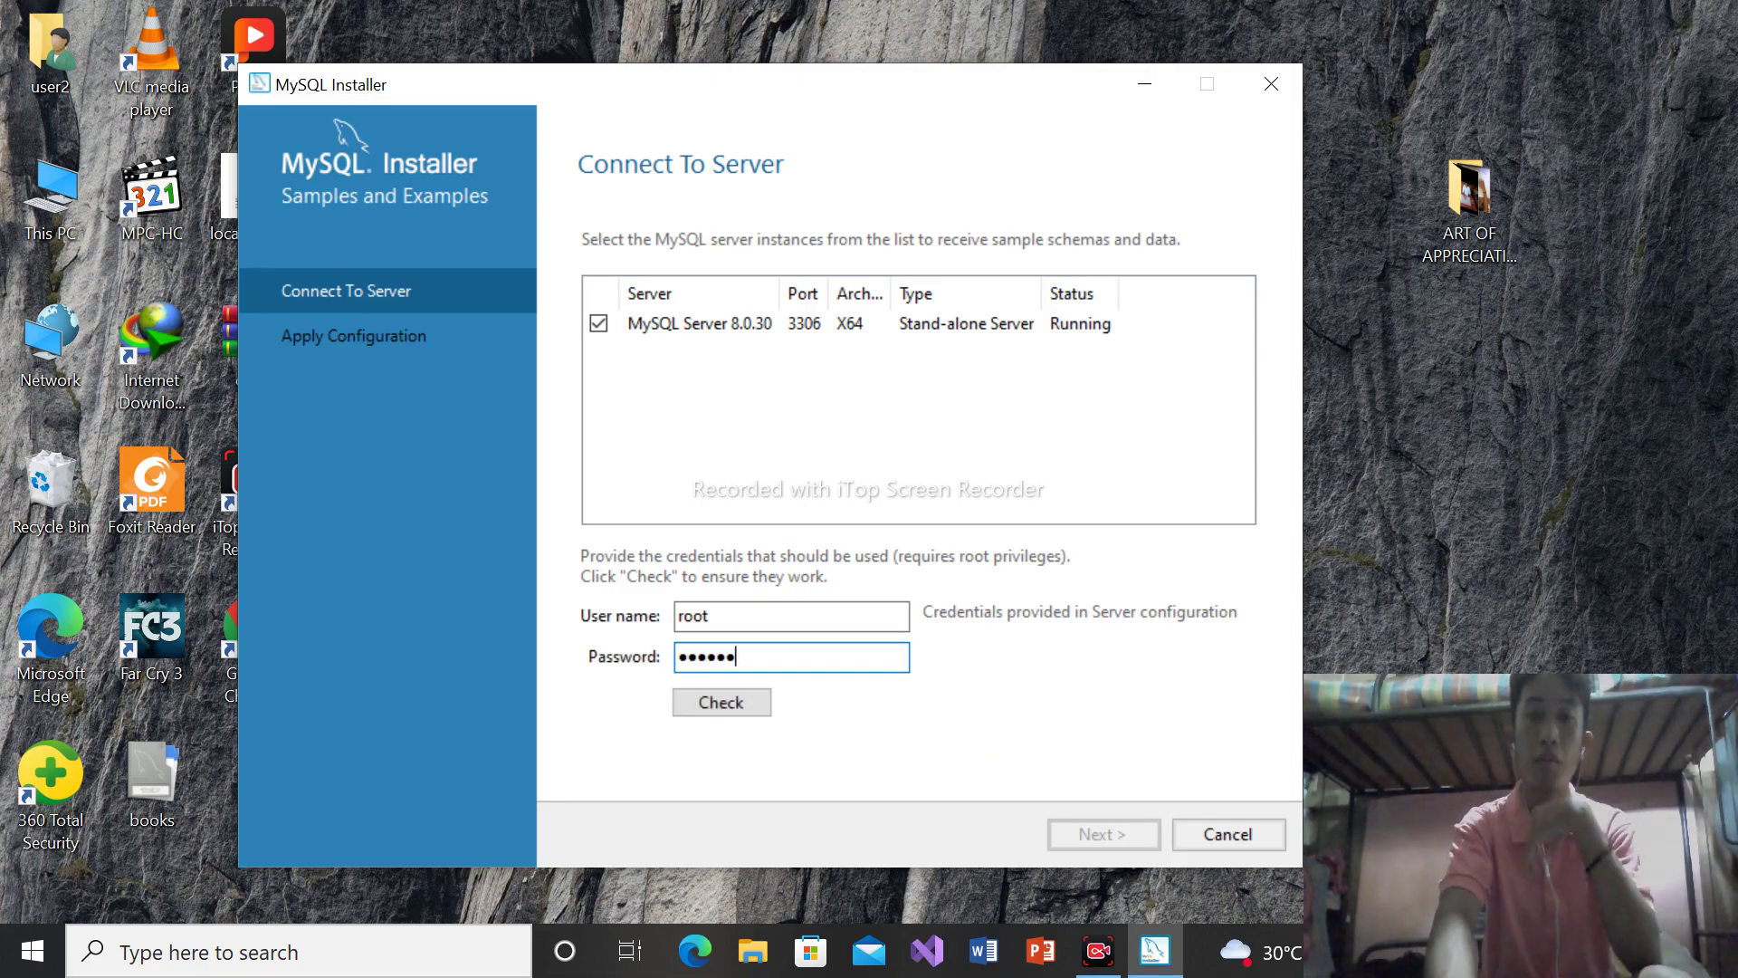
pyautogui.click(722, 704)
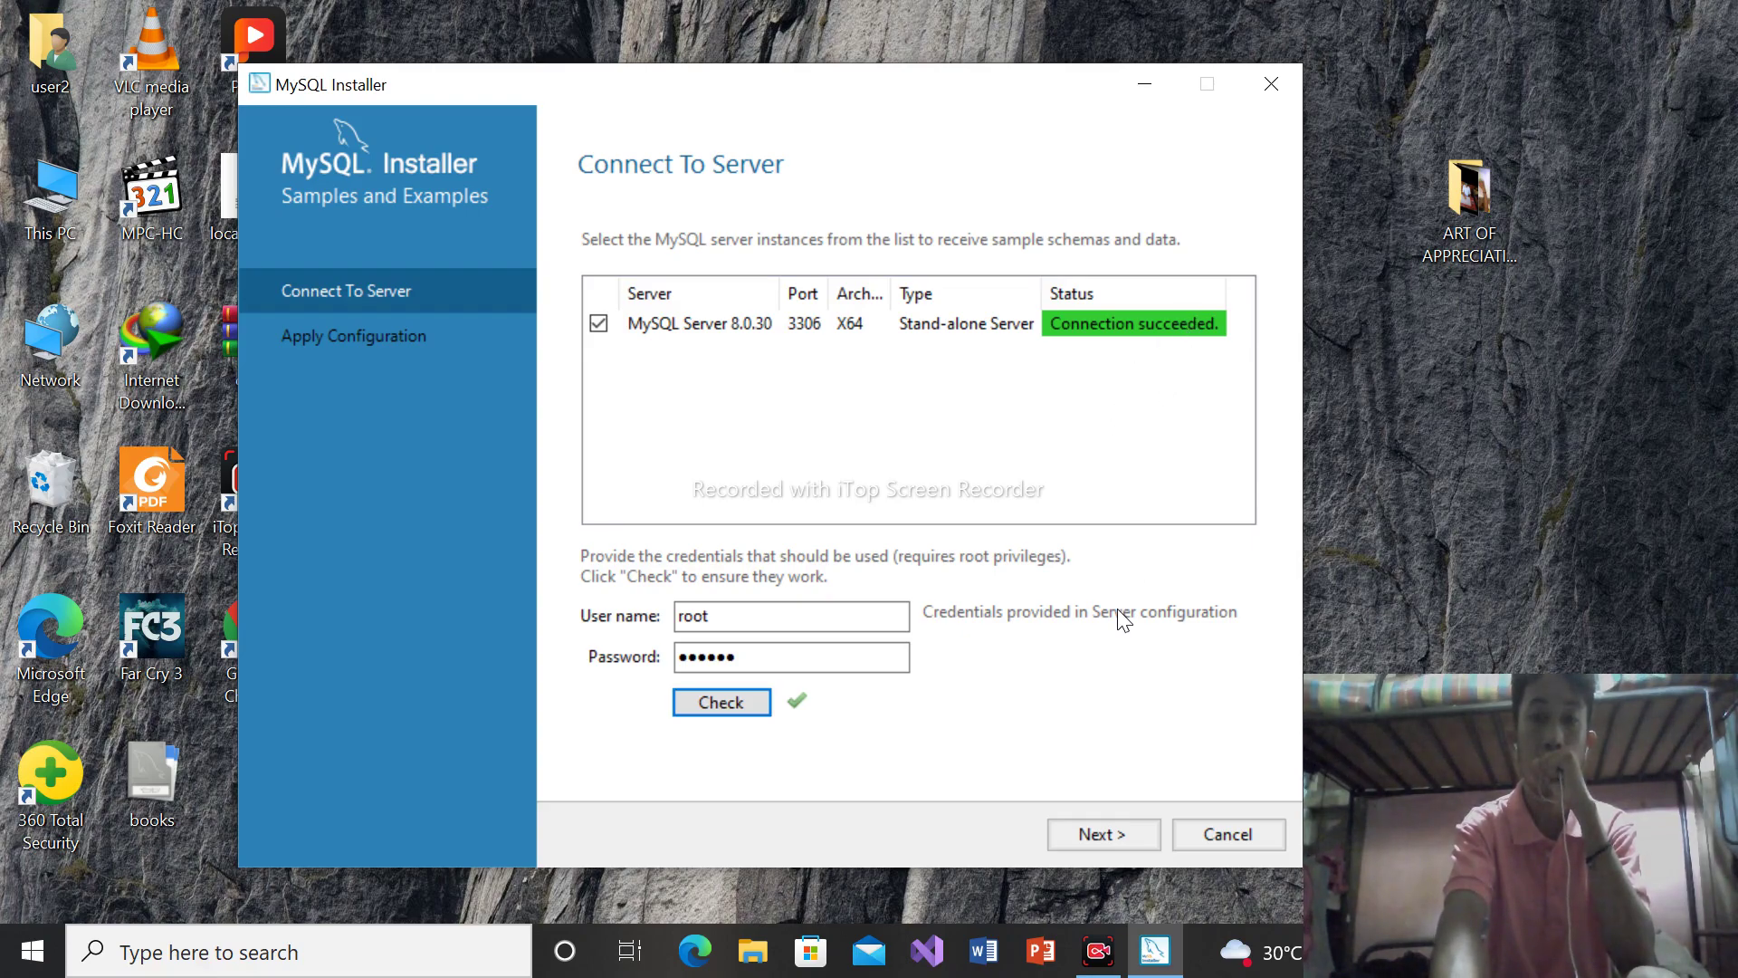
pyautogui.click(1100, 839)
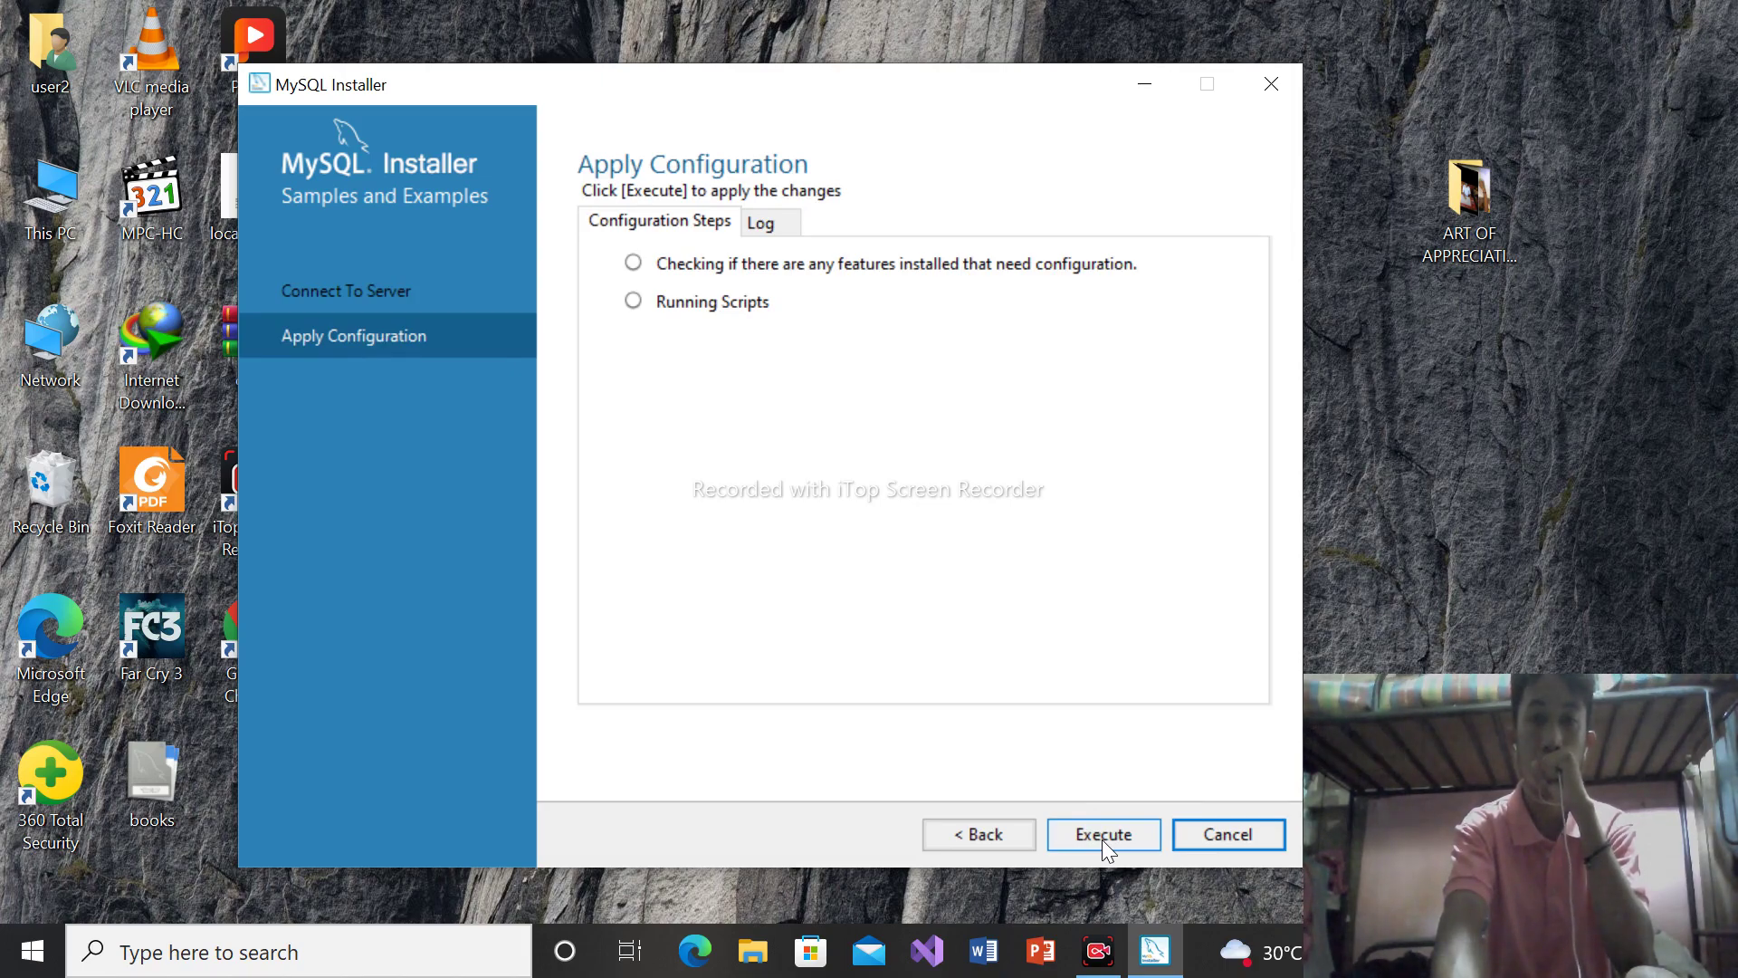
pyautogui.click(1101, 839)
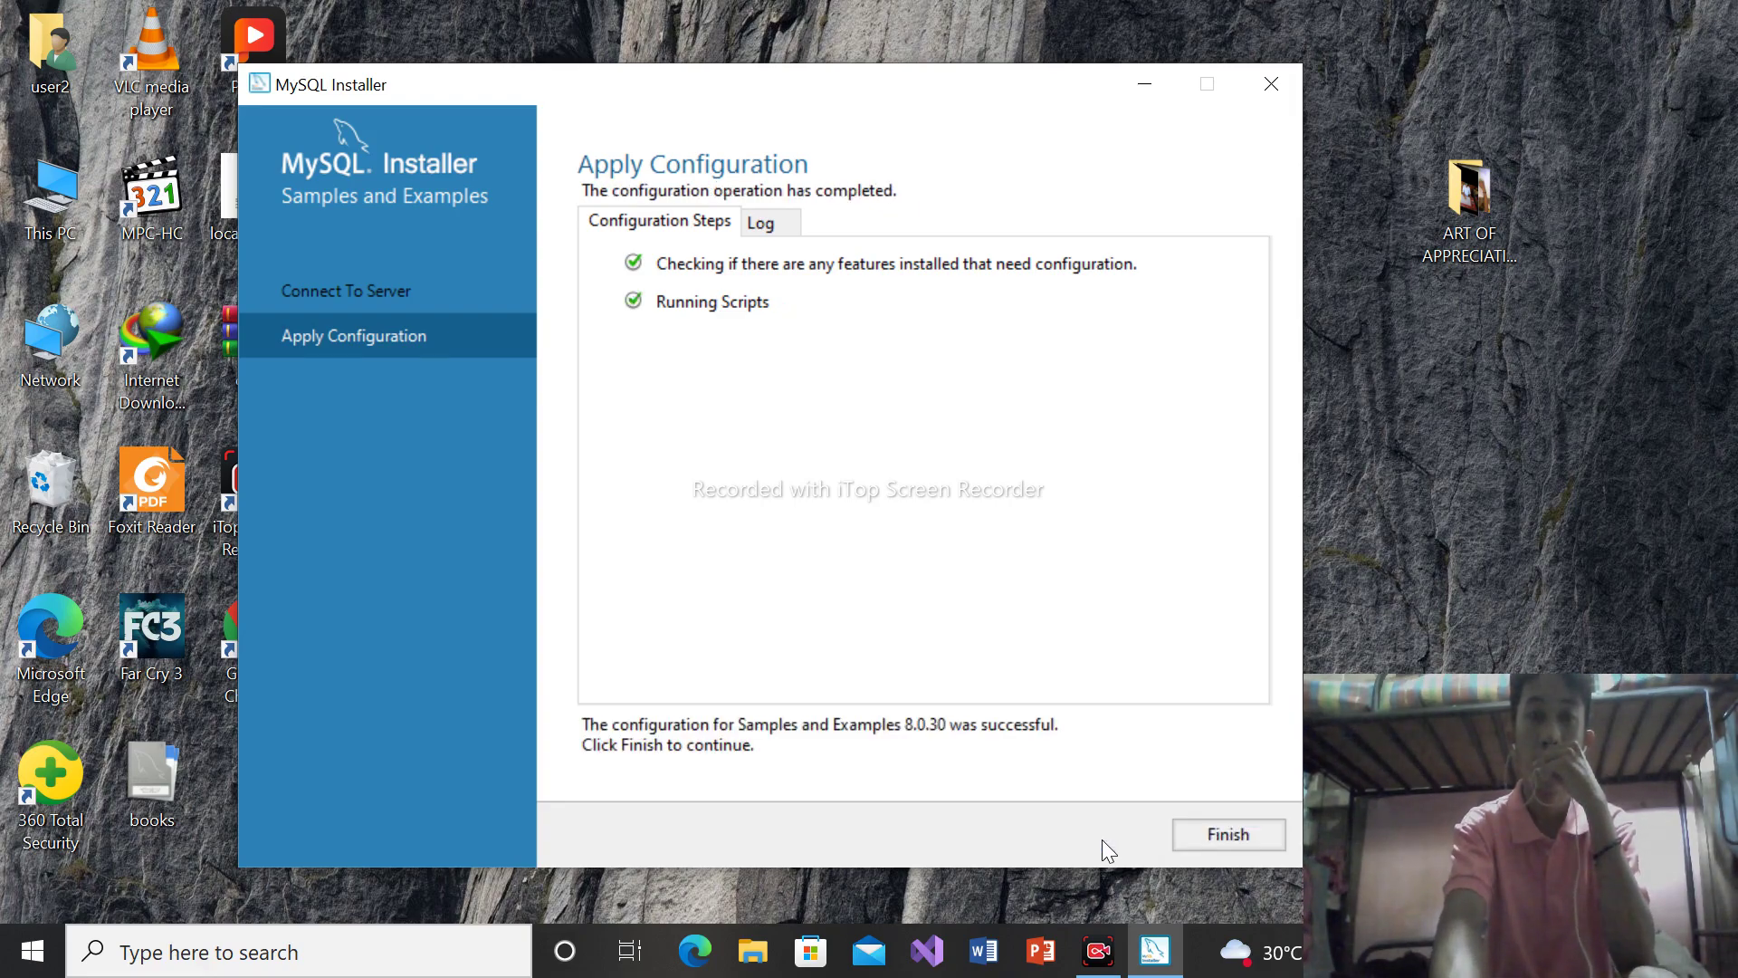
pyautogui.click(1249, 834)
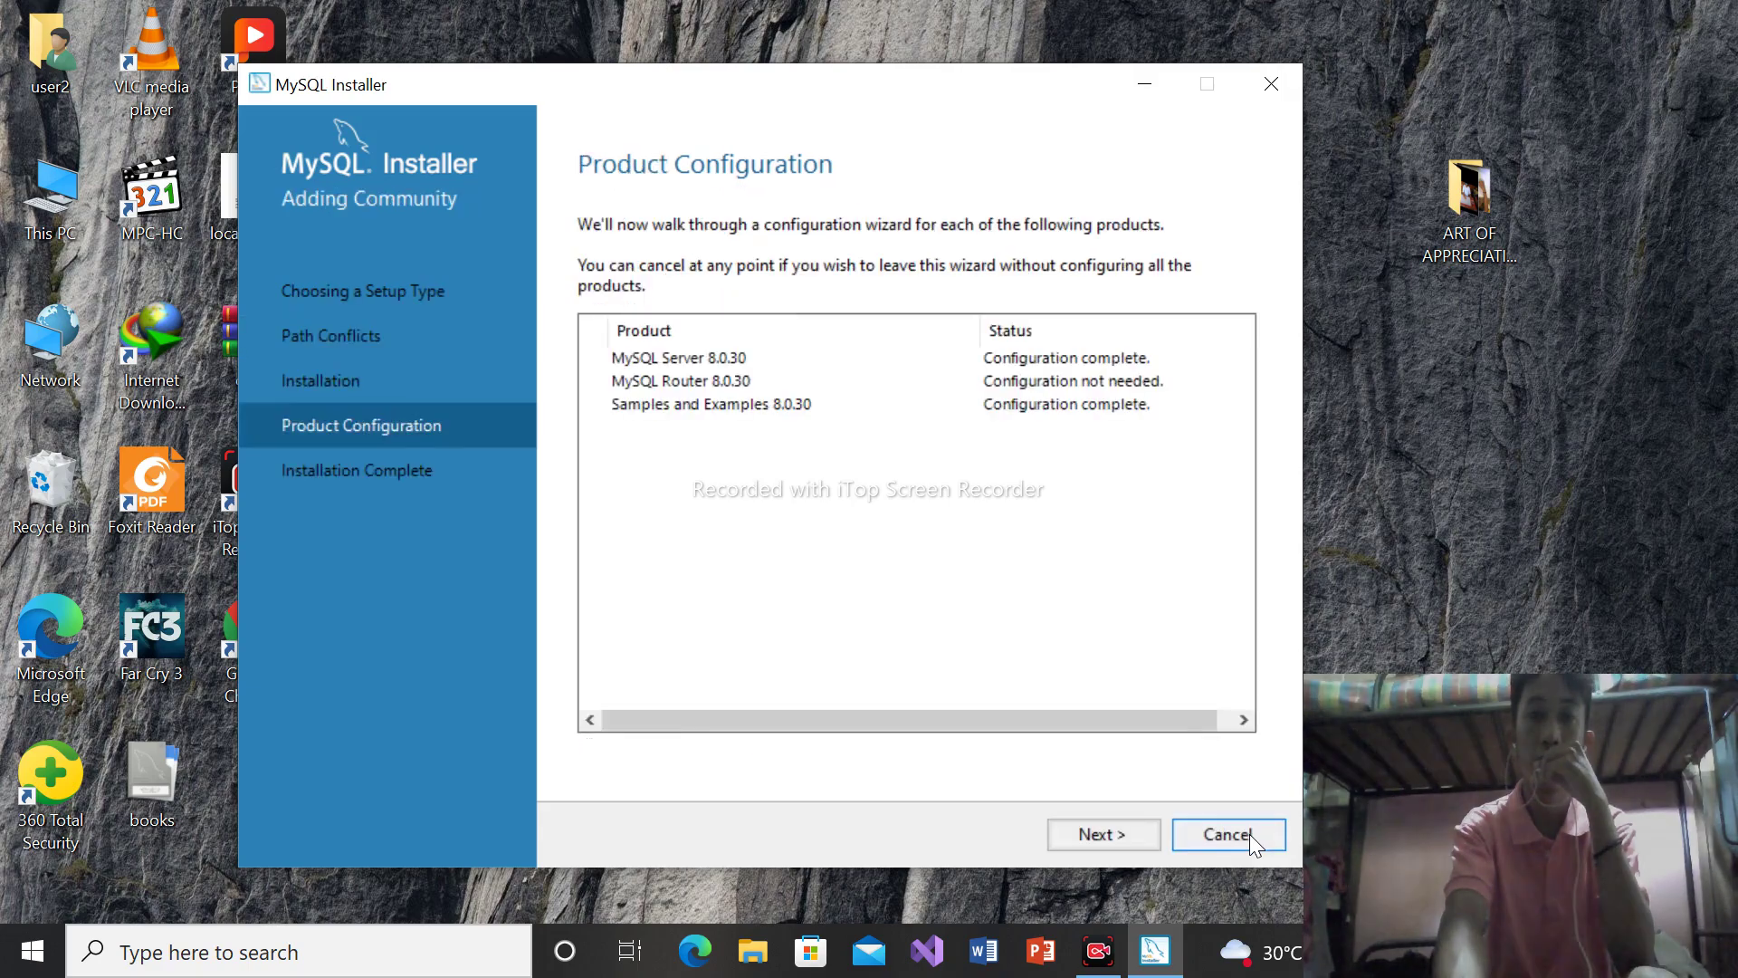
# Complete the installation with Start Workbench and Start Shell left checked
pyautogui.click(1118, 829)
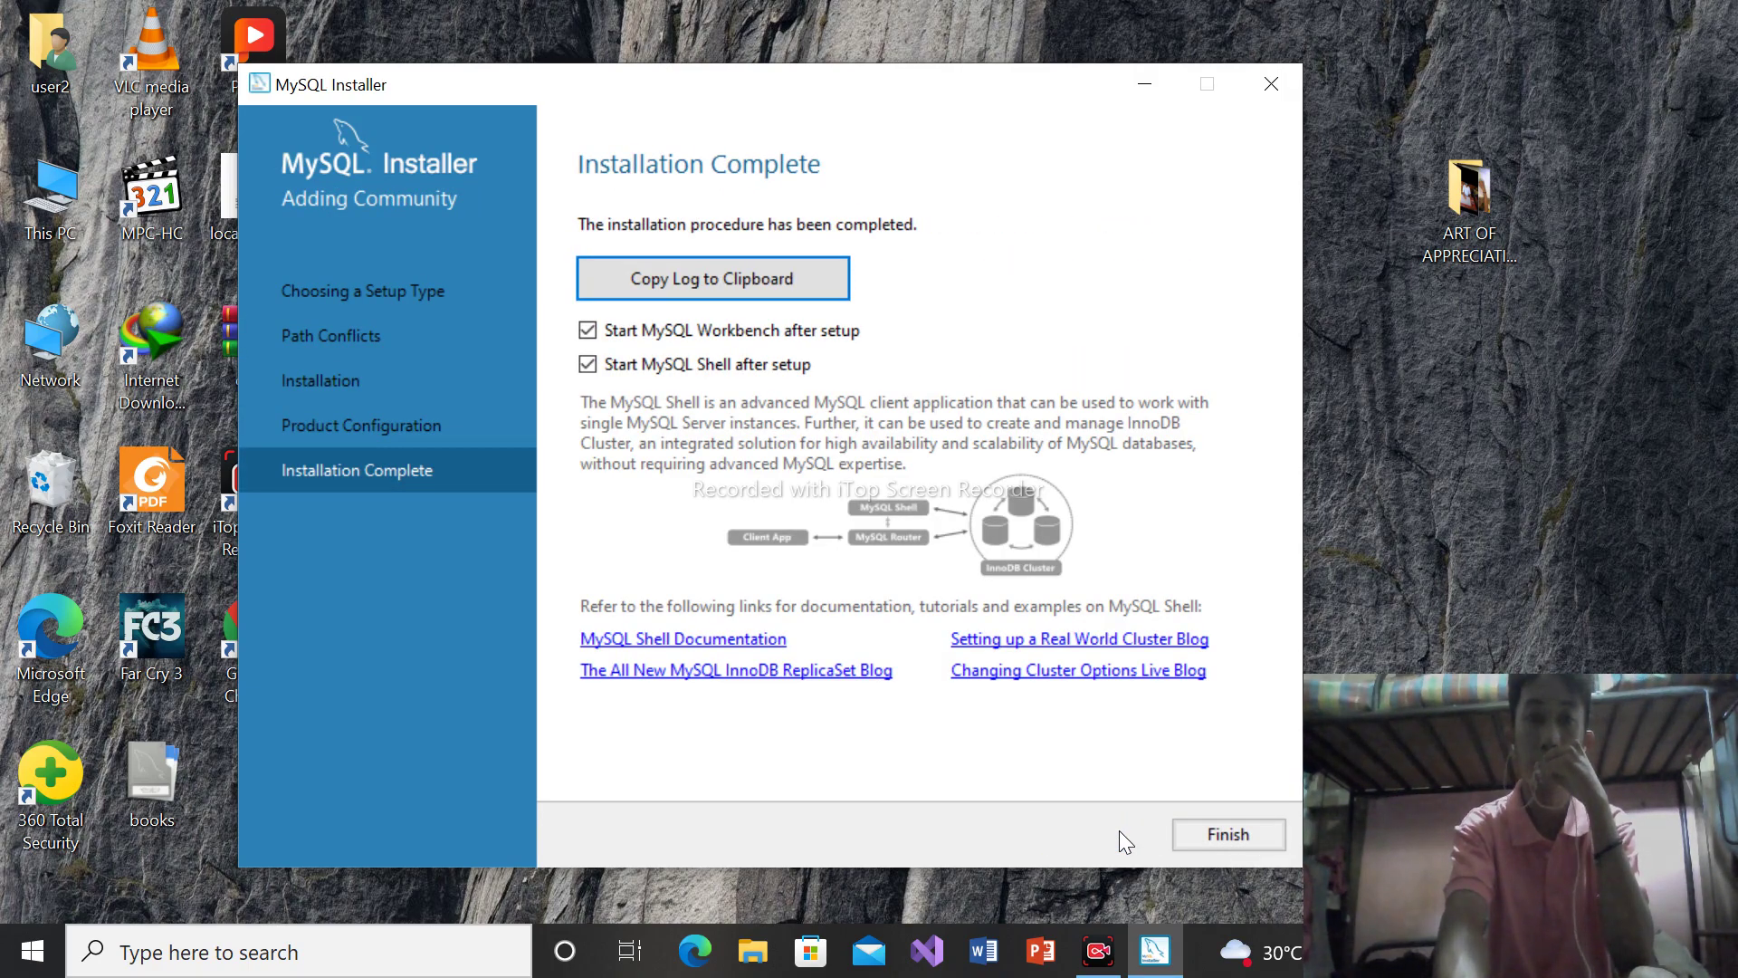
pyautogui.click(1209, 835)
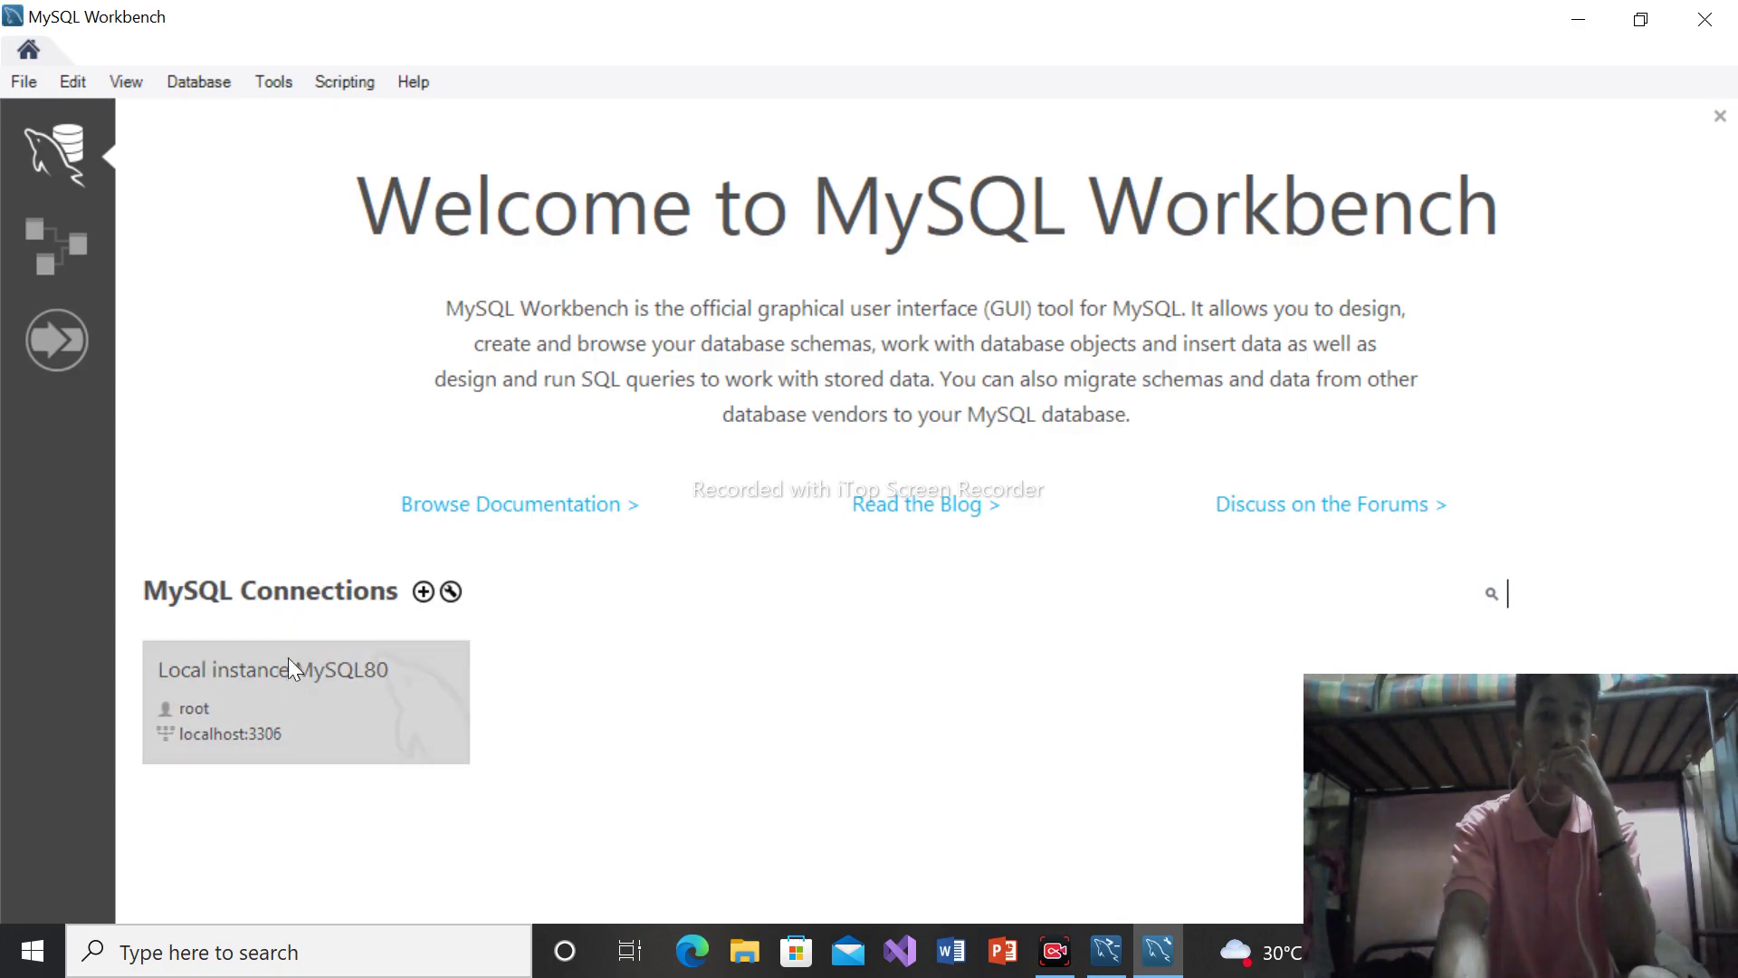
# Connect to Local instance MySQL80 with the root password, then close Workbench
pyautogui.click(268, 707)
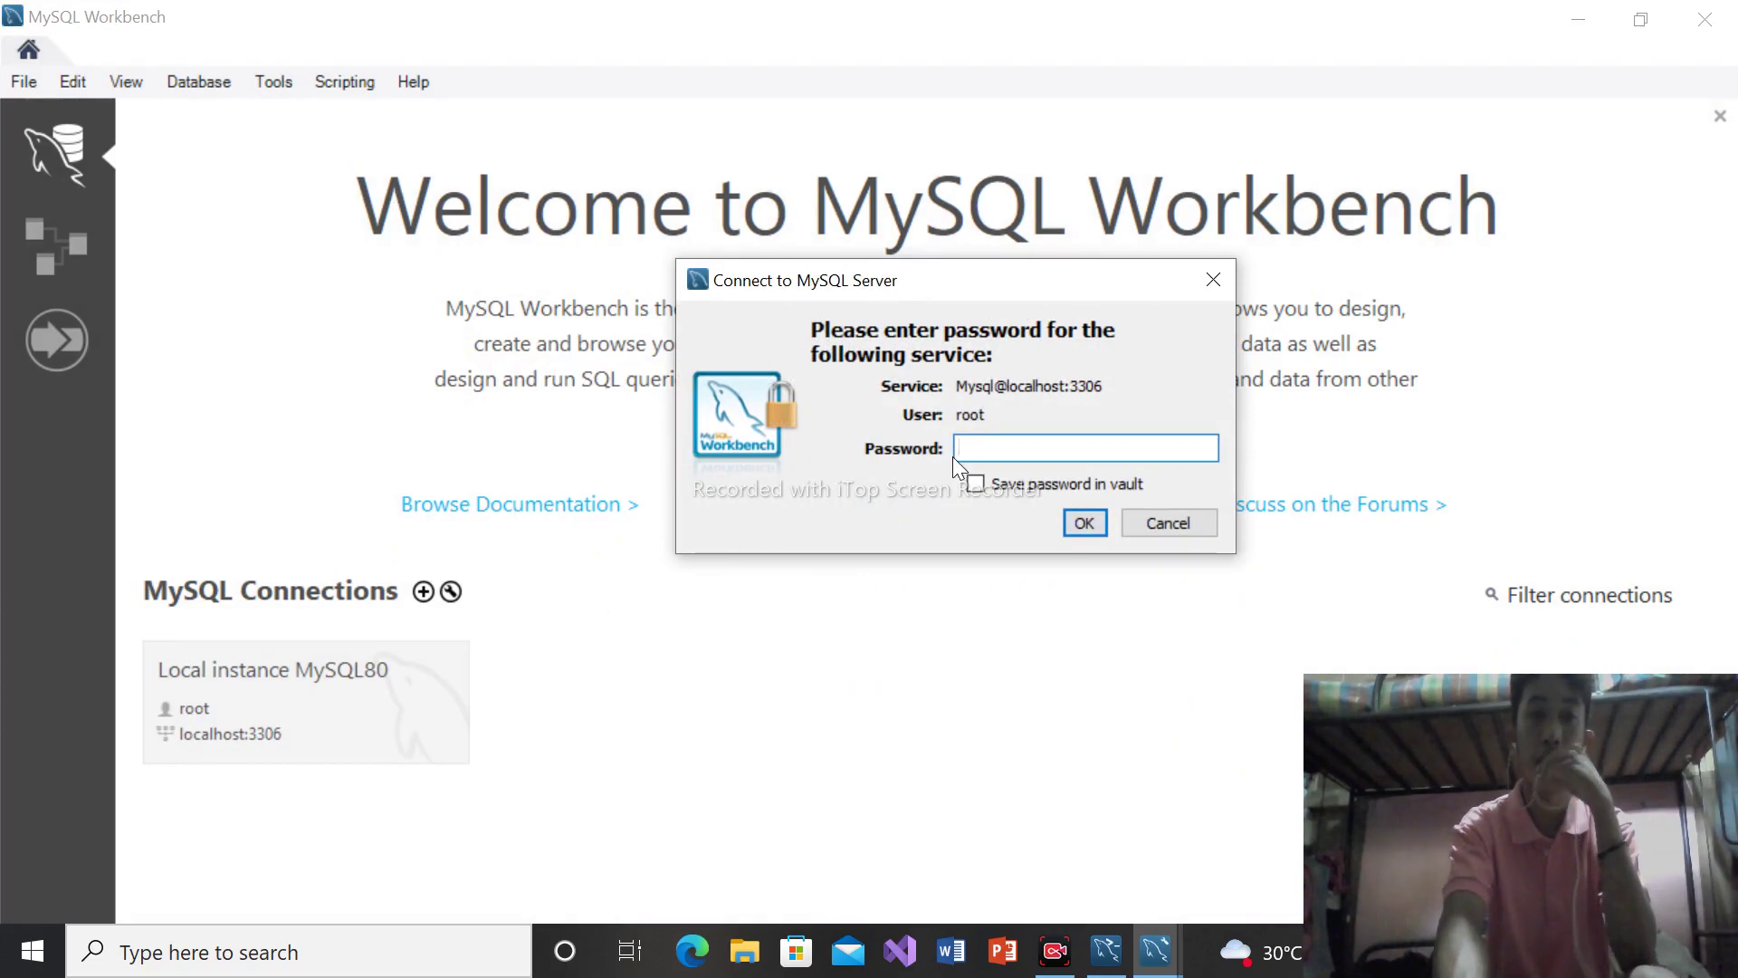
pyautogui.write('******')
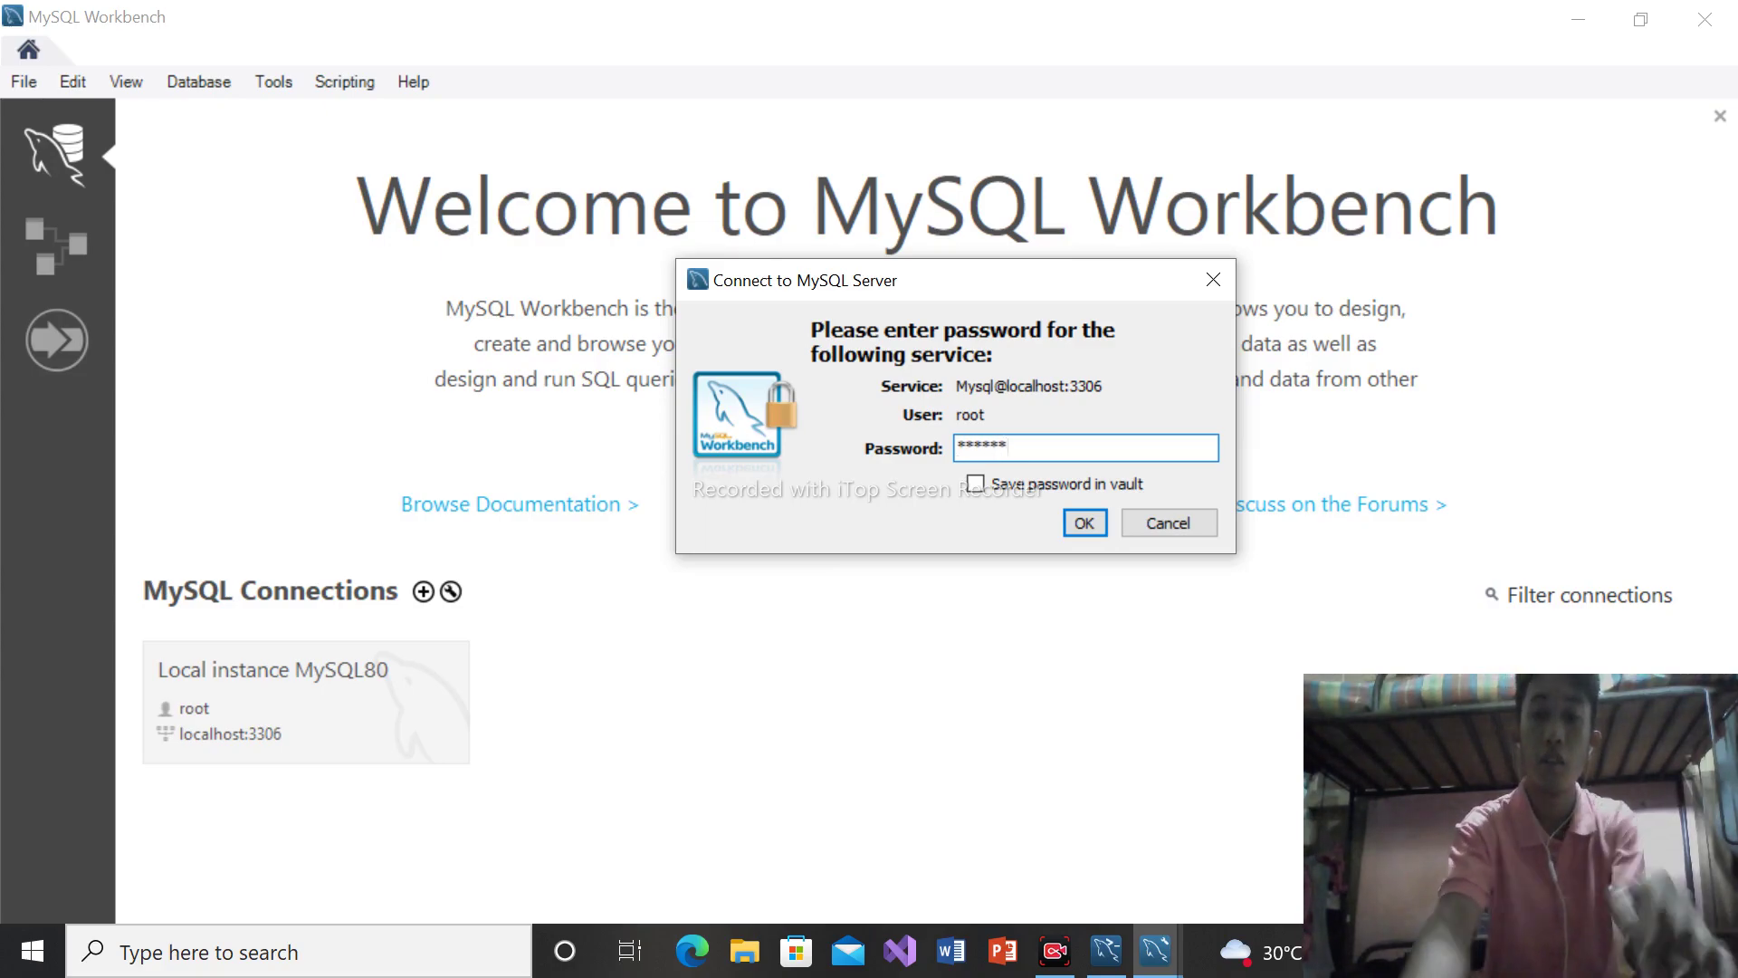
pyautogui.press('Return')
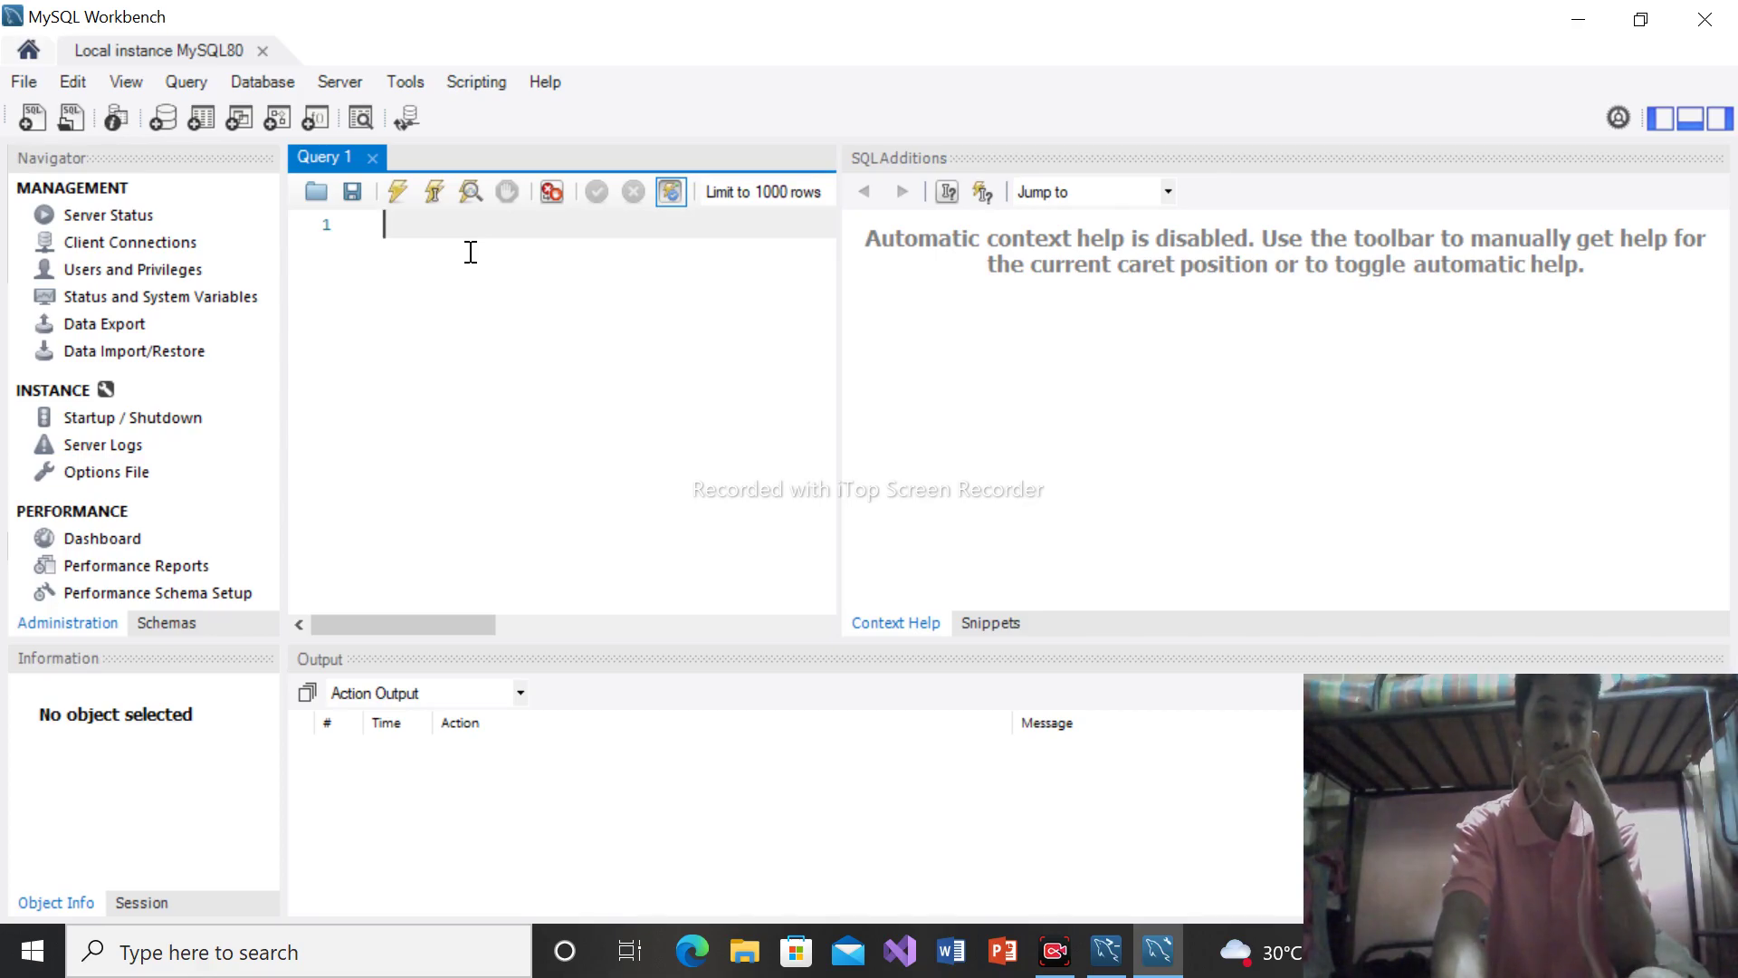
pyautogui.click(1705, 19)
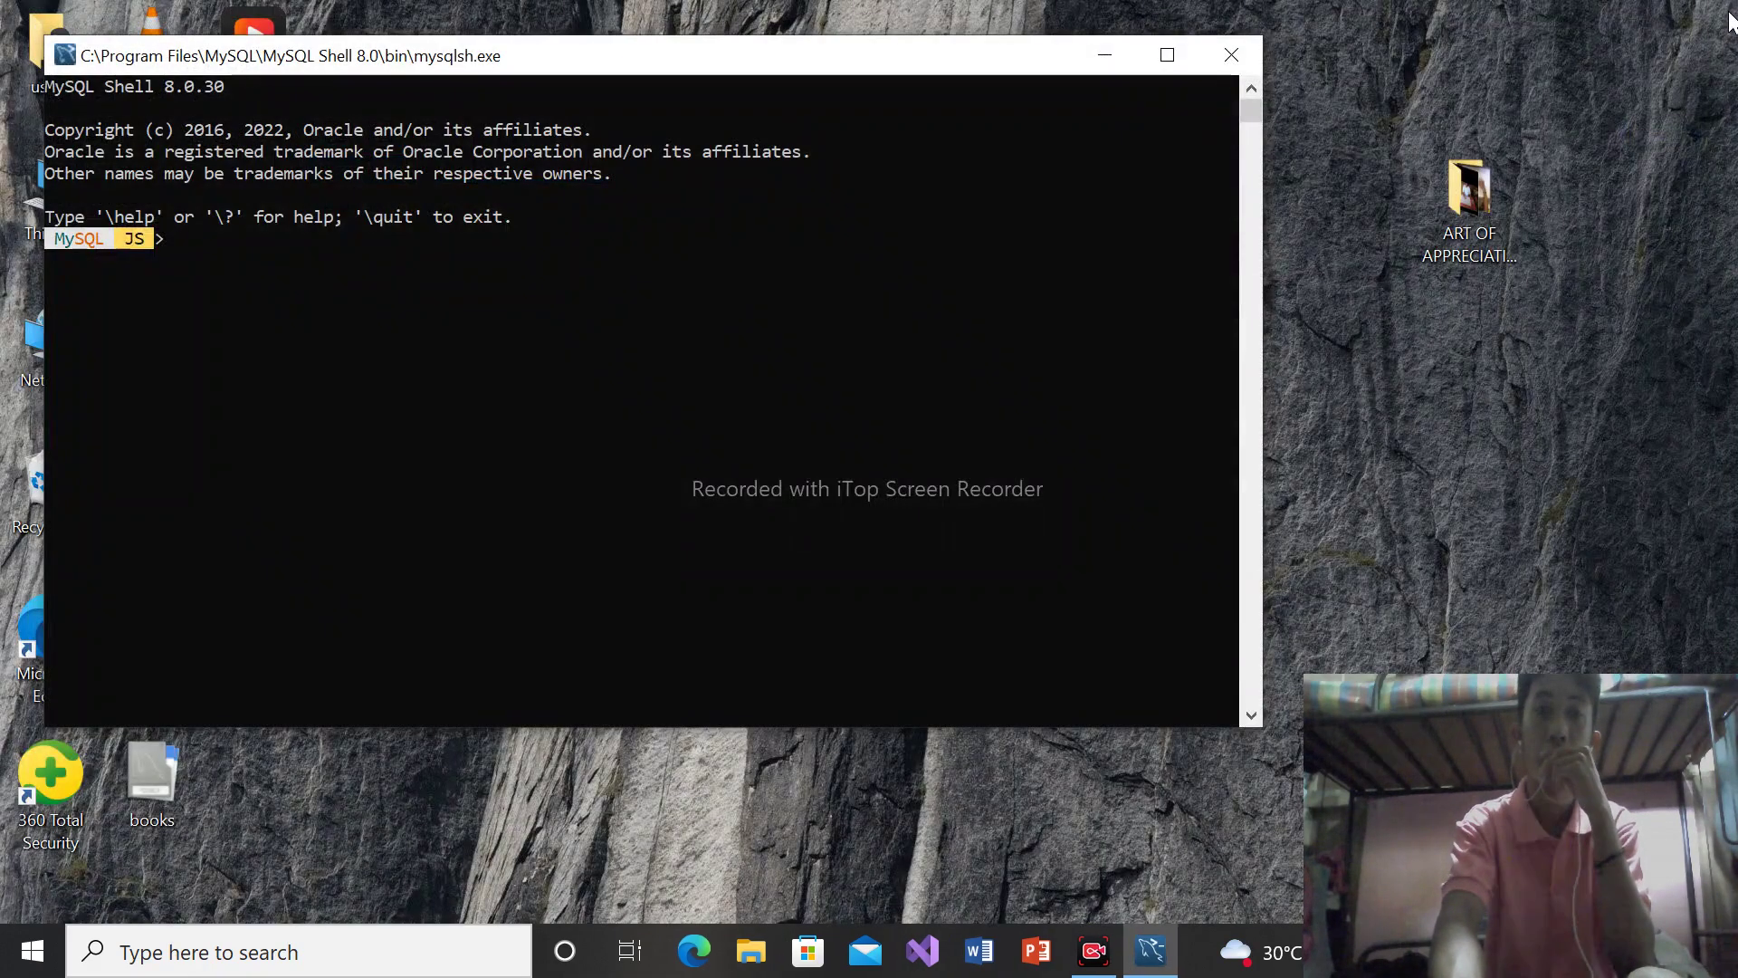
# Close MySQL Shell, dismiss the one-instance installer warning, and refresh the desktop
pyautogui.click(1235, 53)
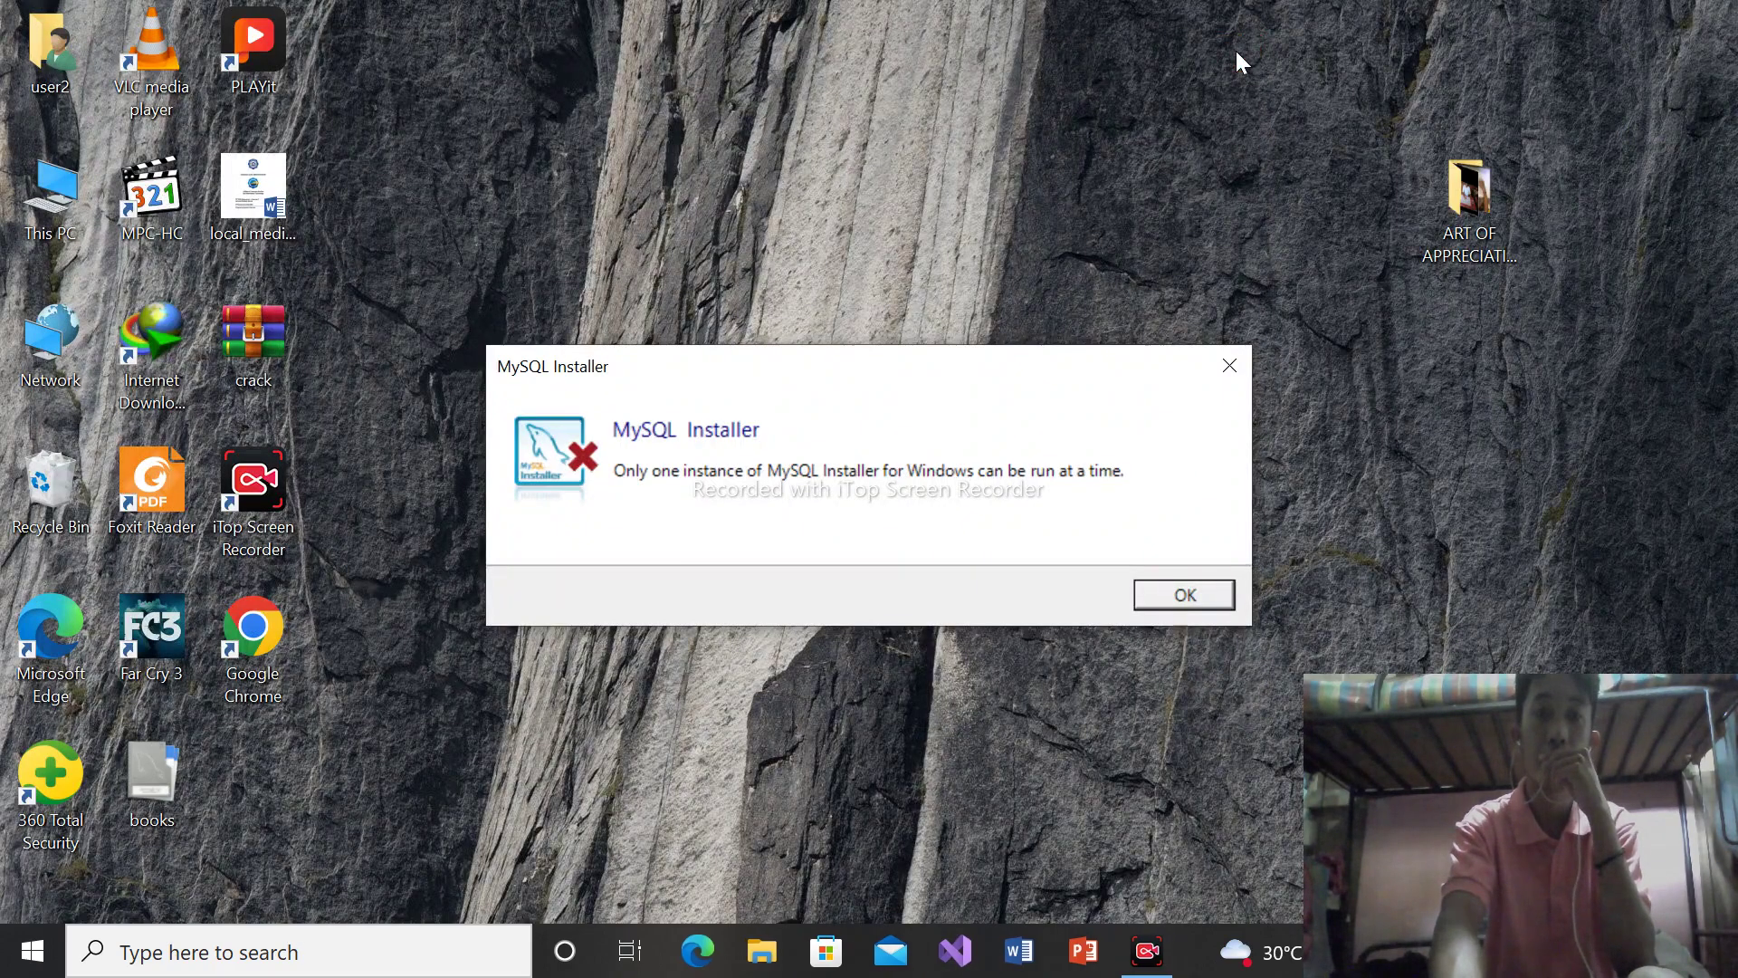
pyautogui.click(1182, 595)
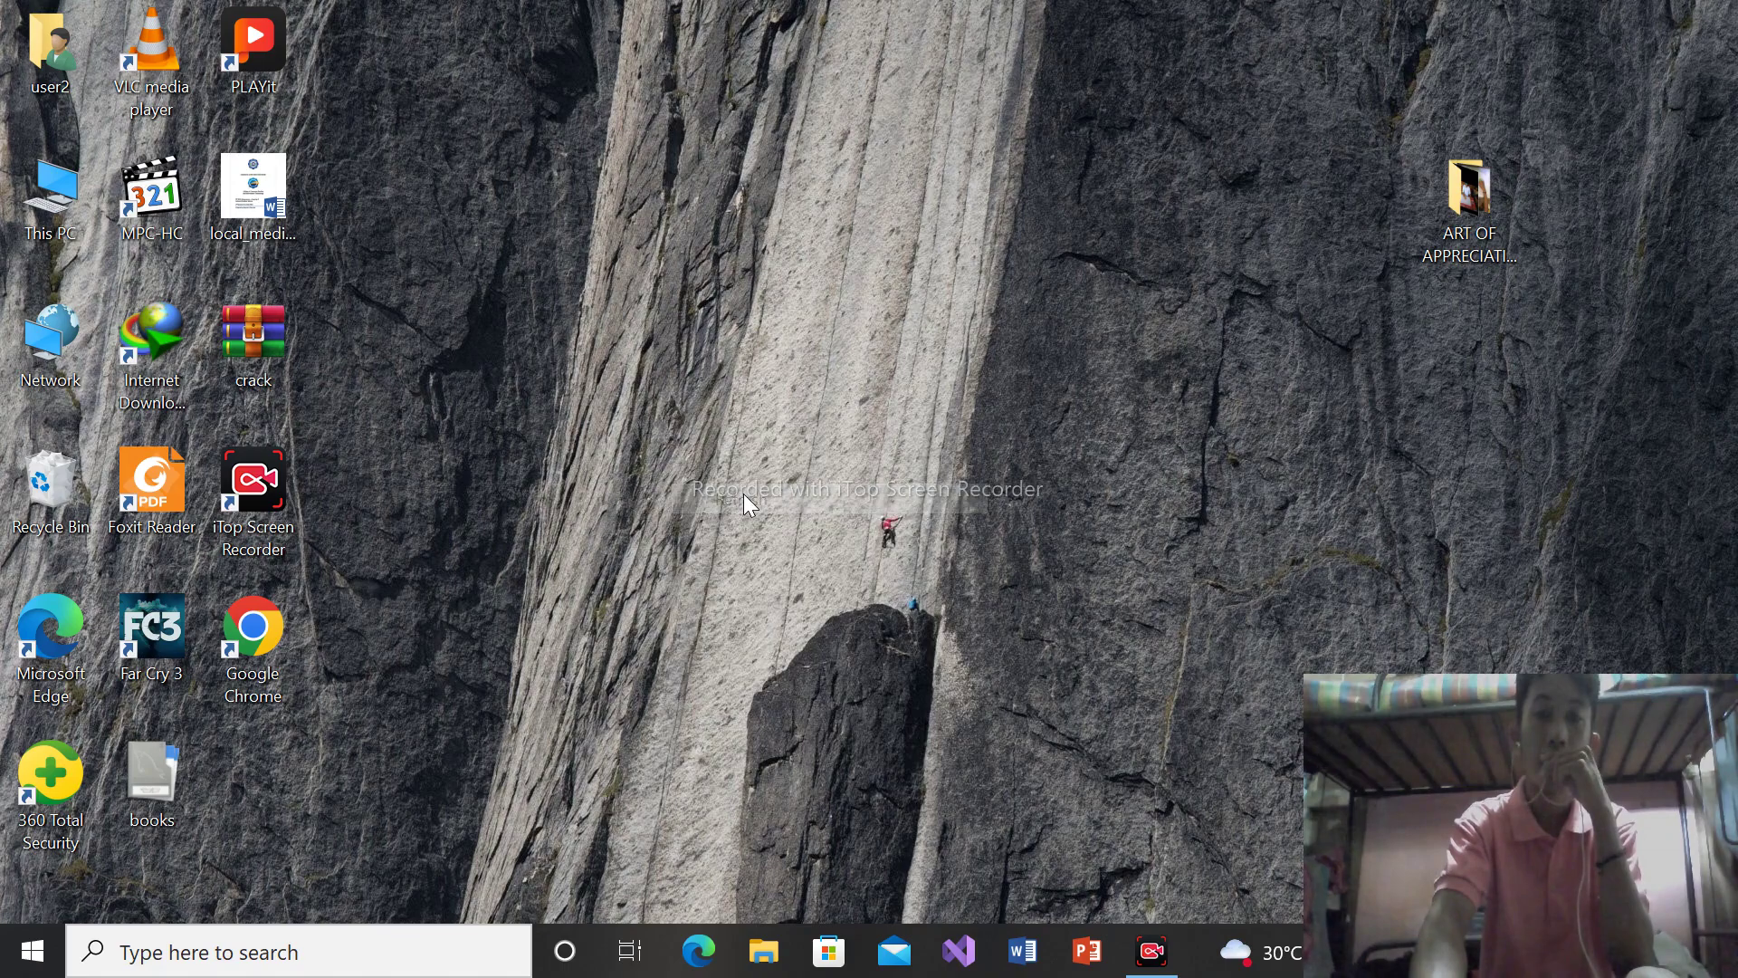
pyautogui.rightClick(811, 523)
pyautogui.click(885, 604)
# Browse to C:\files\mysql in File Explorer and launch SQLyog-12.0.9-0.x64
pyautogui.press('super+e')
pyautogui.click(119, 636)
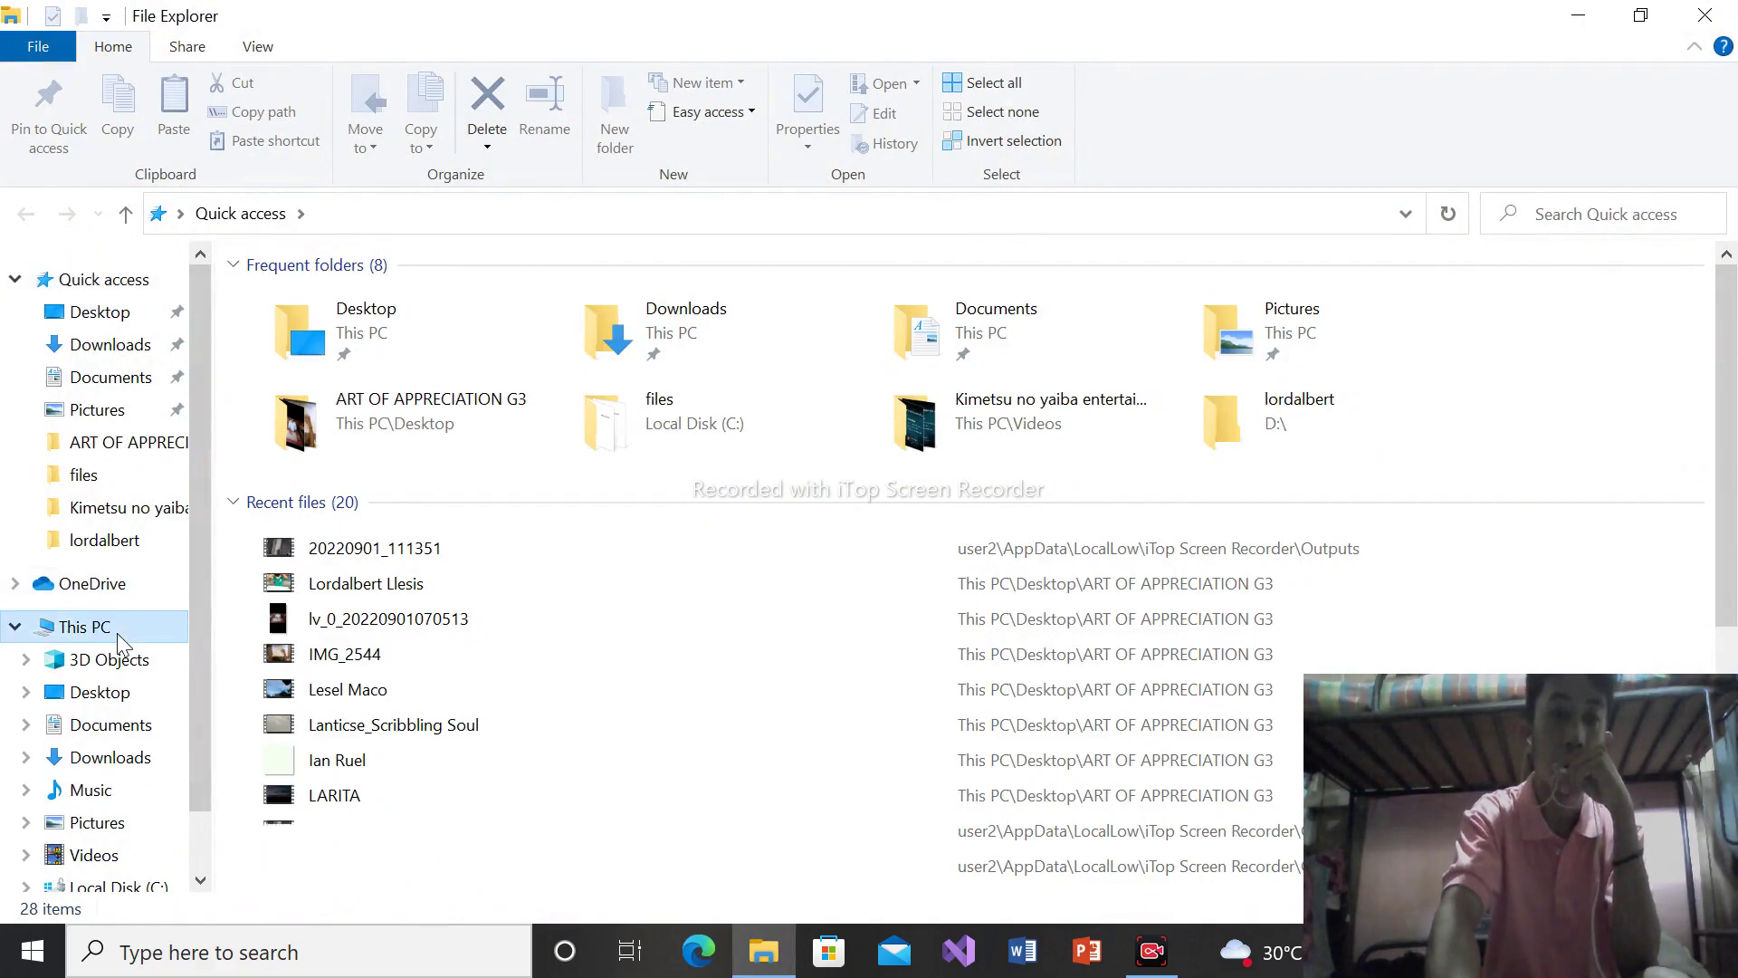
pyautogui.doubleClick(362, 501)
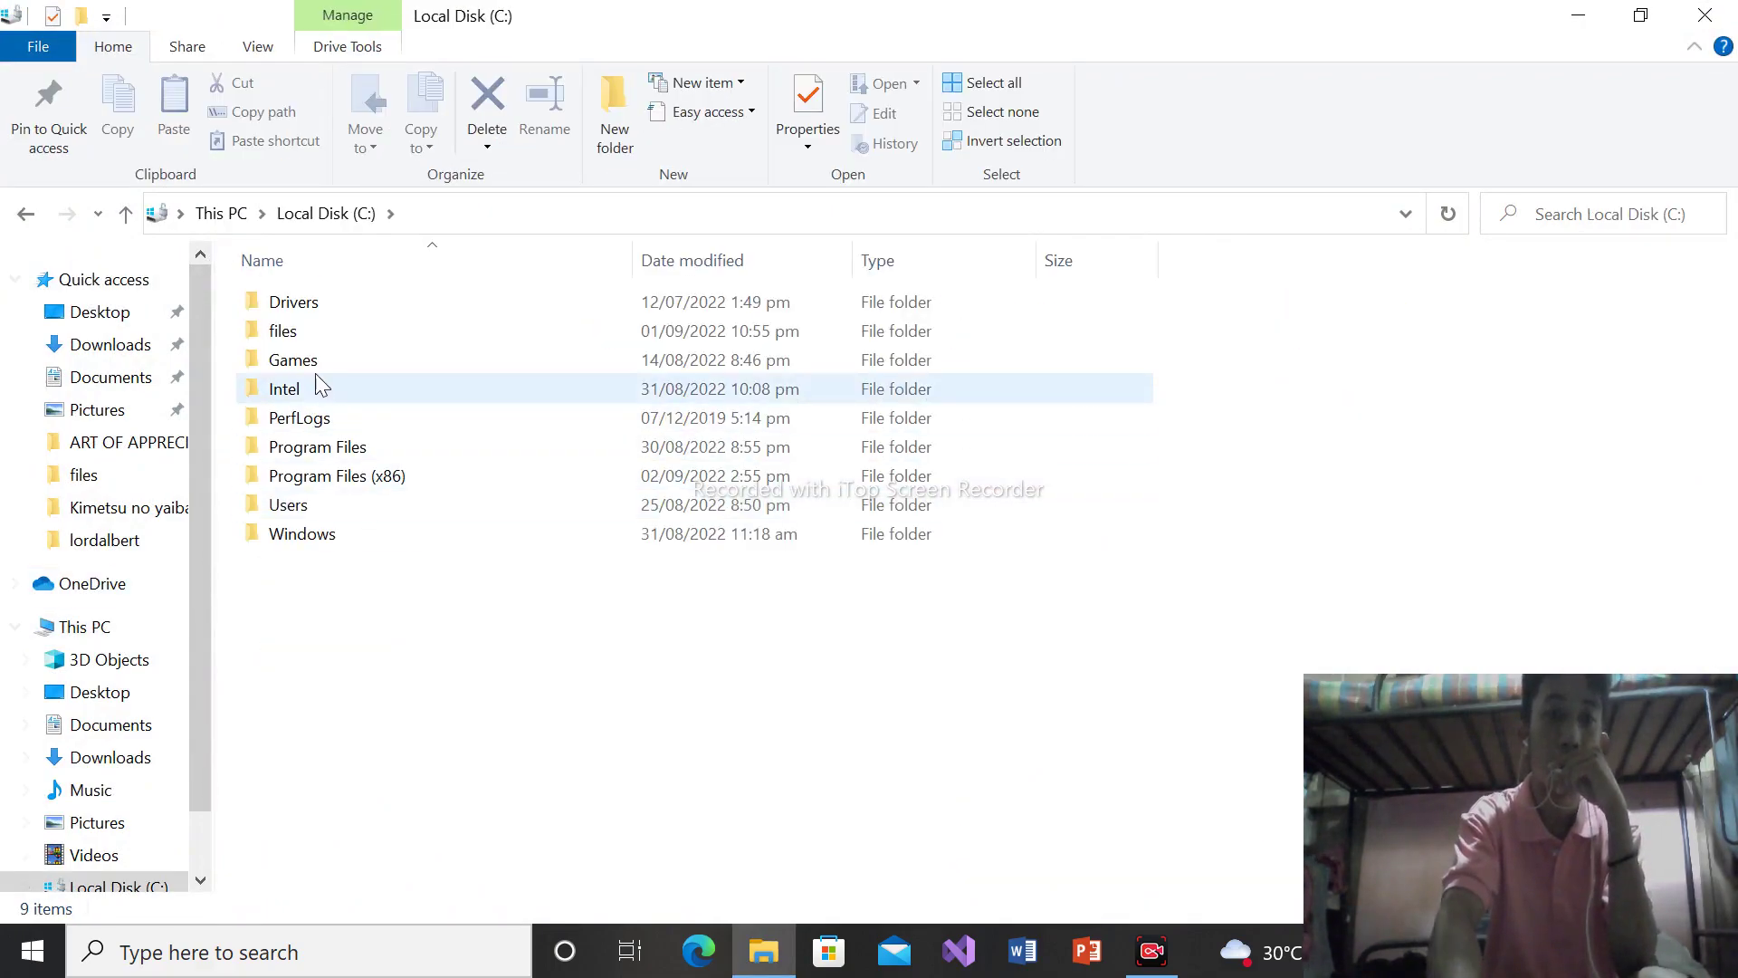
pyautogui.doubleClick(353, 331)
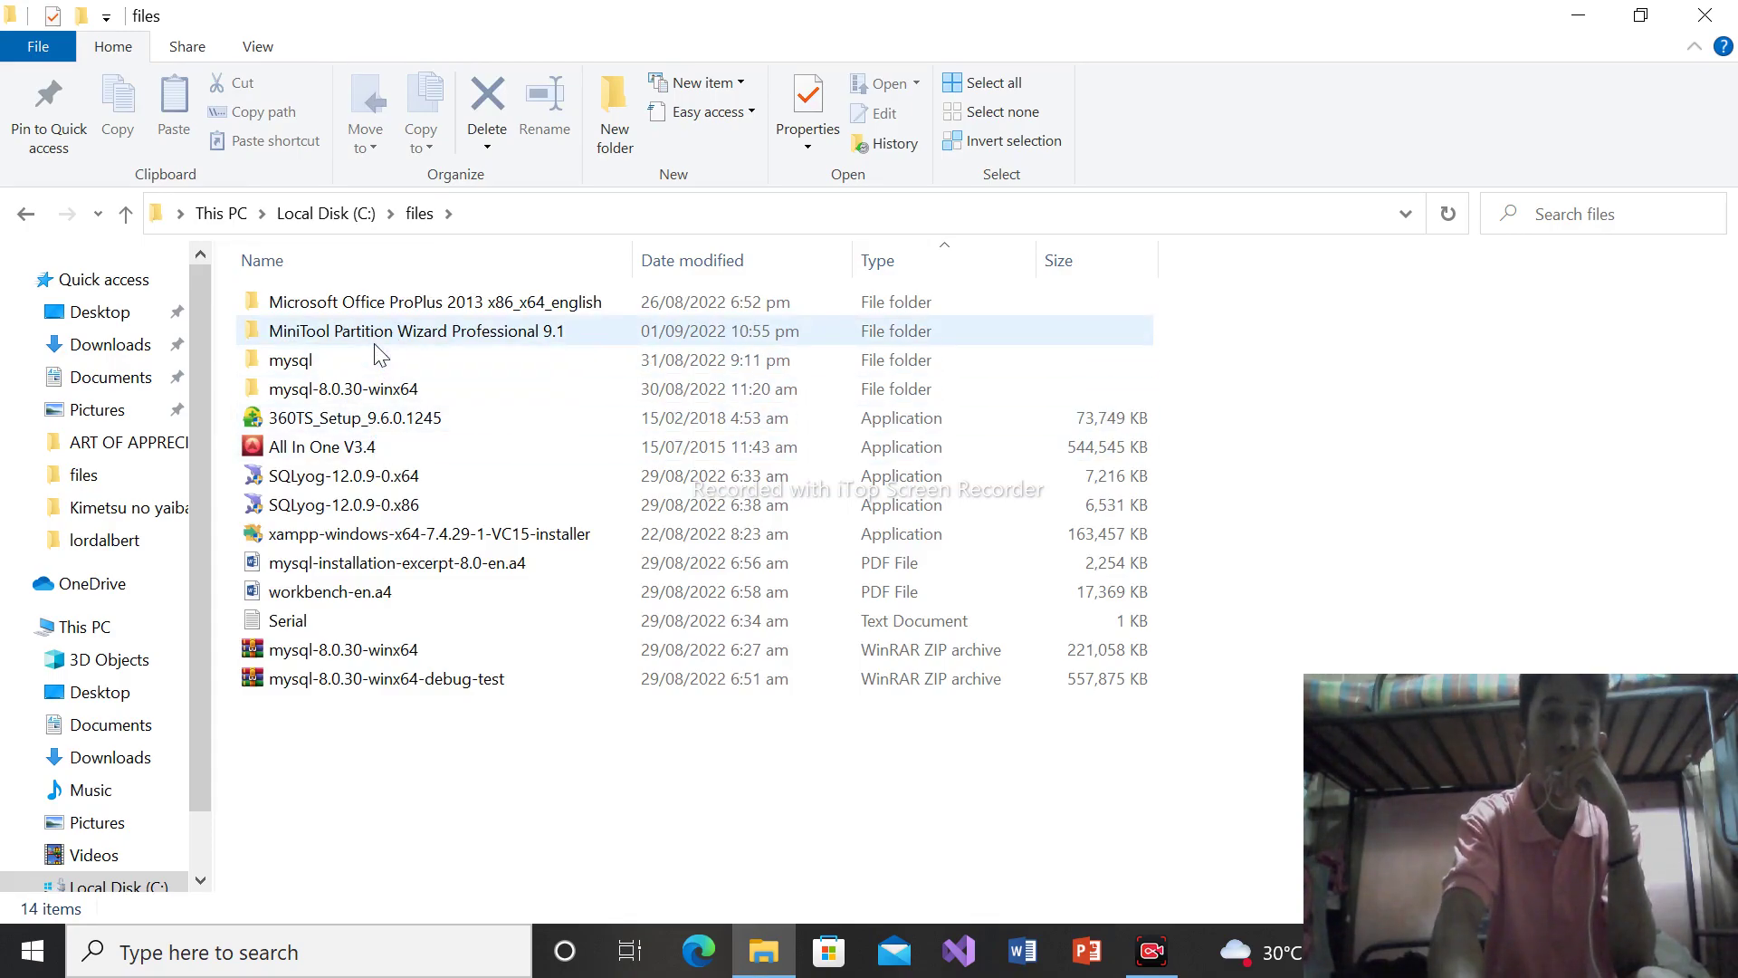
pyautogui.doubleClick(378, 360)
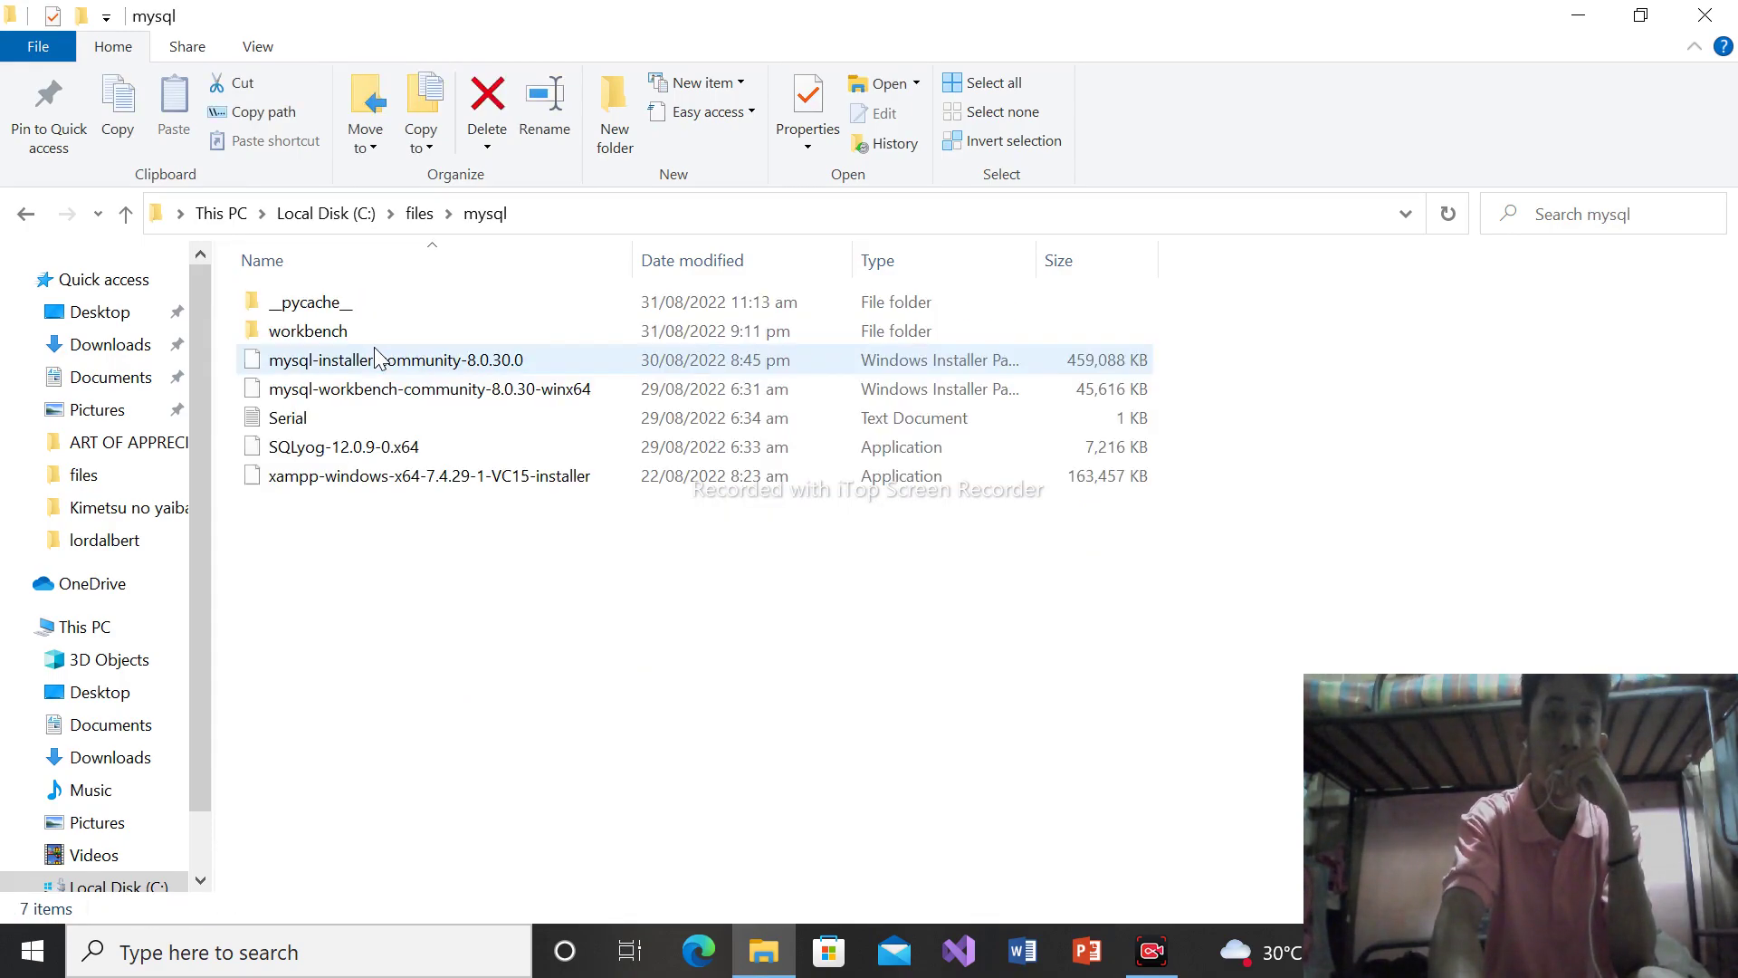
pyautogui.doubleClick(399, 448)
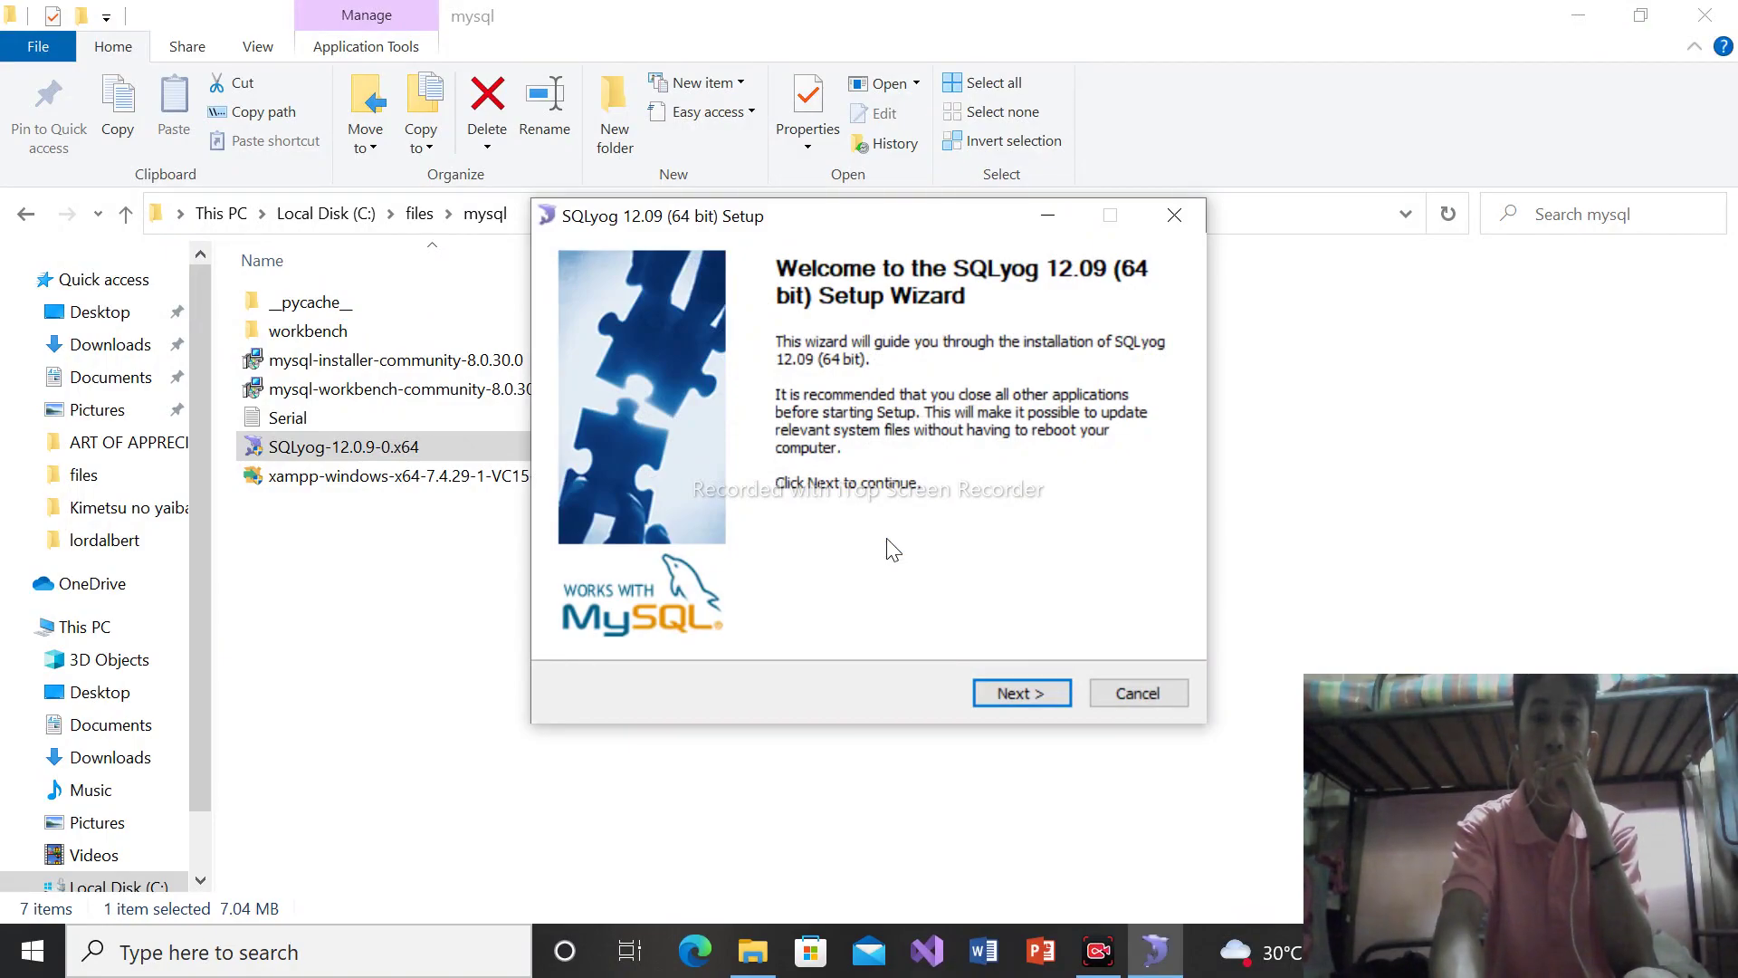
# Accept the licence and install SQLyog 12.09 with all components into C:\Program Files\SQLyog
pyautogui.click(1017, 707)
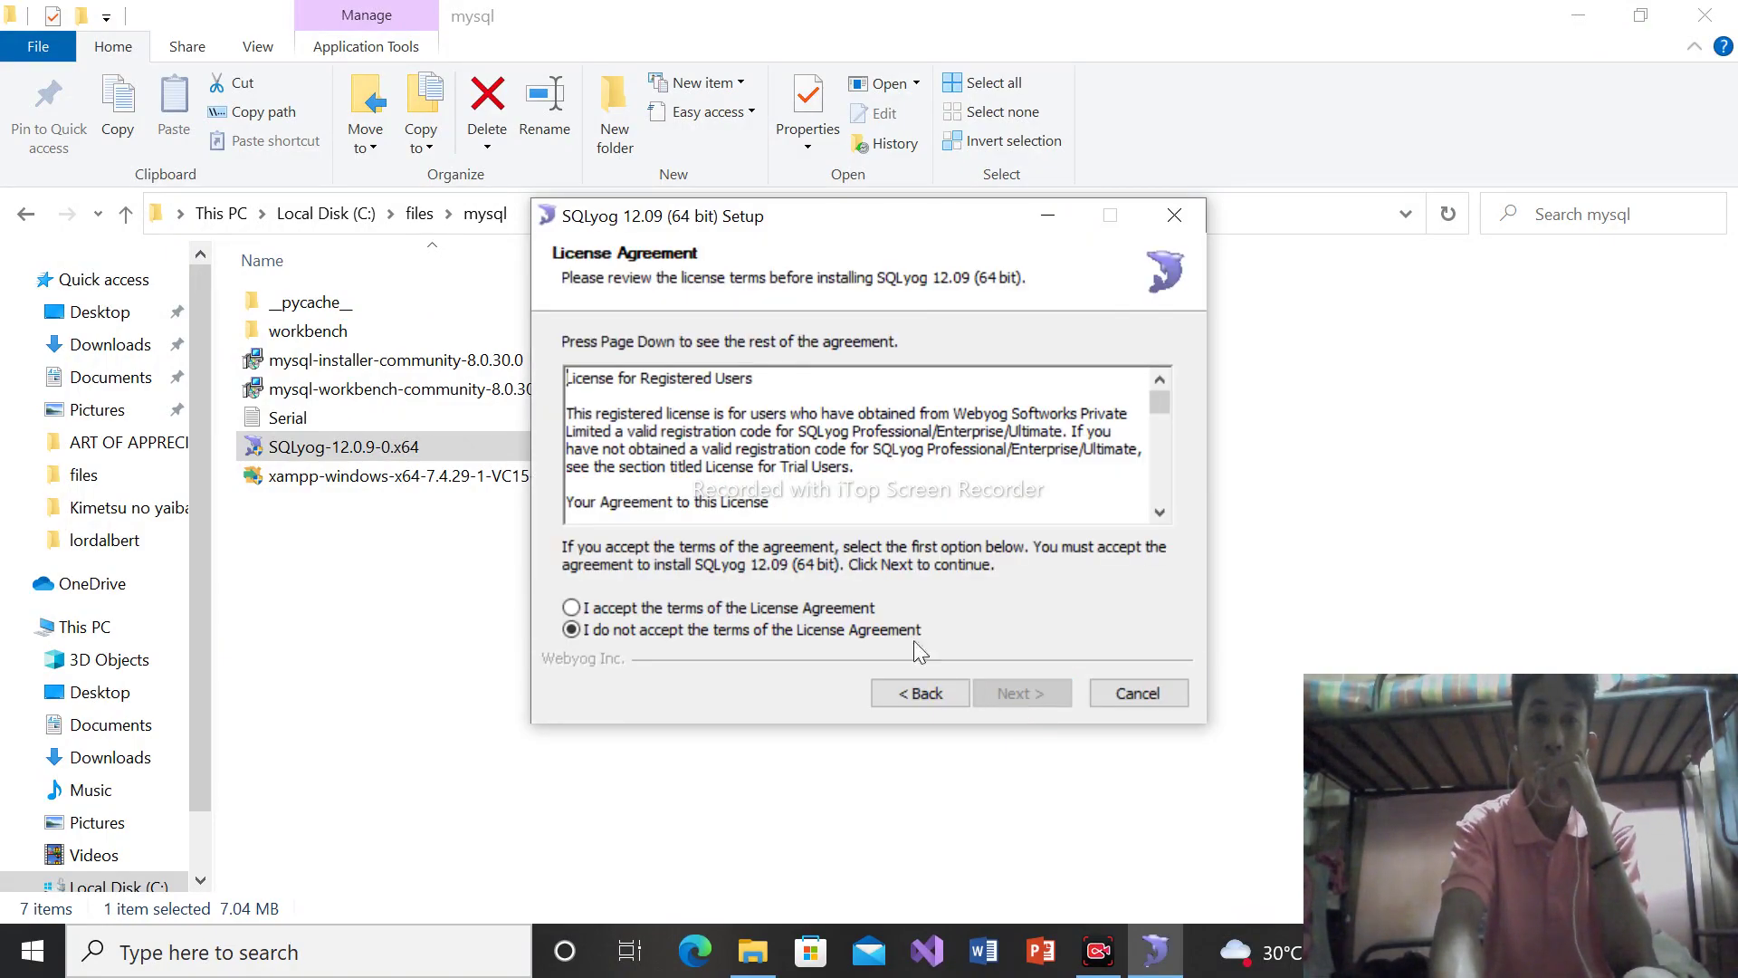
pyautogui.click(666, 610)
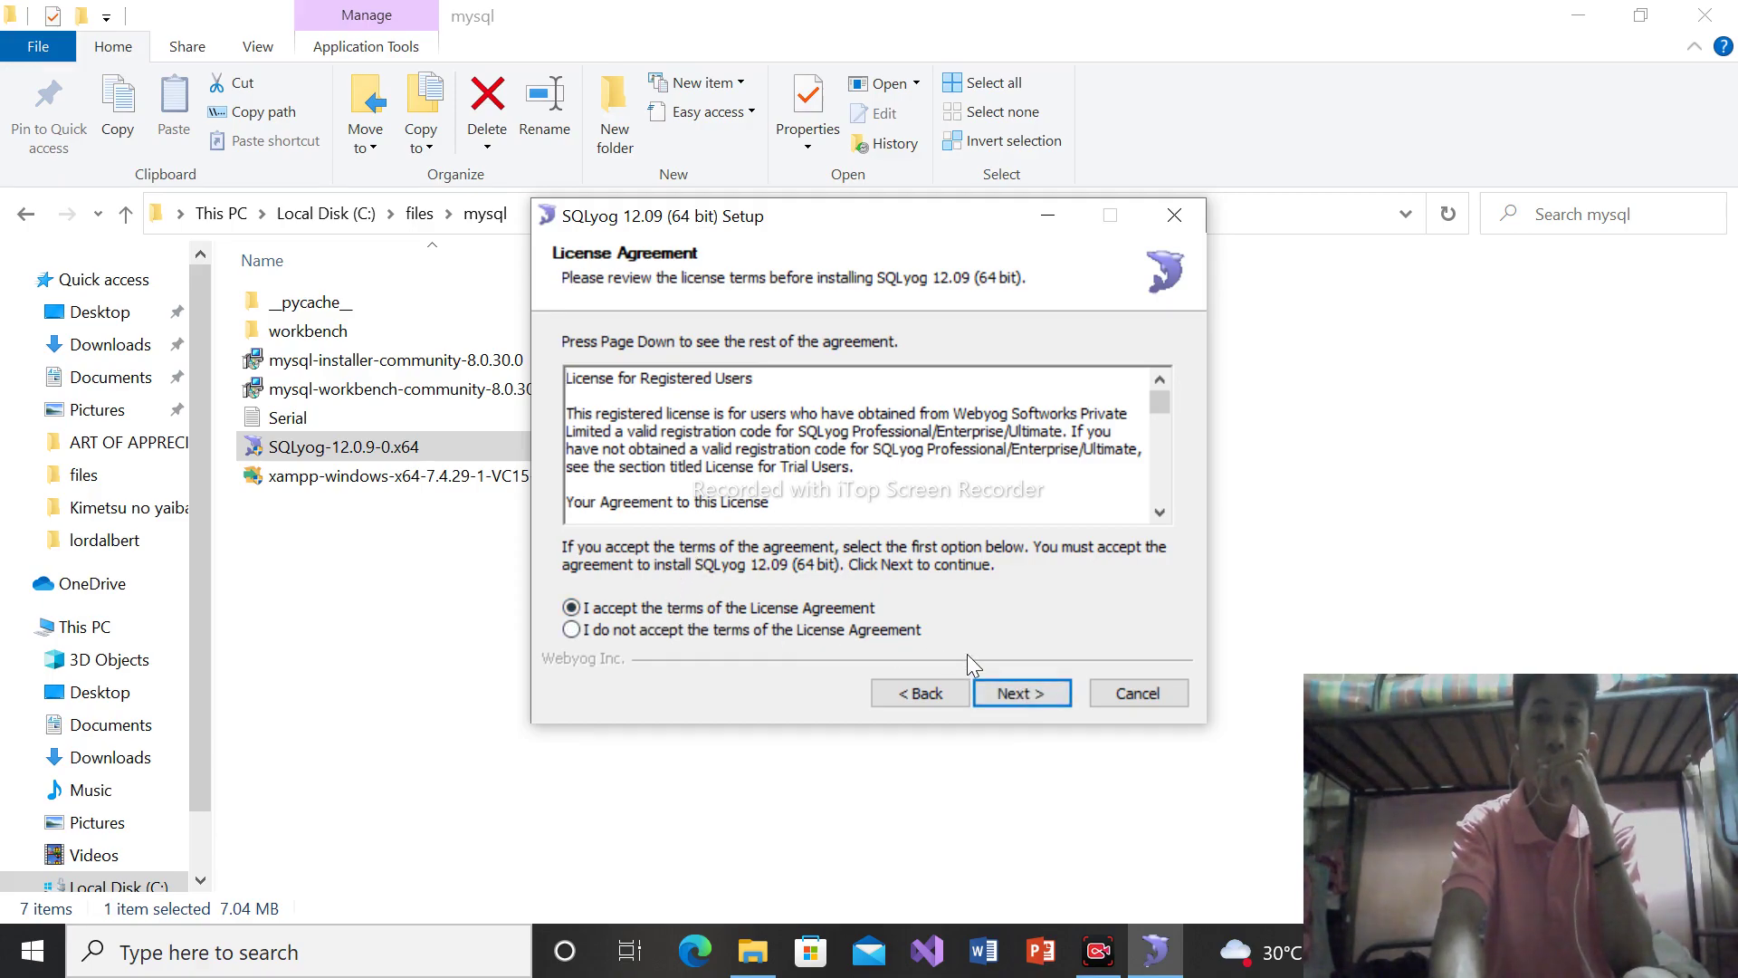
pyautogui.click(1017, 696)
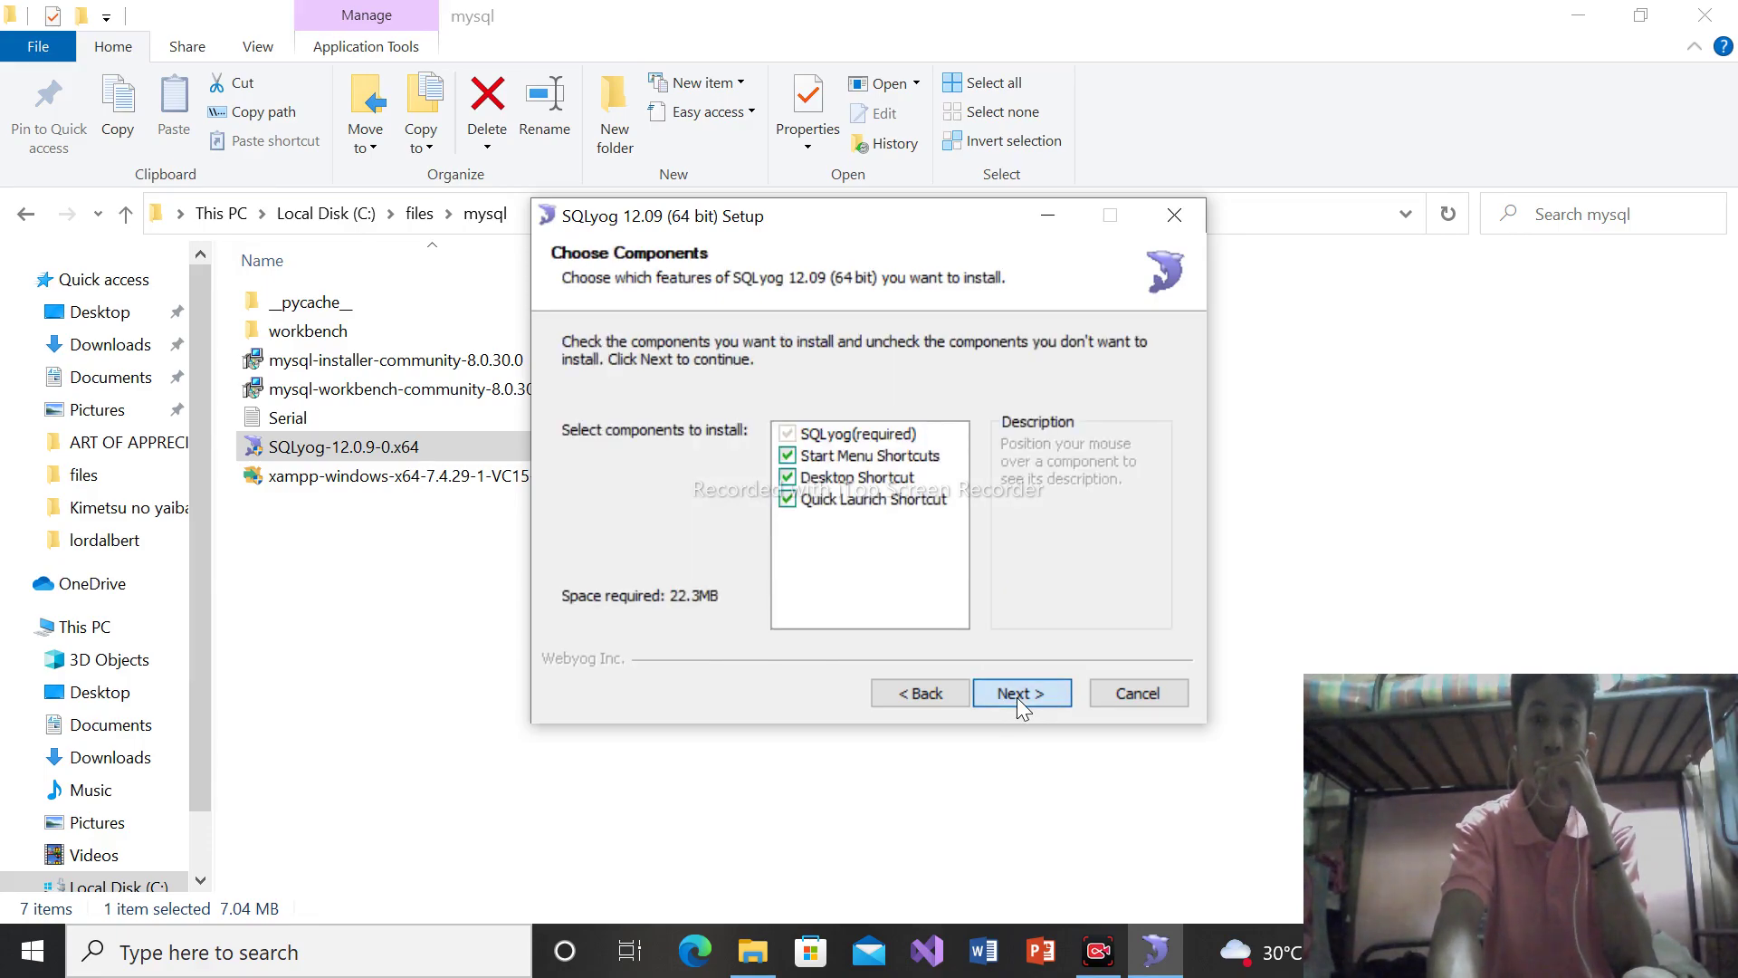
pyautogui.click(1018, 697)
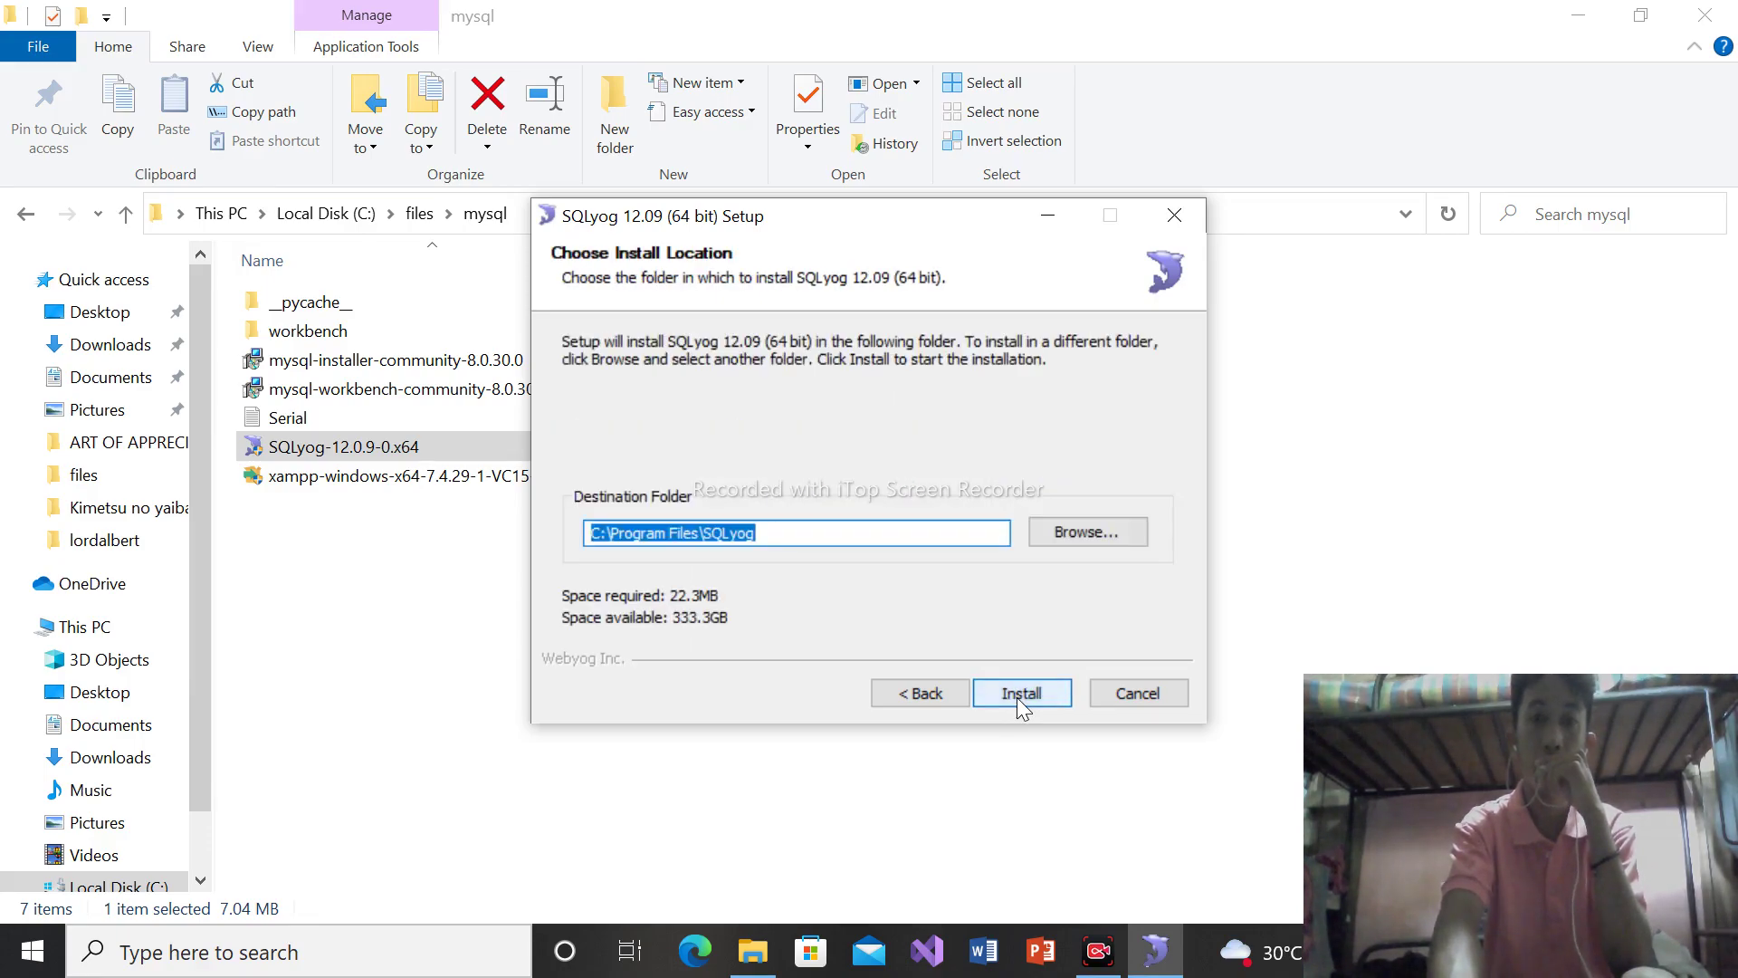
pyautogui.click(1017, 697)
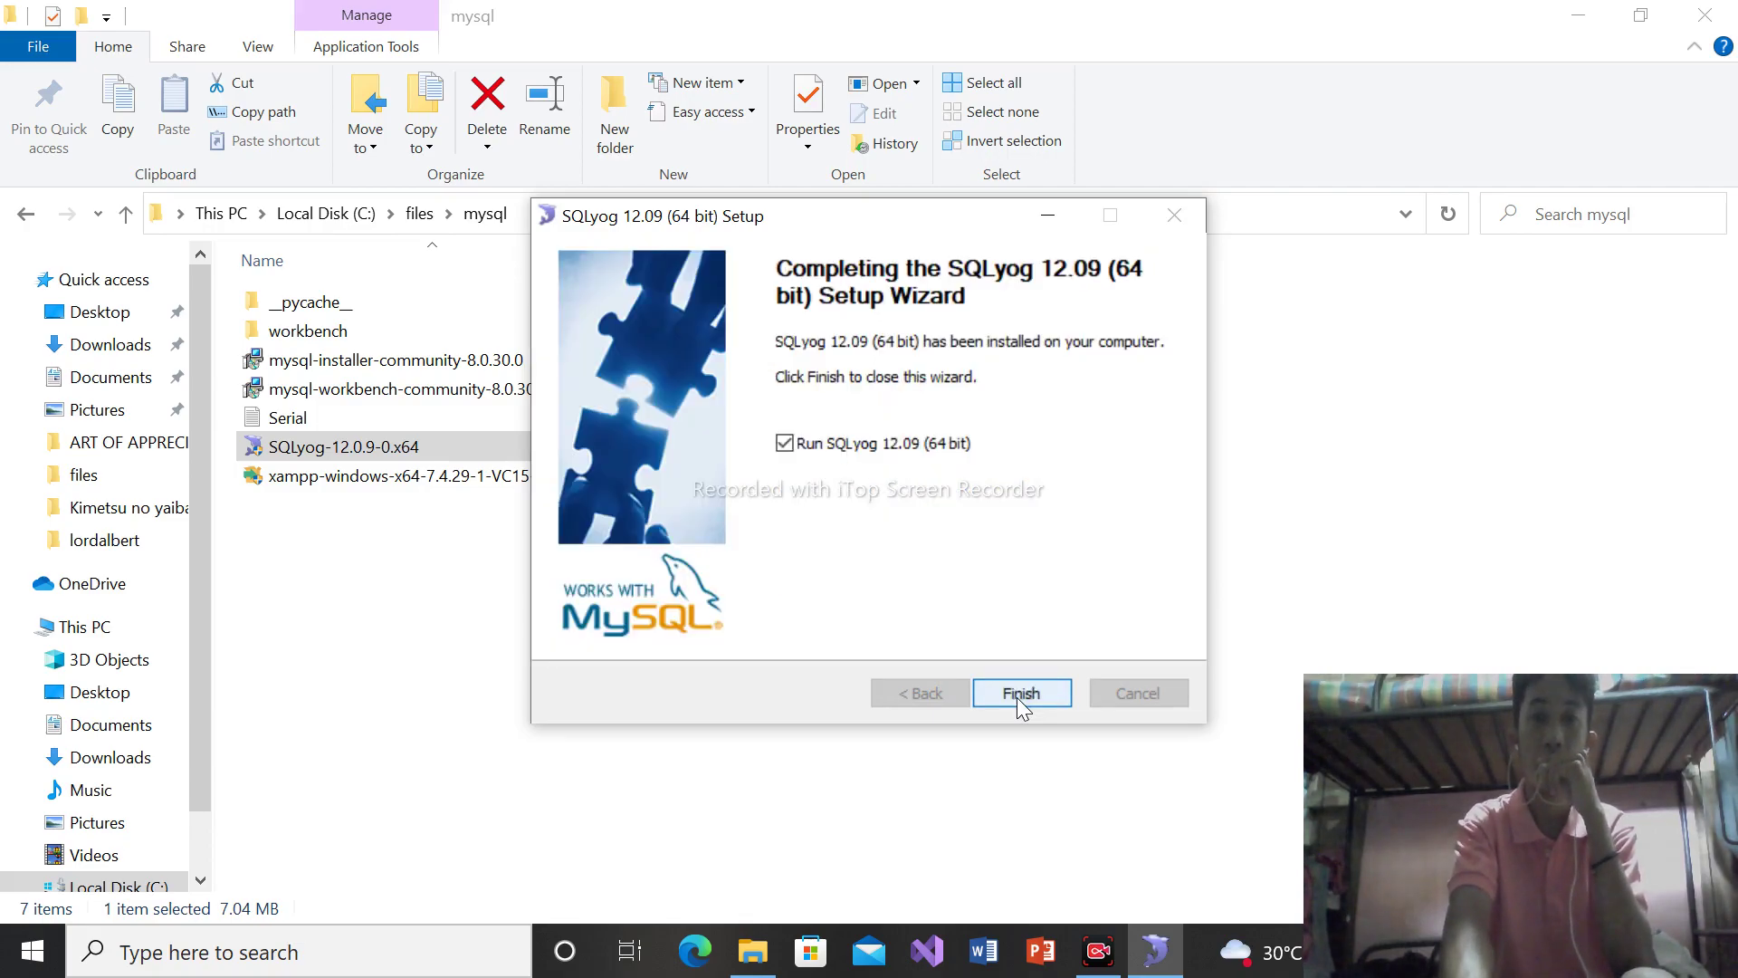
pyautogui.click(1018, 697)
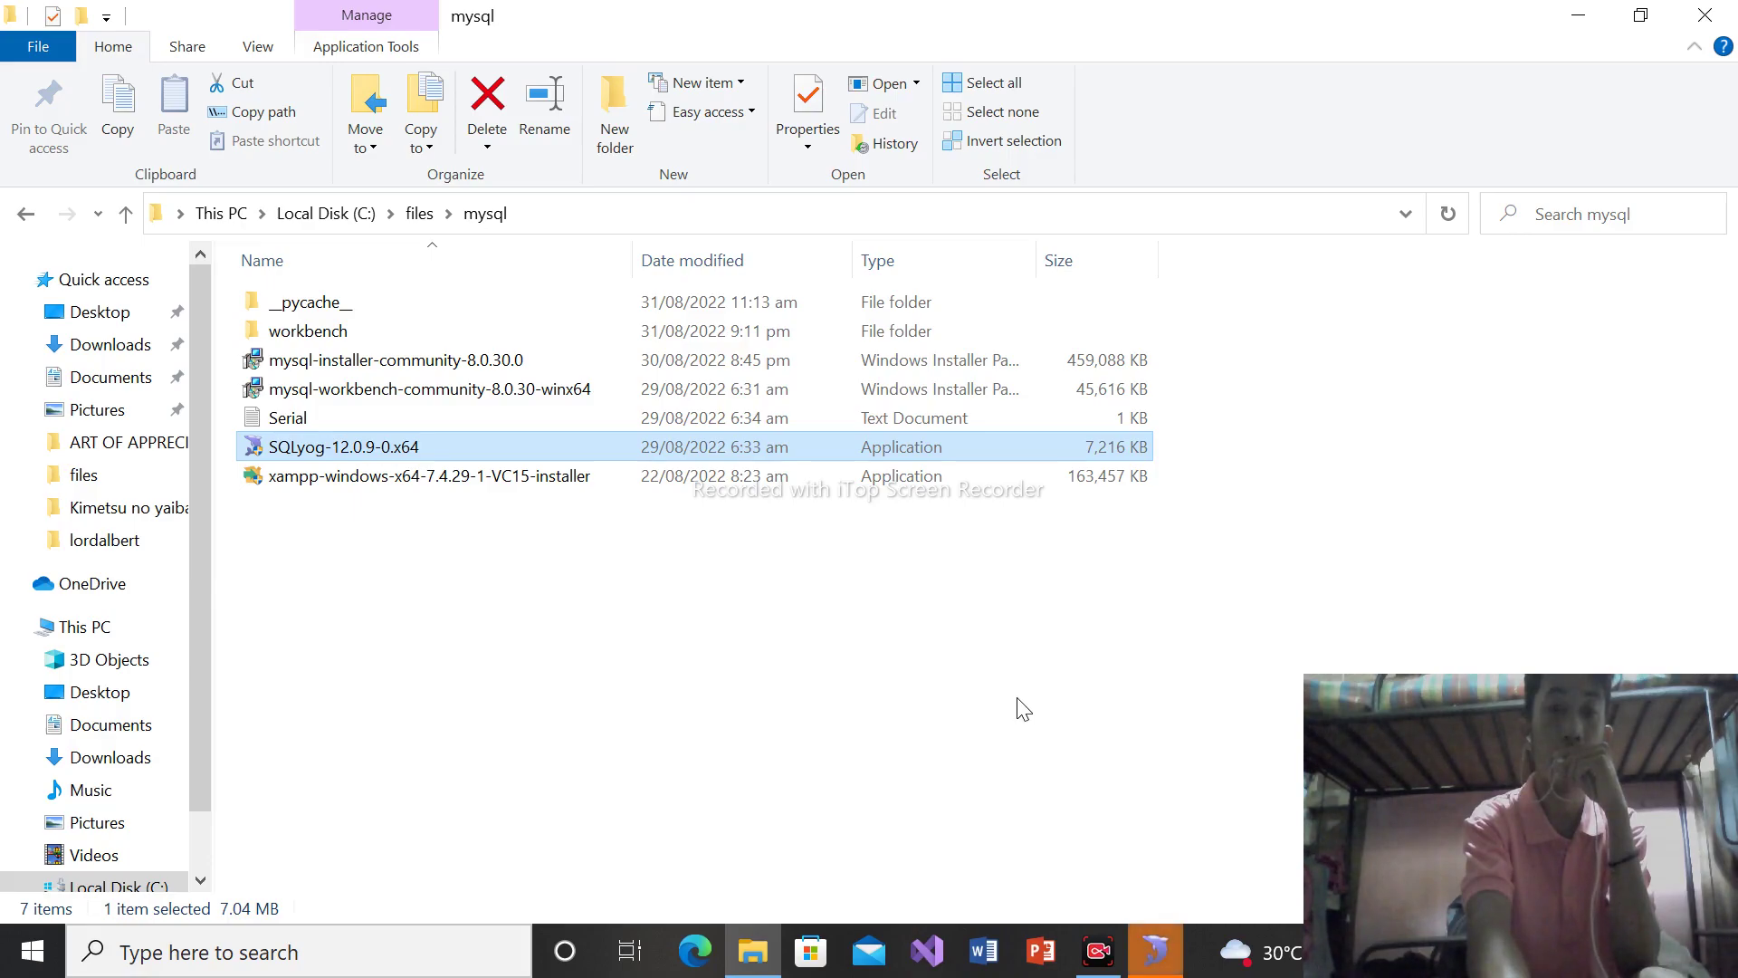
# Launch SQLyog from the Start menu and bring its window to the front
pyautogui.press('super')
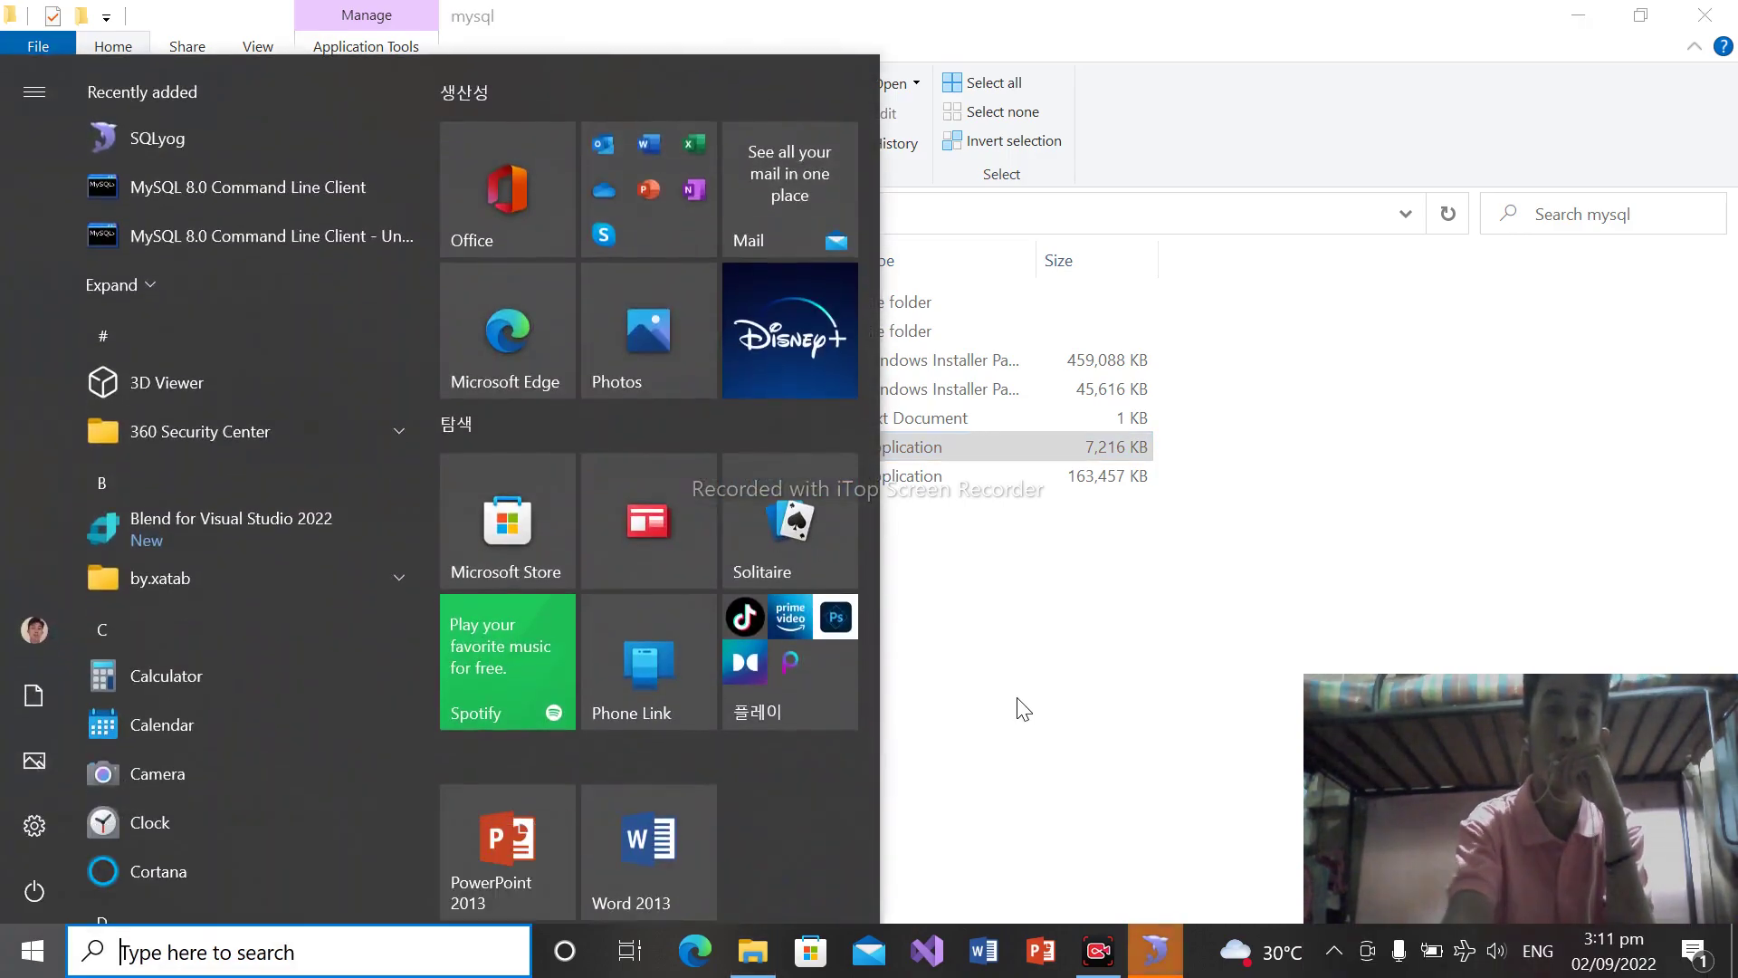
pyautogui.click(306, 122)
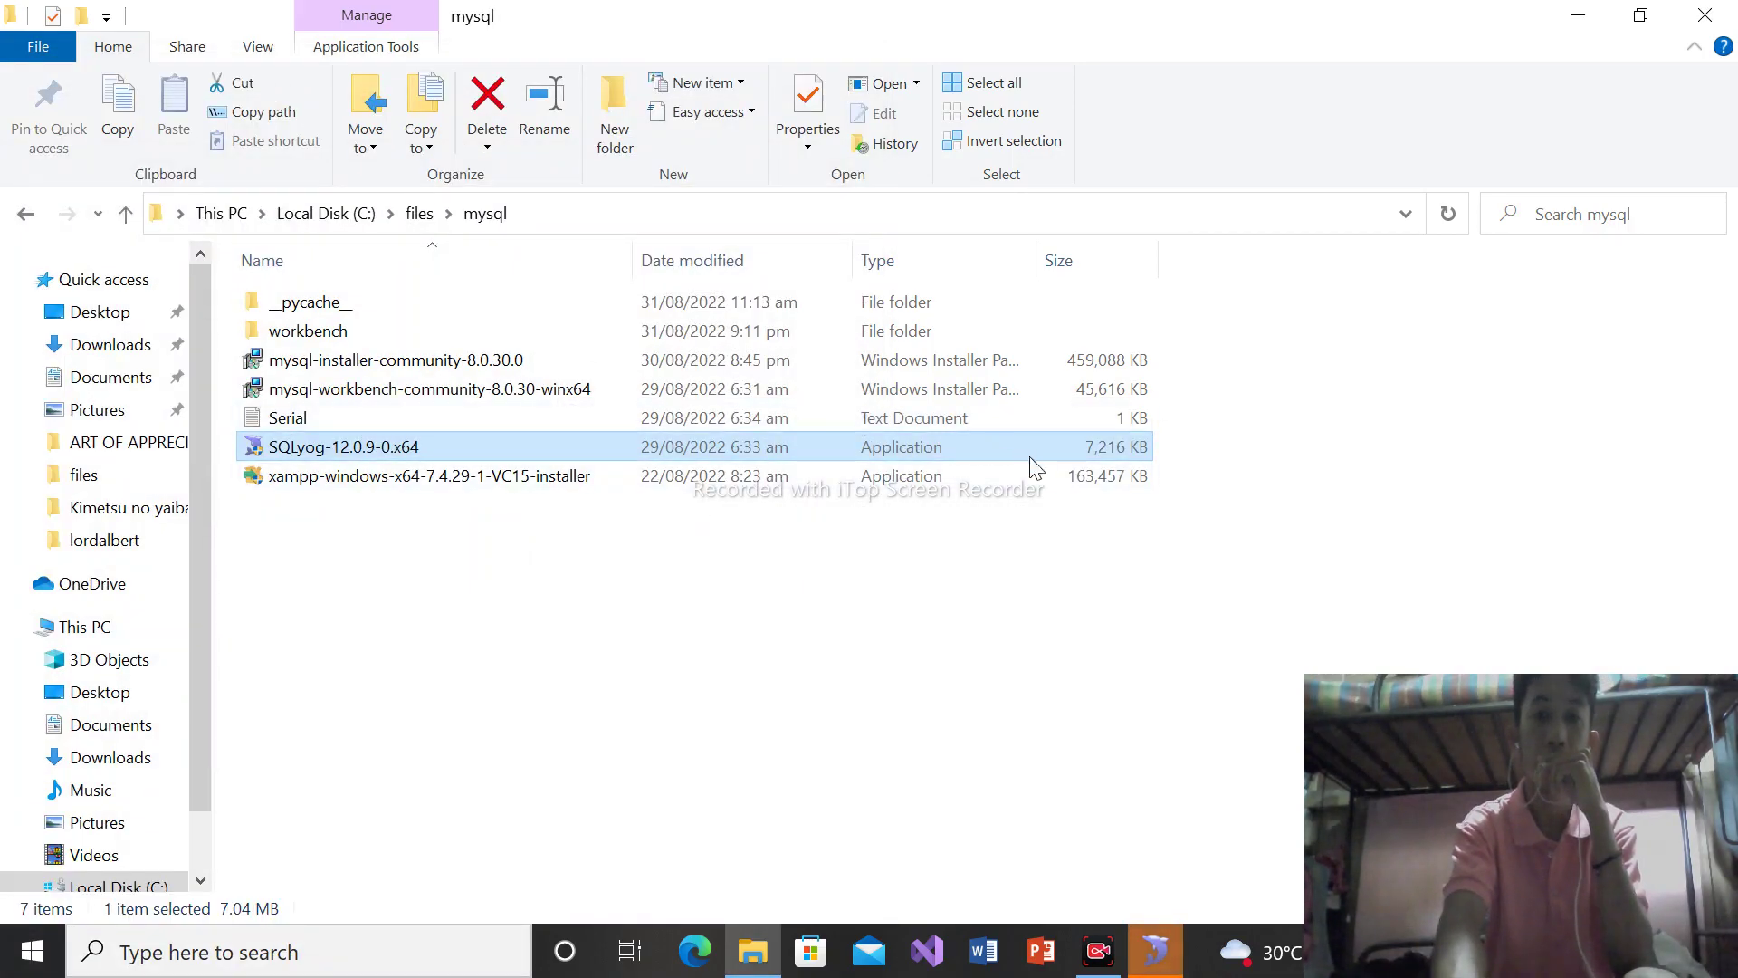
pyautogui.click(1151, 953)
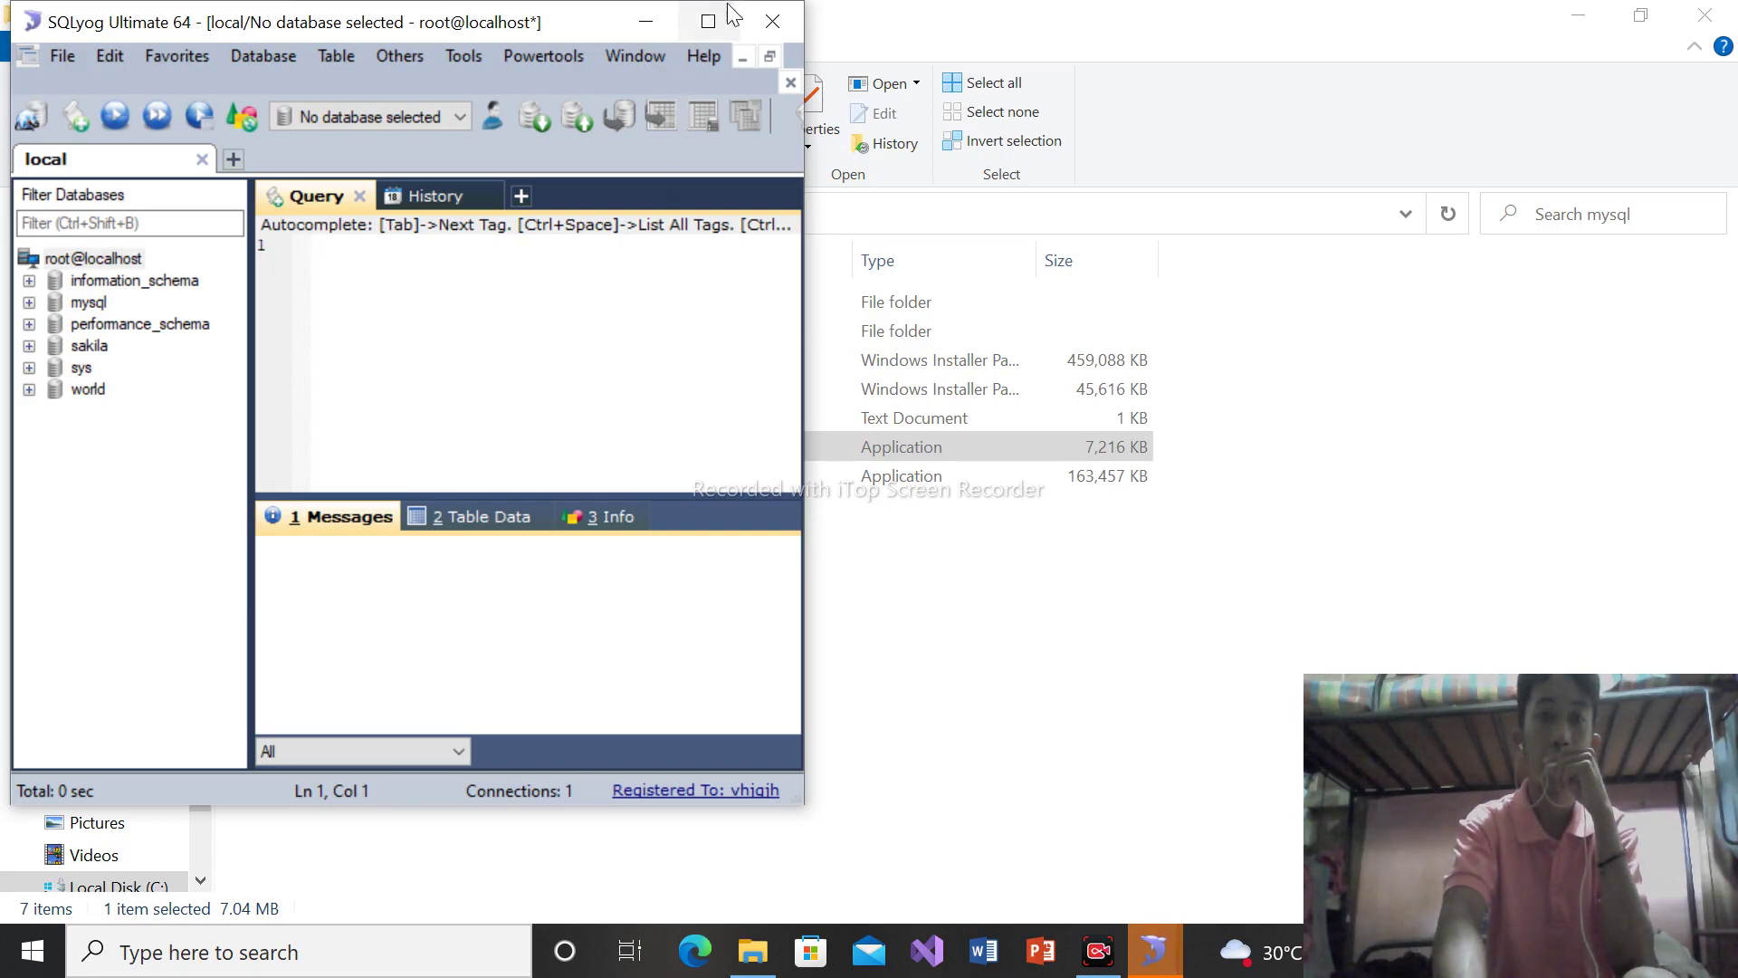
# Close the mysql folder, cancel the Save As dialog, trim the query, and exit SQLyog unsaved
pyautogui.click(768, 22)
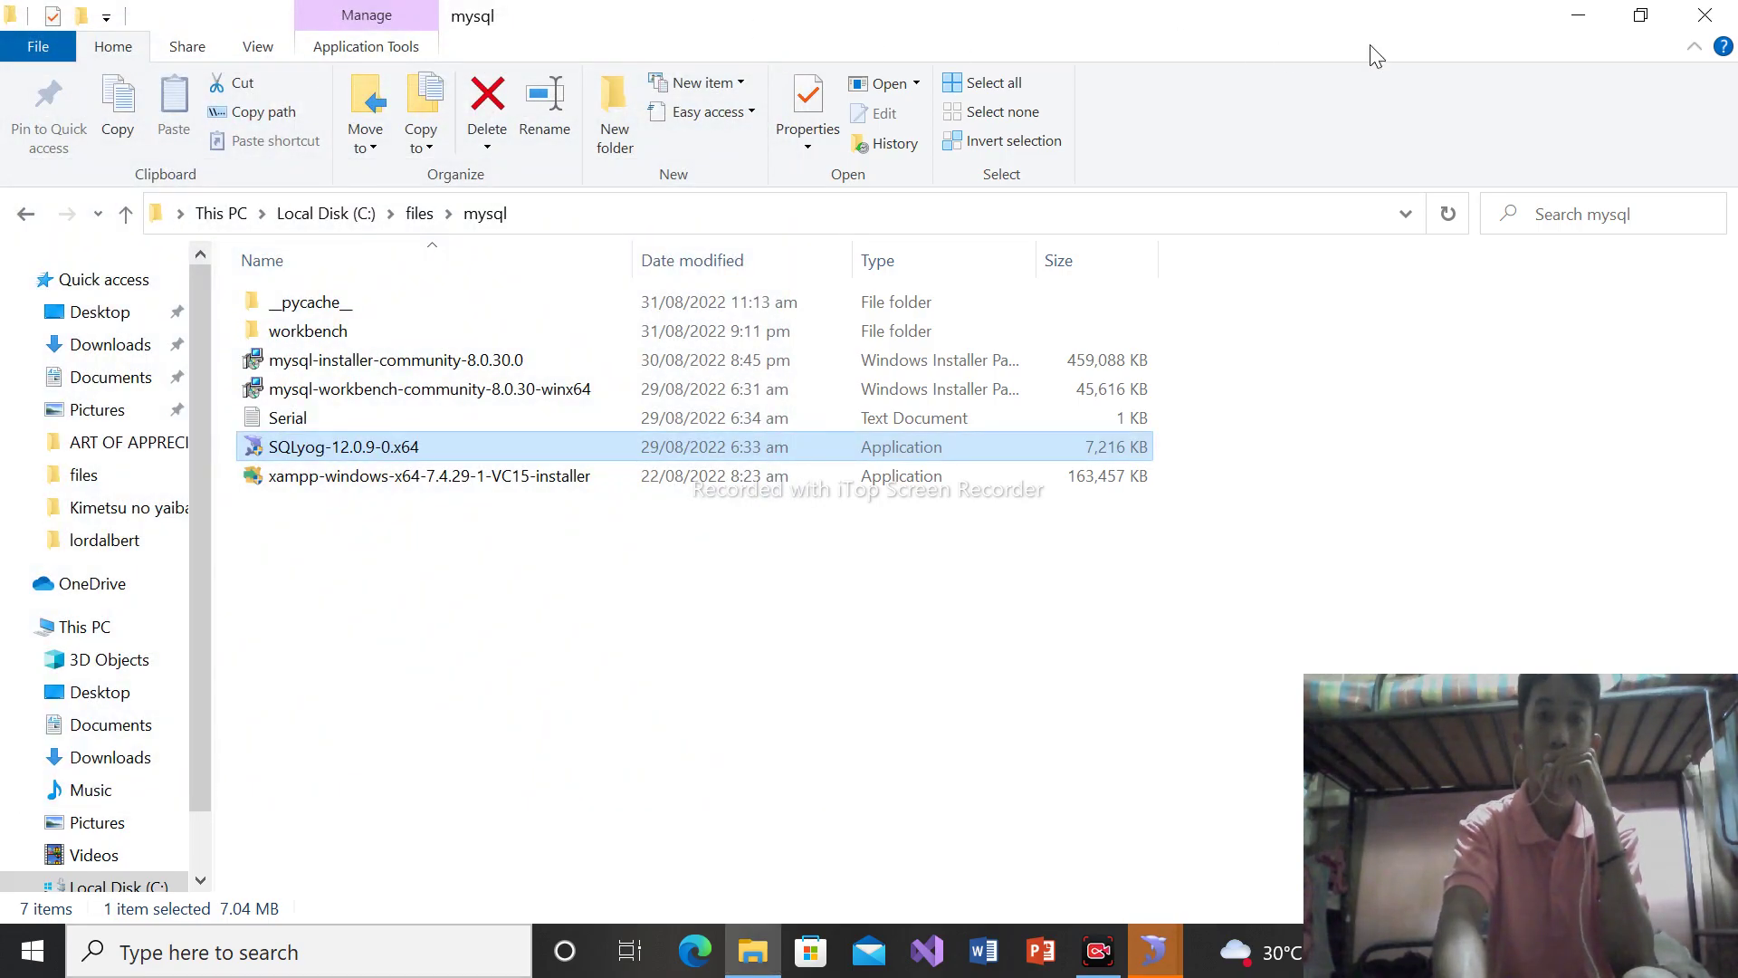
pyautogui.click(1725, 23)
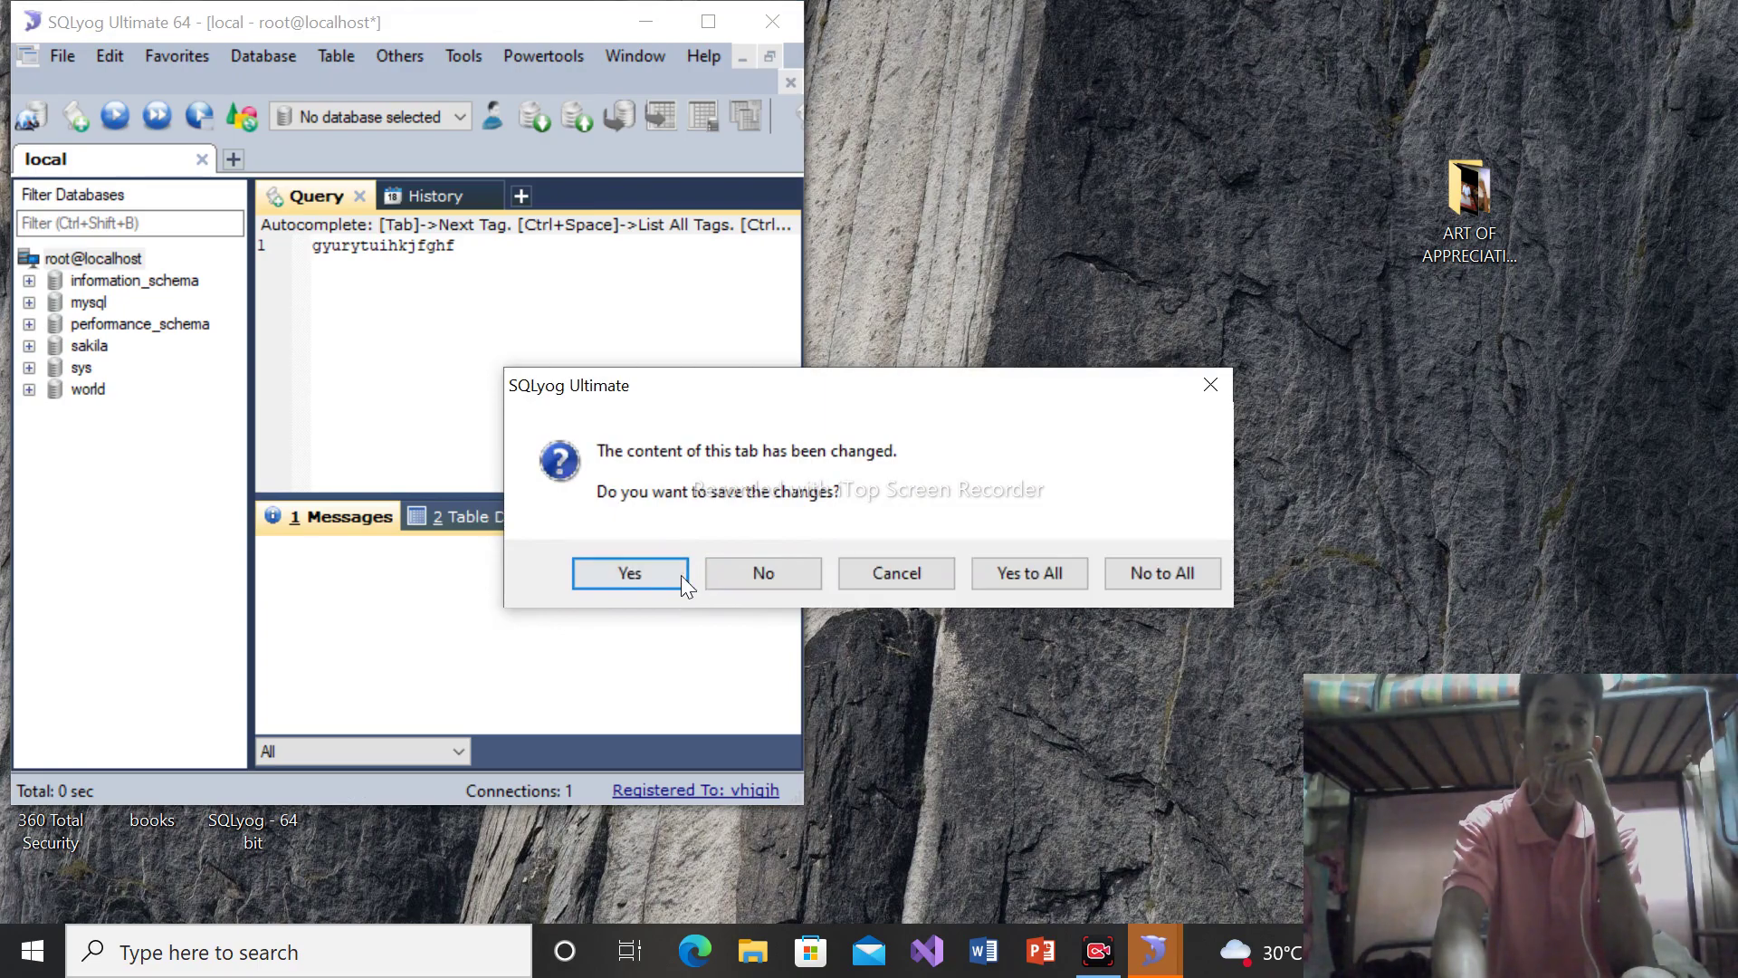
pyautogui.click(657, 573)
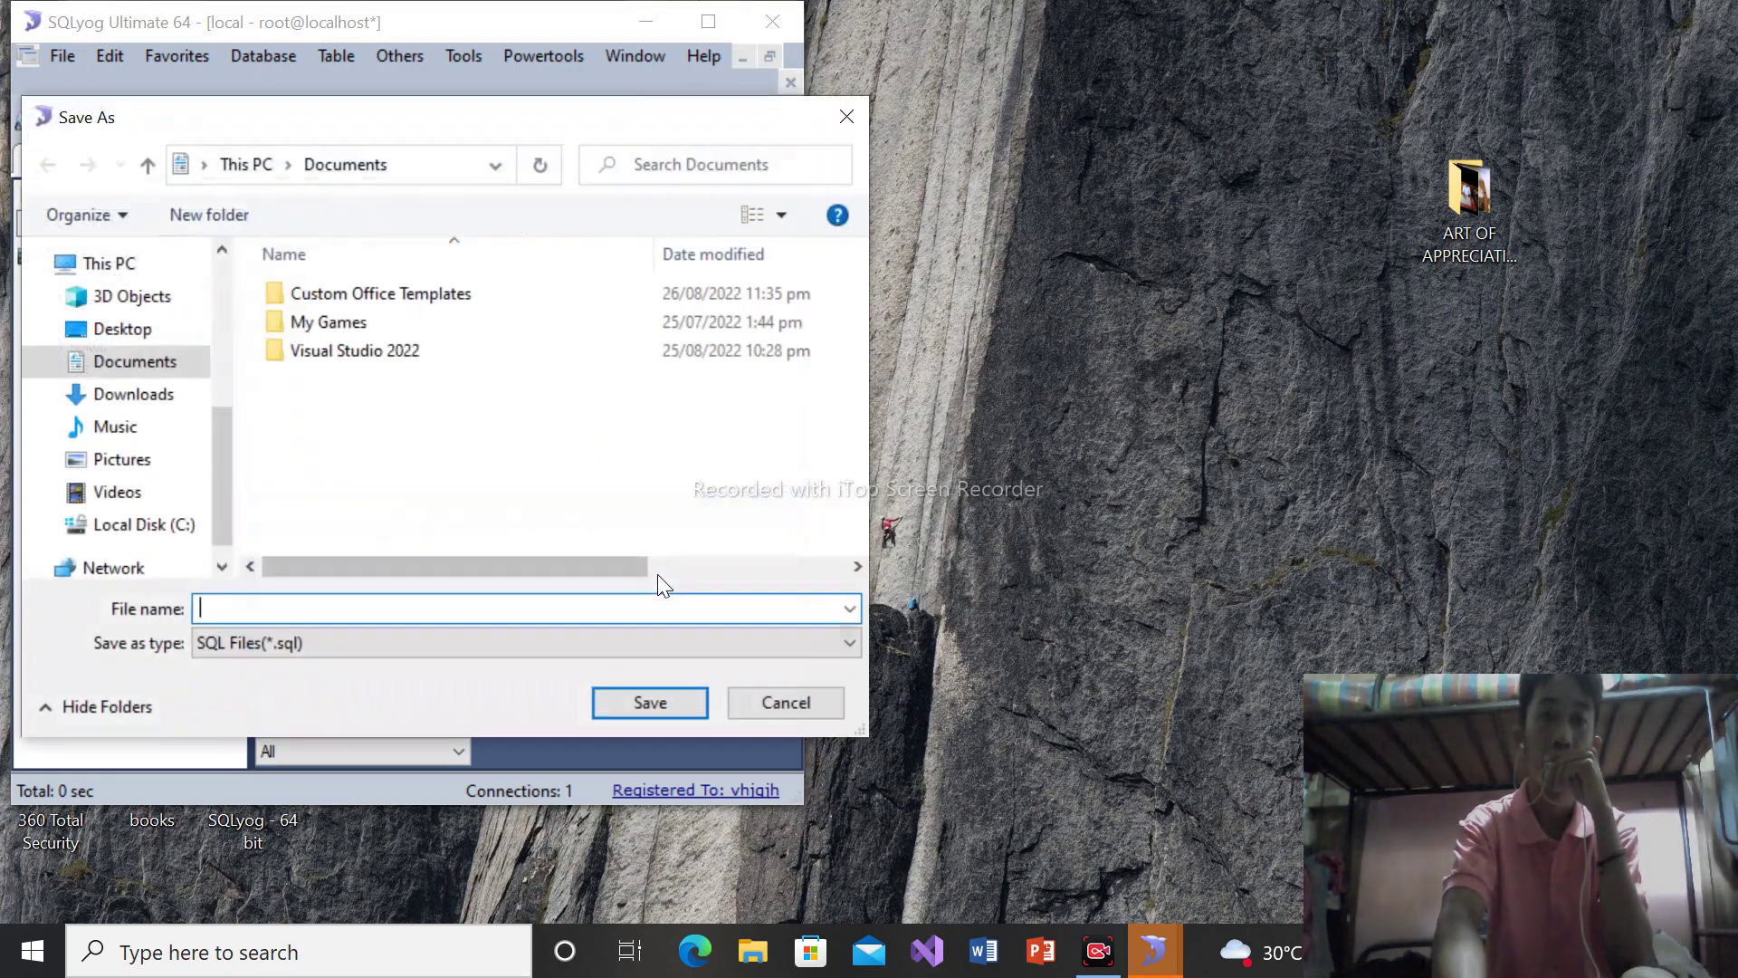
pyautogui.click(757, 714)
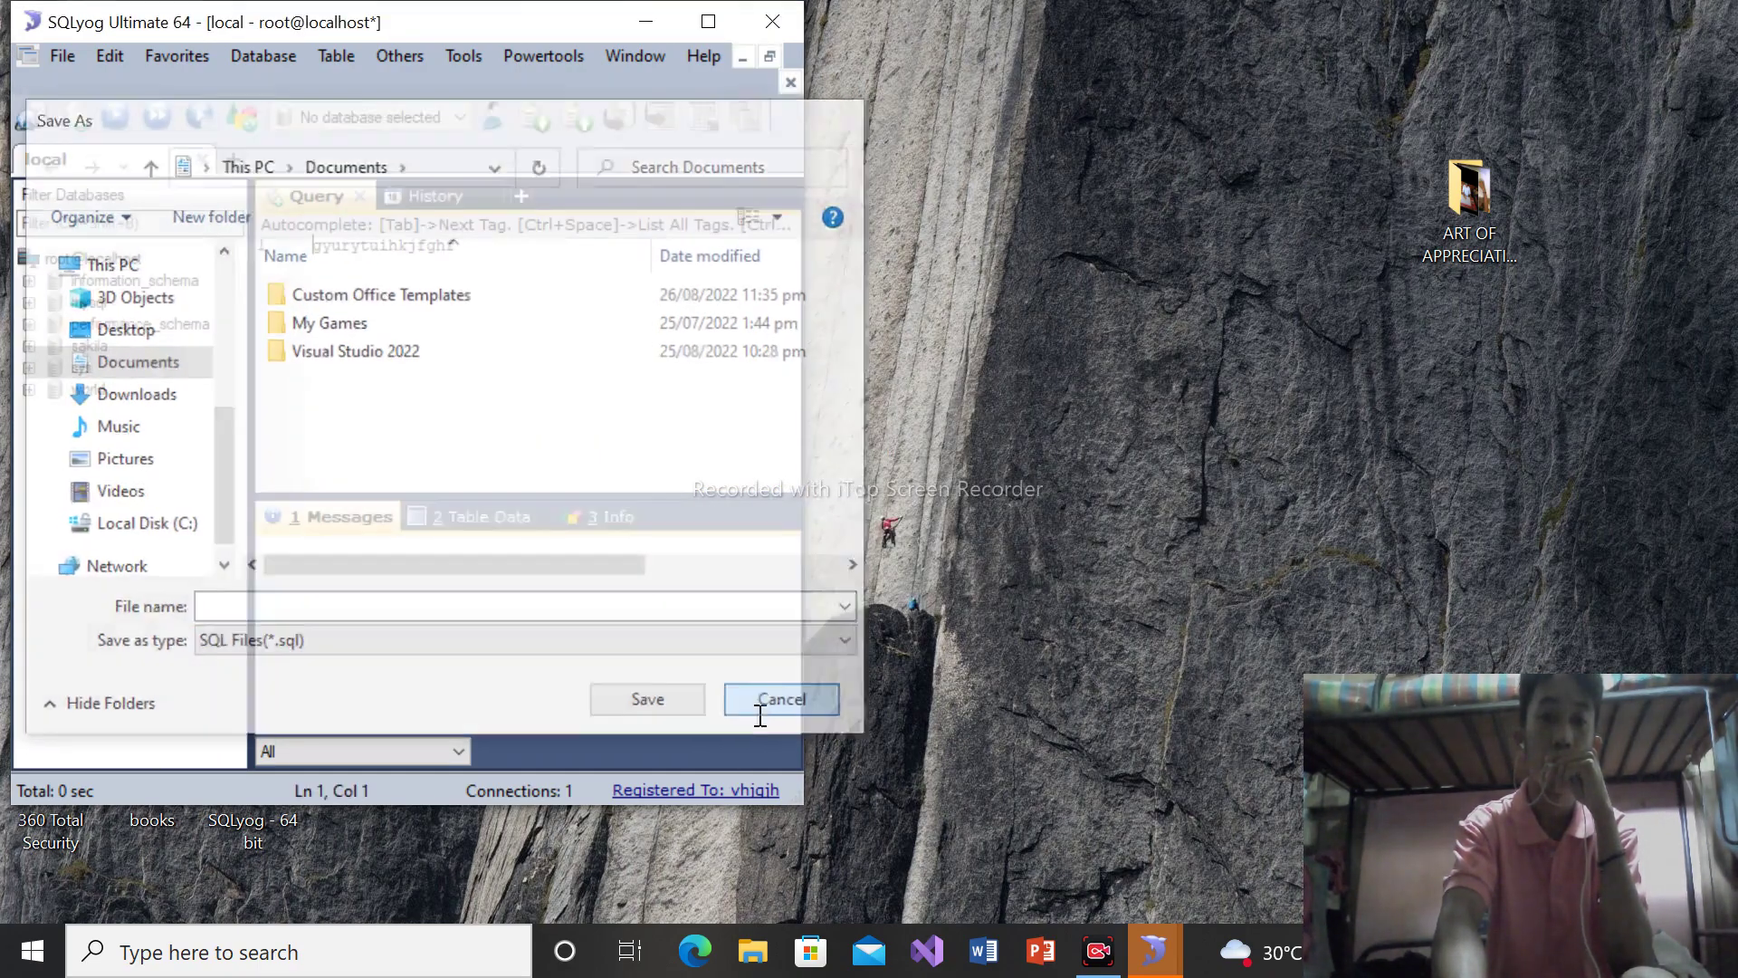
pyautogui.click(615, 248)
pyautogui.press('BackSpace')
pyautogui.press('BackSpace')
pyautogui.press('BackSpace')
pyautogui.press('BackSpace')
pyautogui.press('BackSpace')
pyautogui.press('BackSpace')
pyautogui.press('BackSpace')
pyautogui.press('BackSpace')
pyautogui.press('BackSpace')
pyautogui.press('BackSpace')
pyautogui.press('BackSpace')
pyautogui.press('BackSpace')
pyautogui.press('BackSpace')
pyautogui.press('BackSpace')
pyautogui.press('BackSpace')
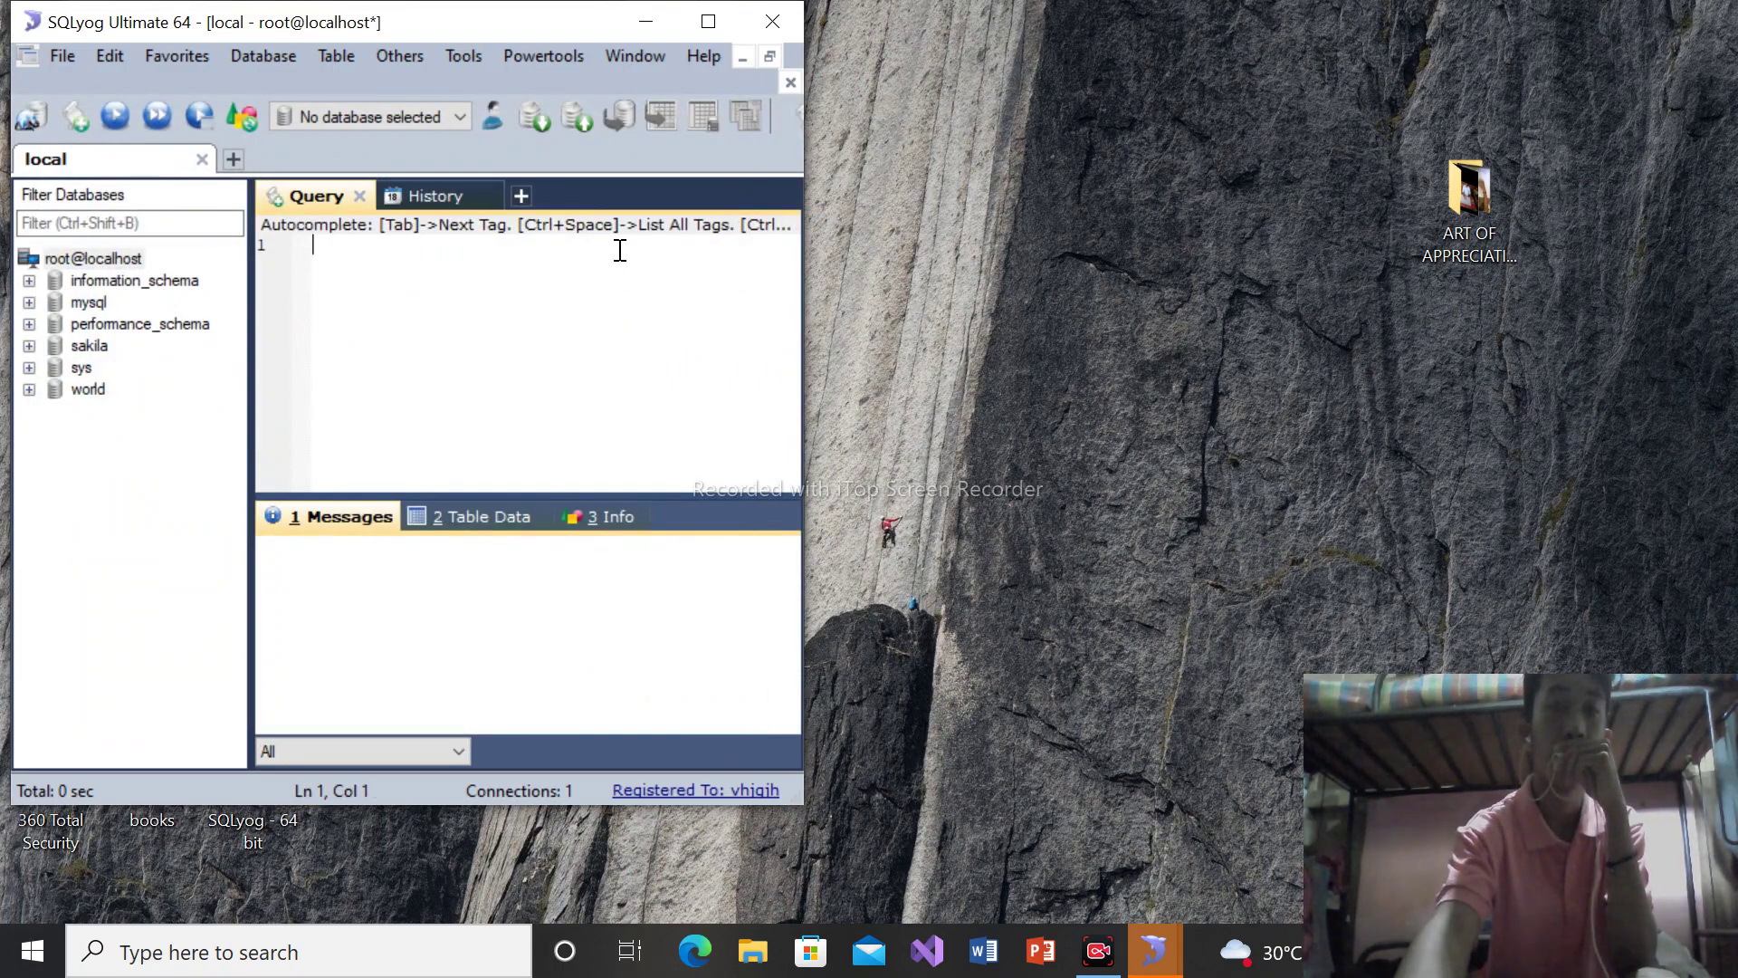
pyautogui.click(791, 22)
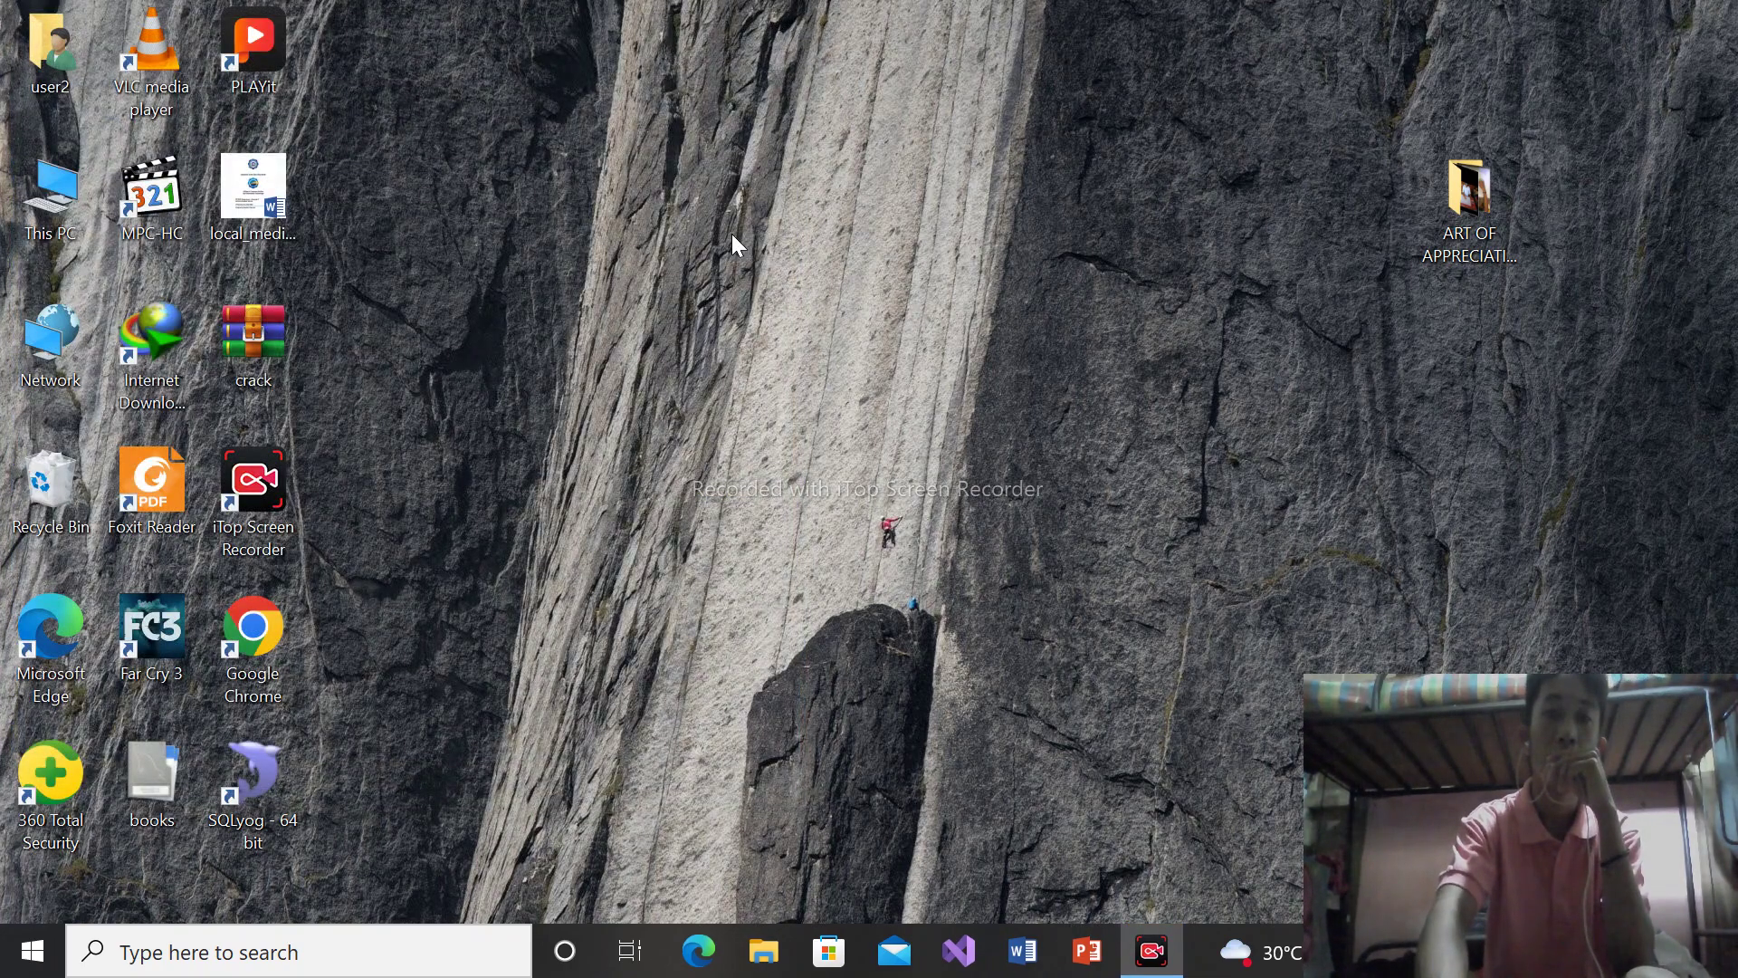
# Refresh the desktop, then open C:\files in File Explorer and select the XAMPP 7.4.29 installer
pyautogui.rightClick(746, 136)
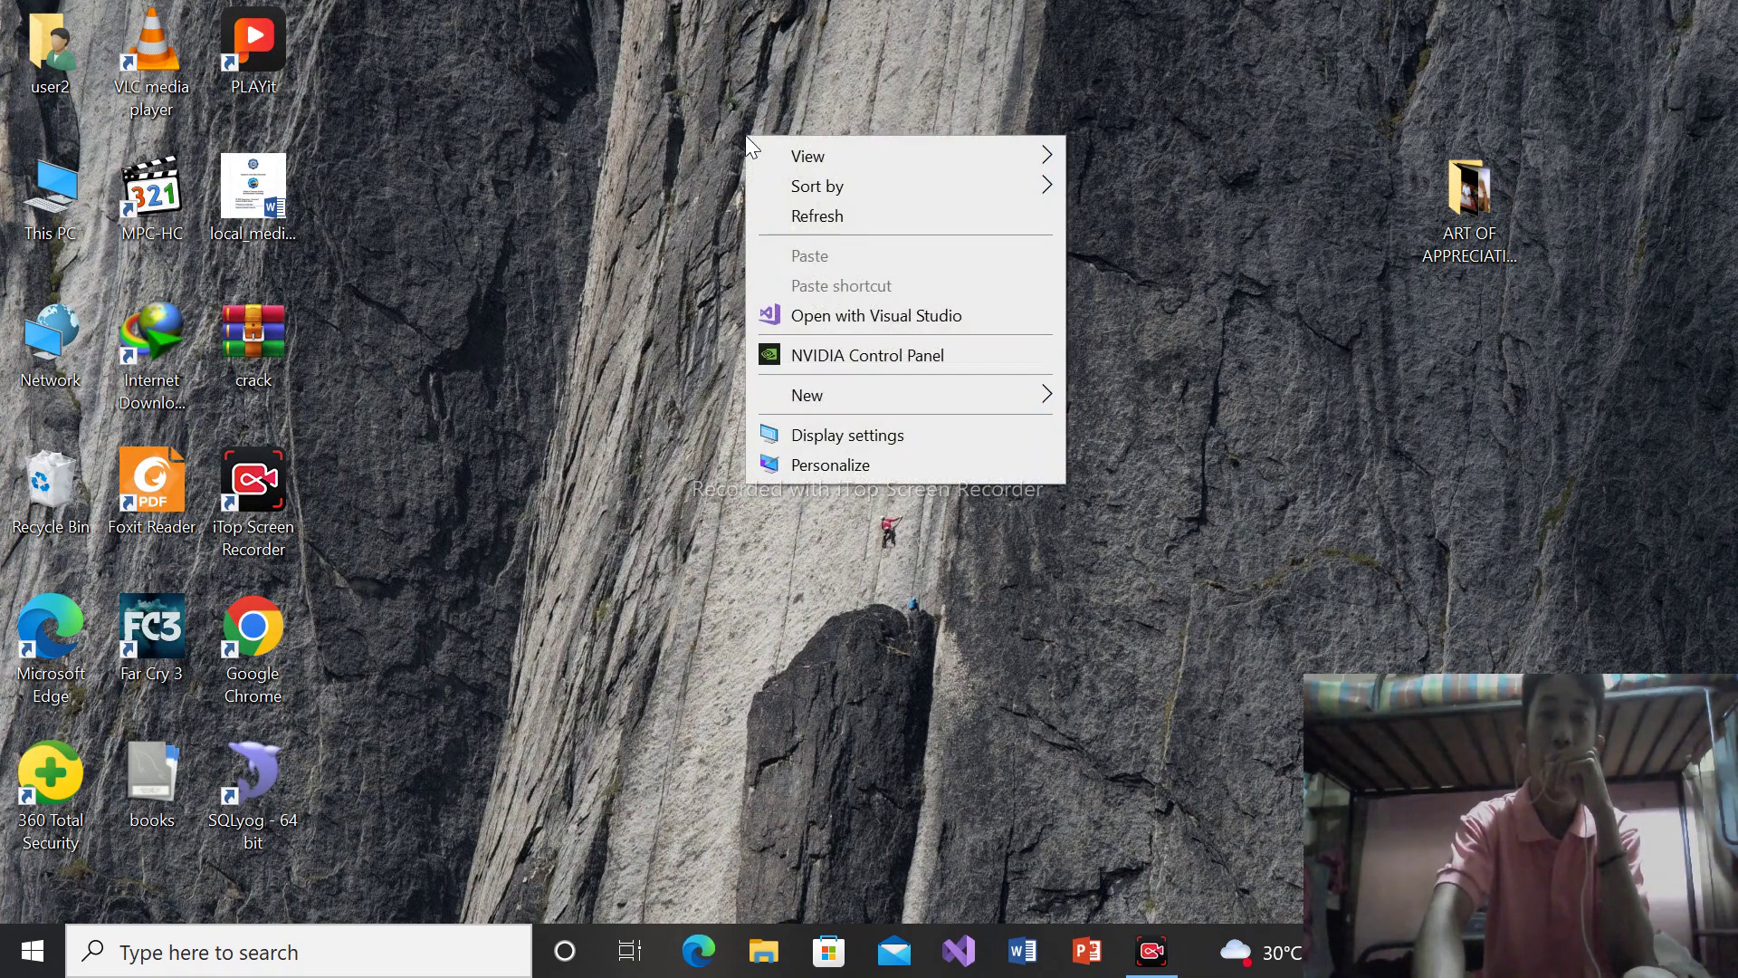
pyautogui.click(849, 215)
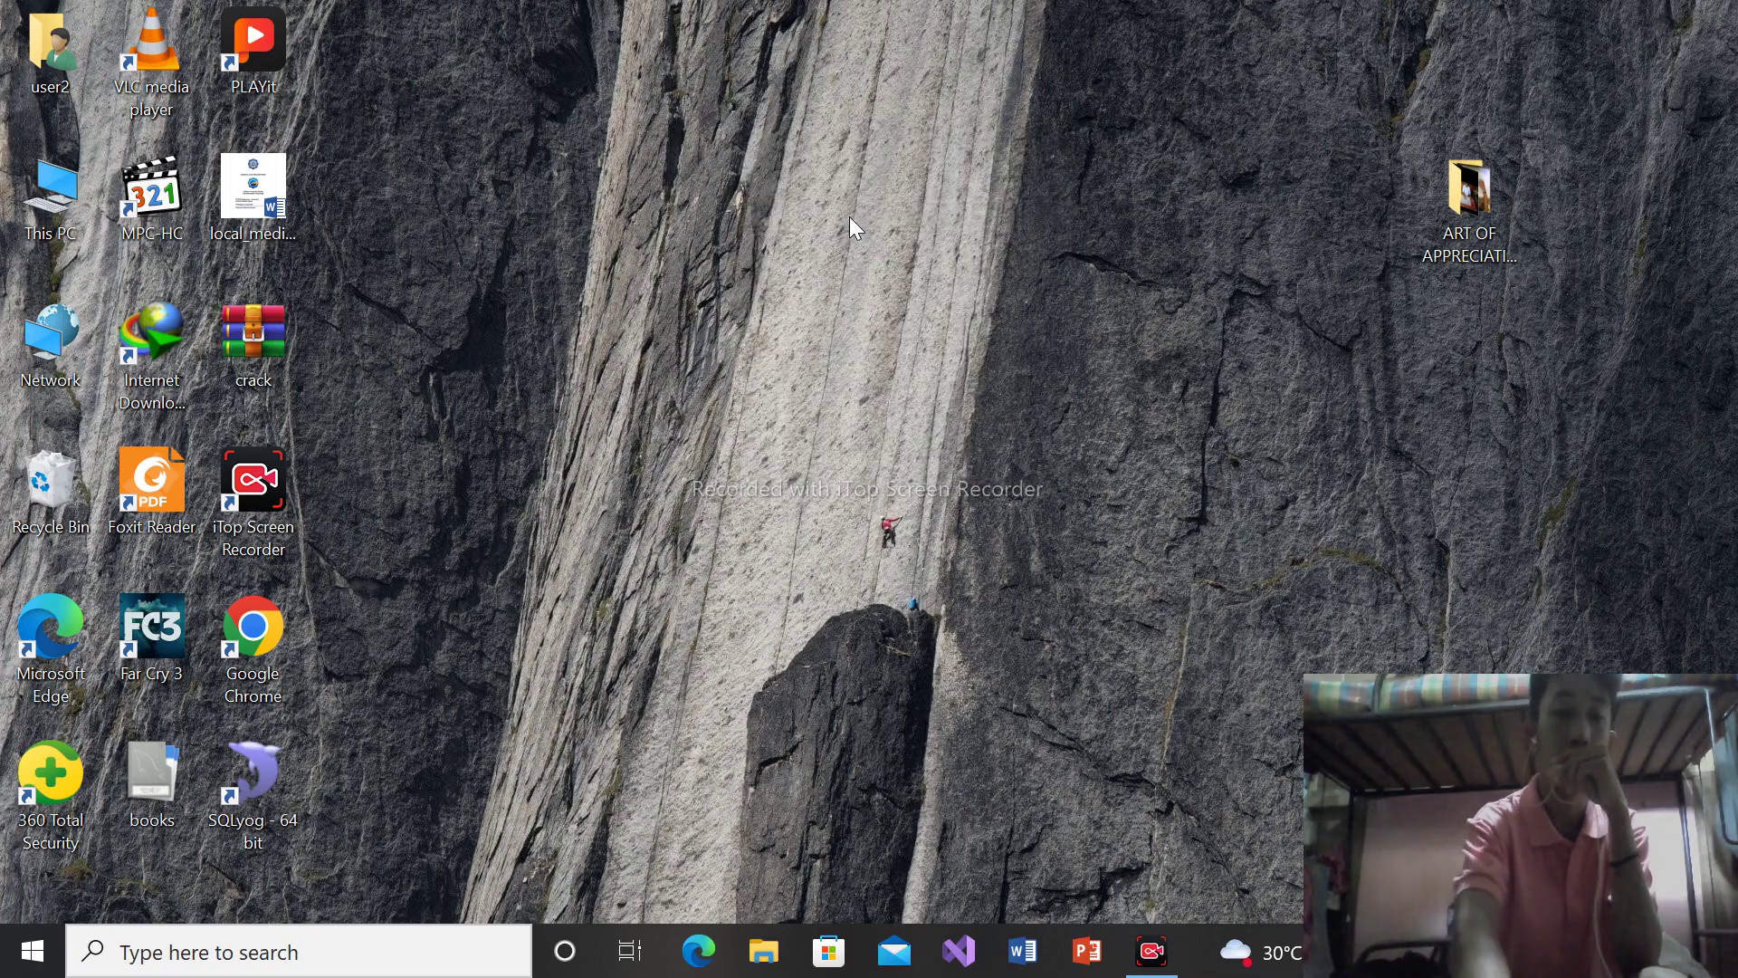
pyautogui.press('super+e')
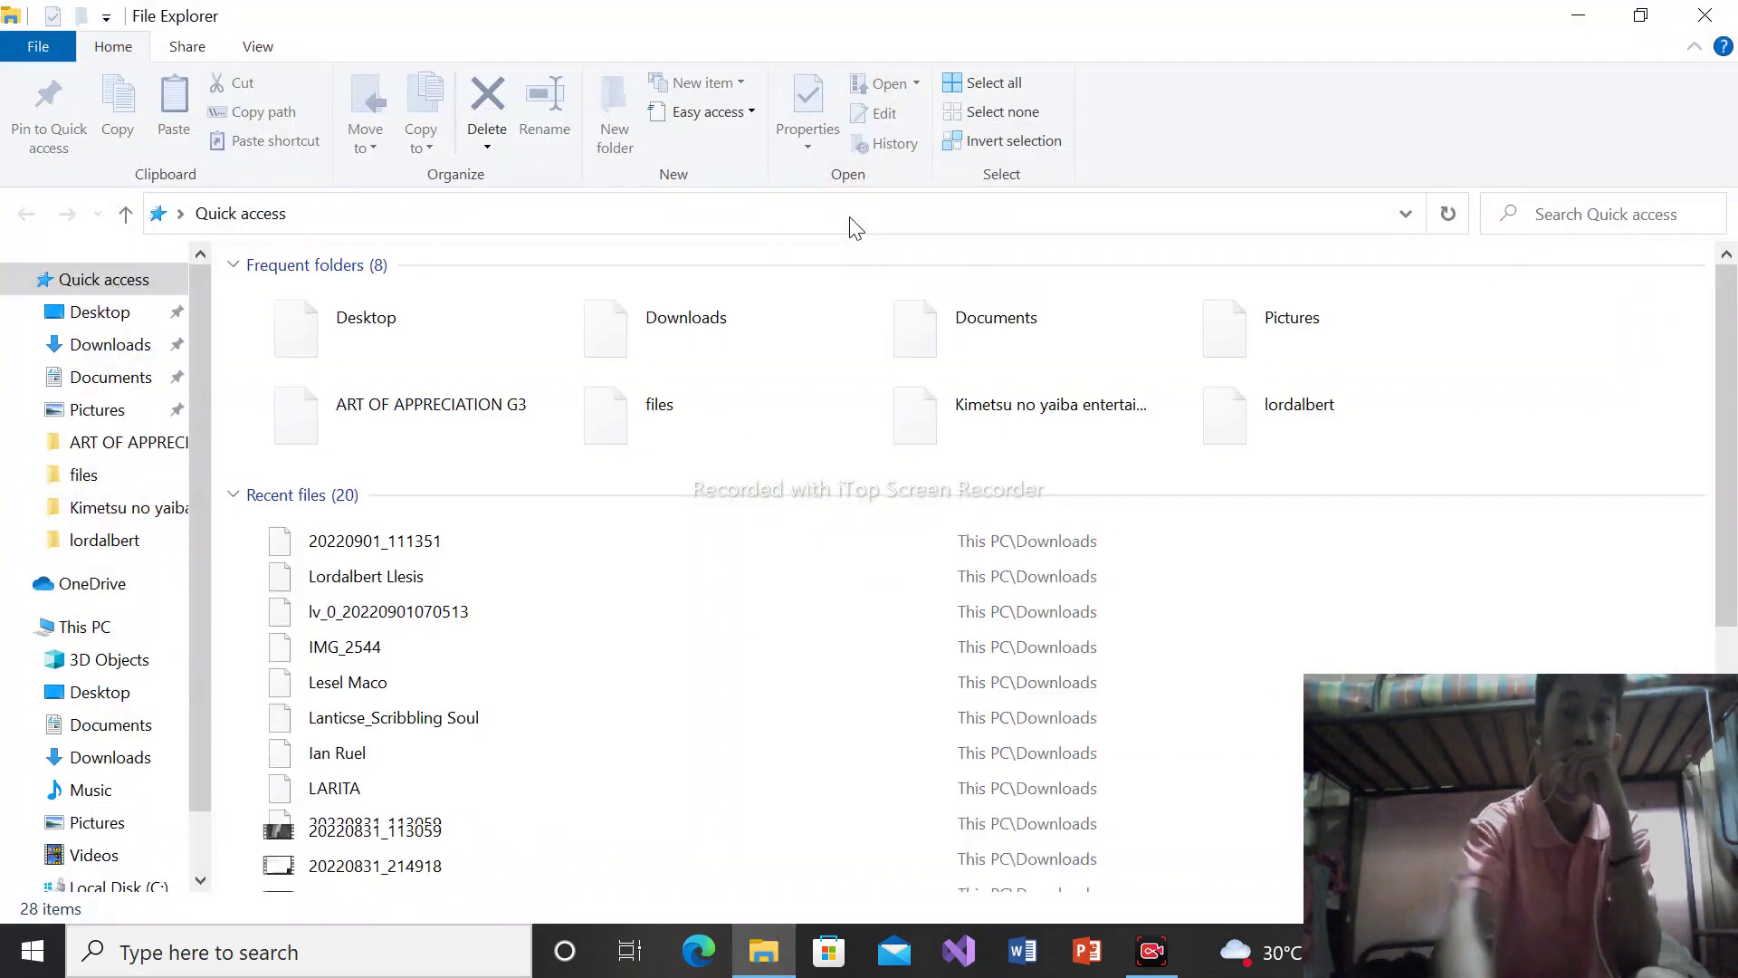
pyautogui.click(118, 884)
pyautogui.doubleClick(369, 331)
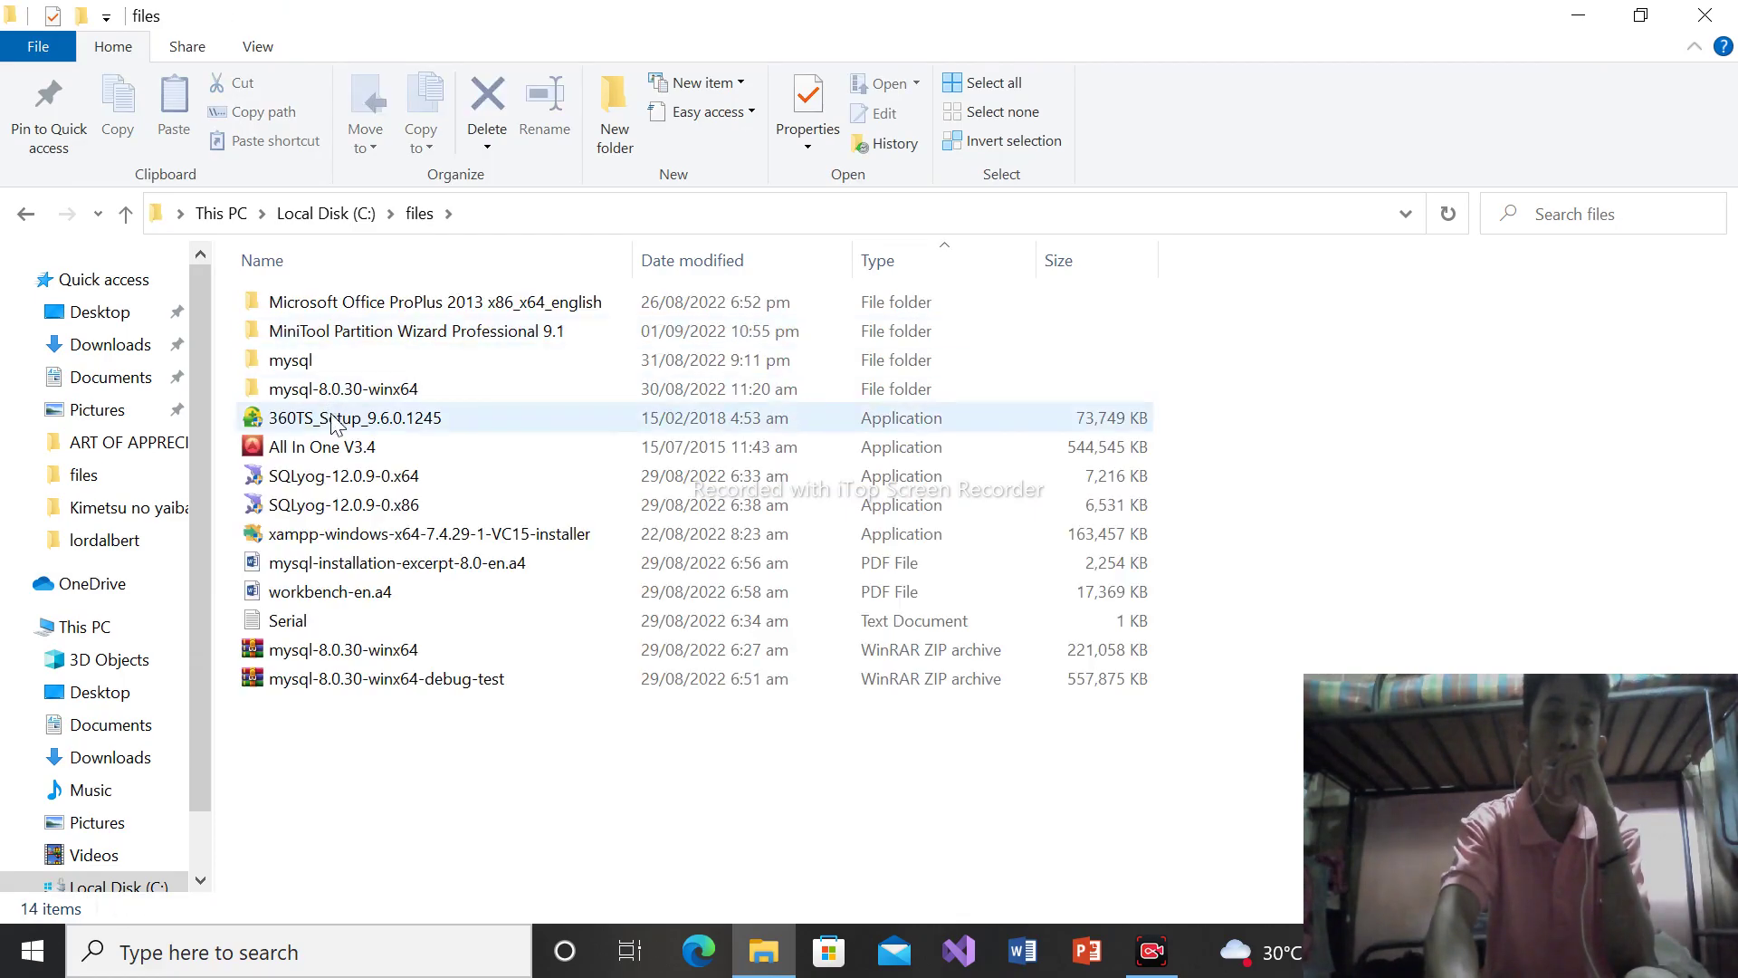
pyautogui.click(389, 539)
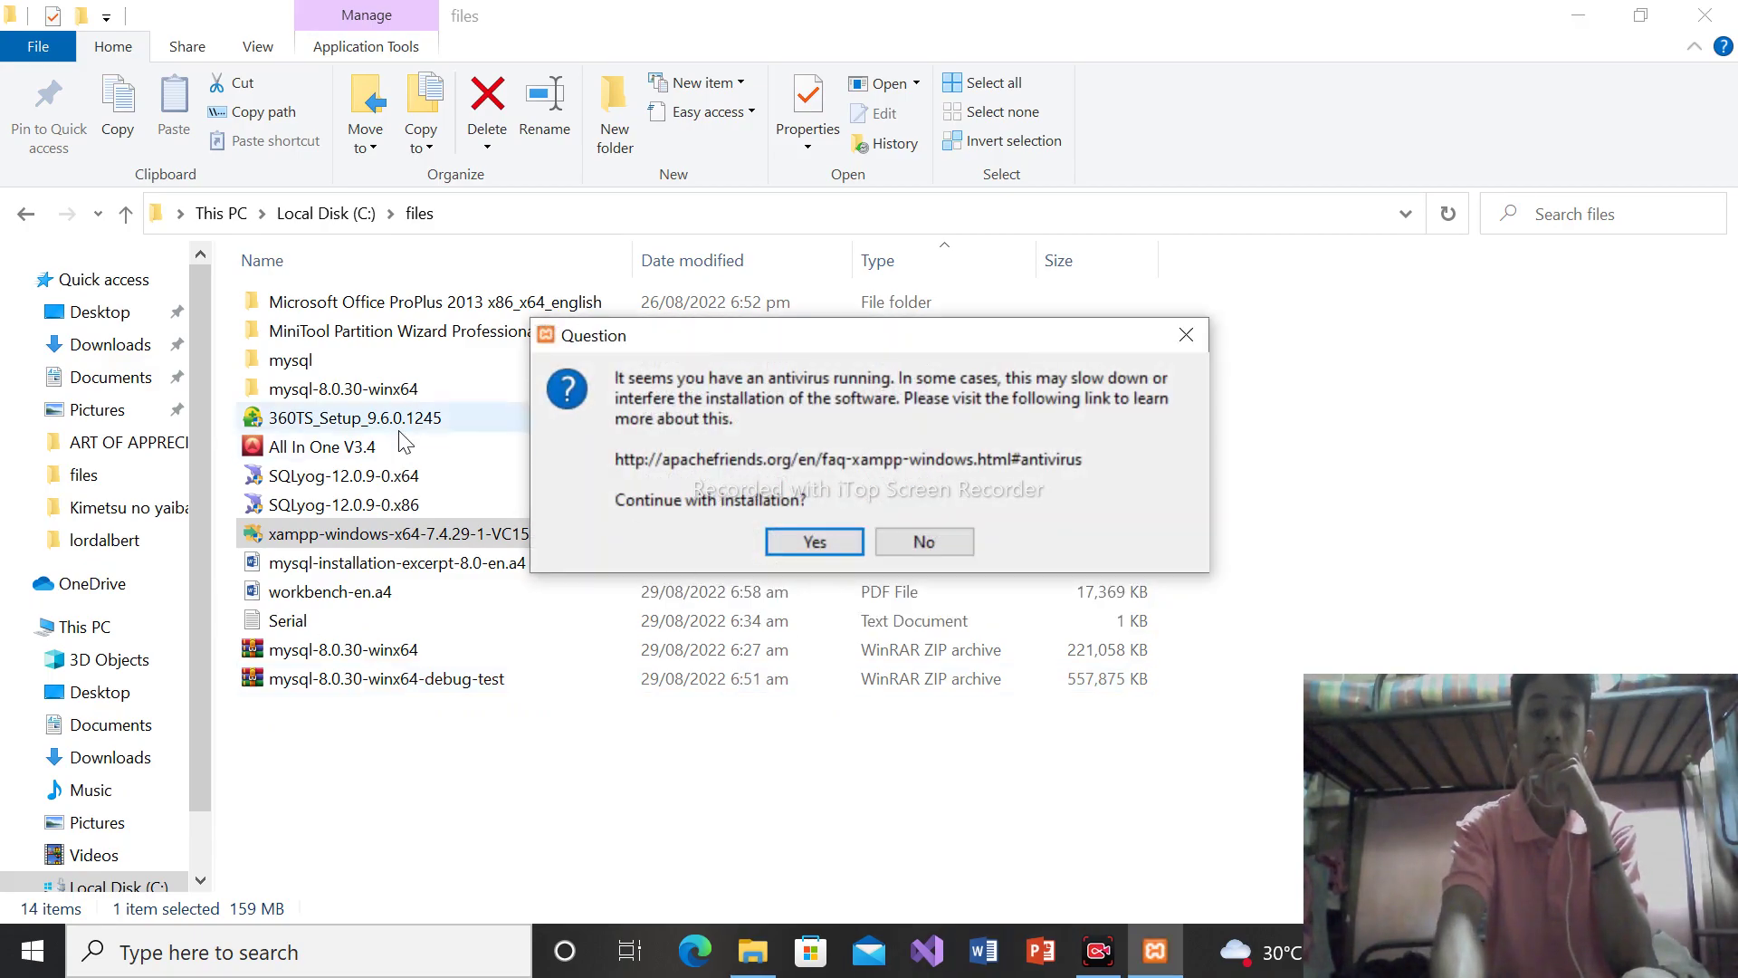
# Acknowledge the antivirus and UAC warnings and proceed to component selection
pyautogui.click(819, 541)
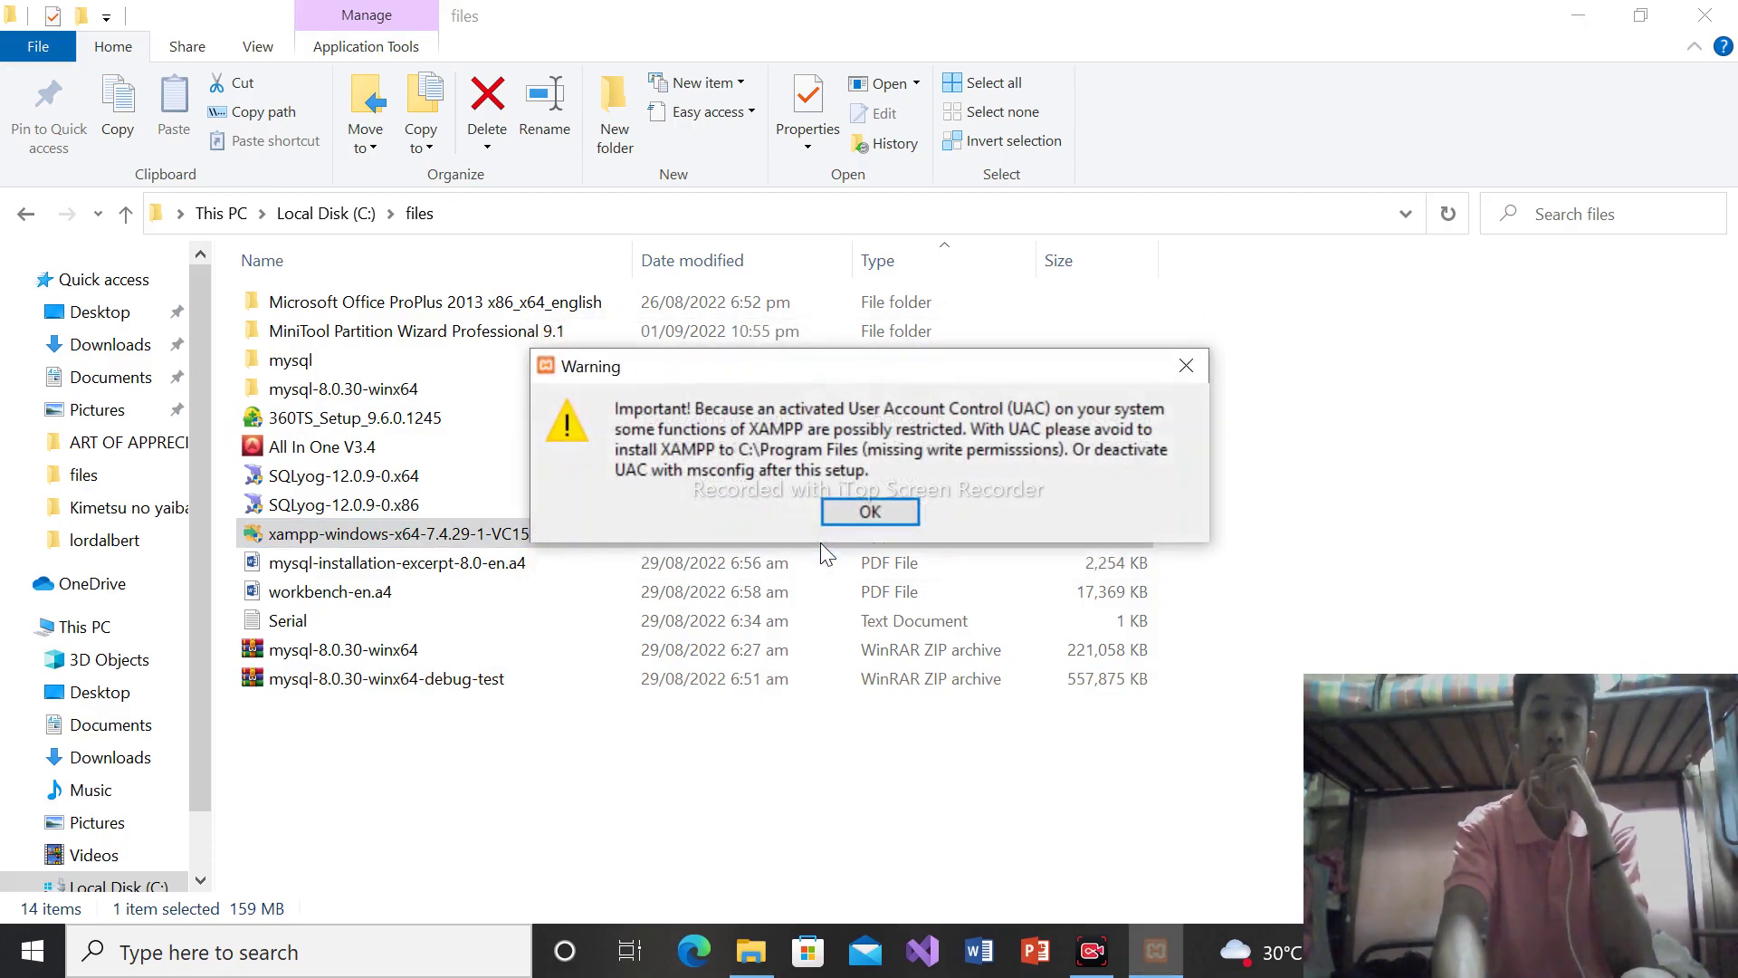
pyautogui.click(874, 516)
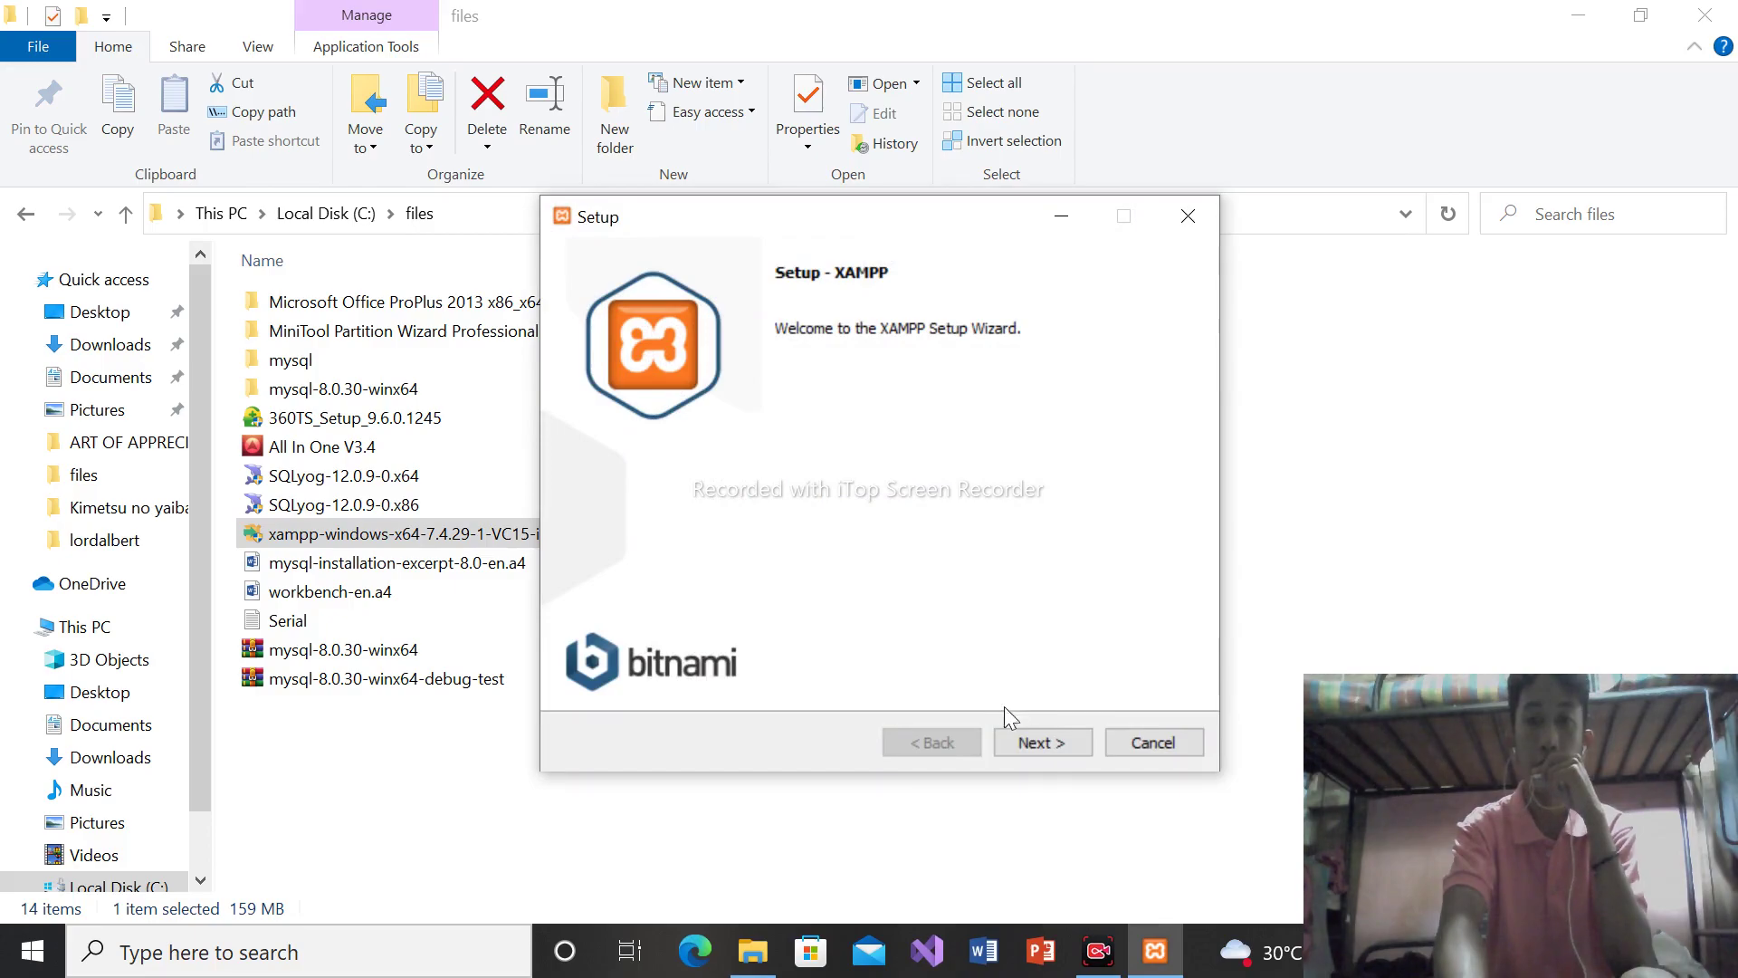
pyautogui.click(1039, 740)
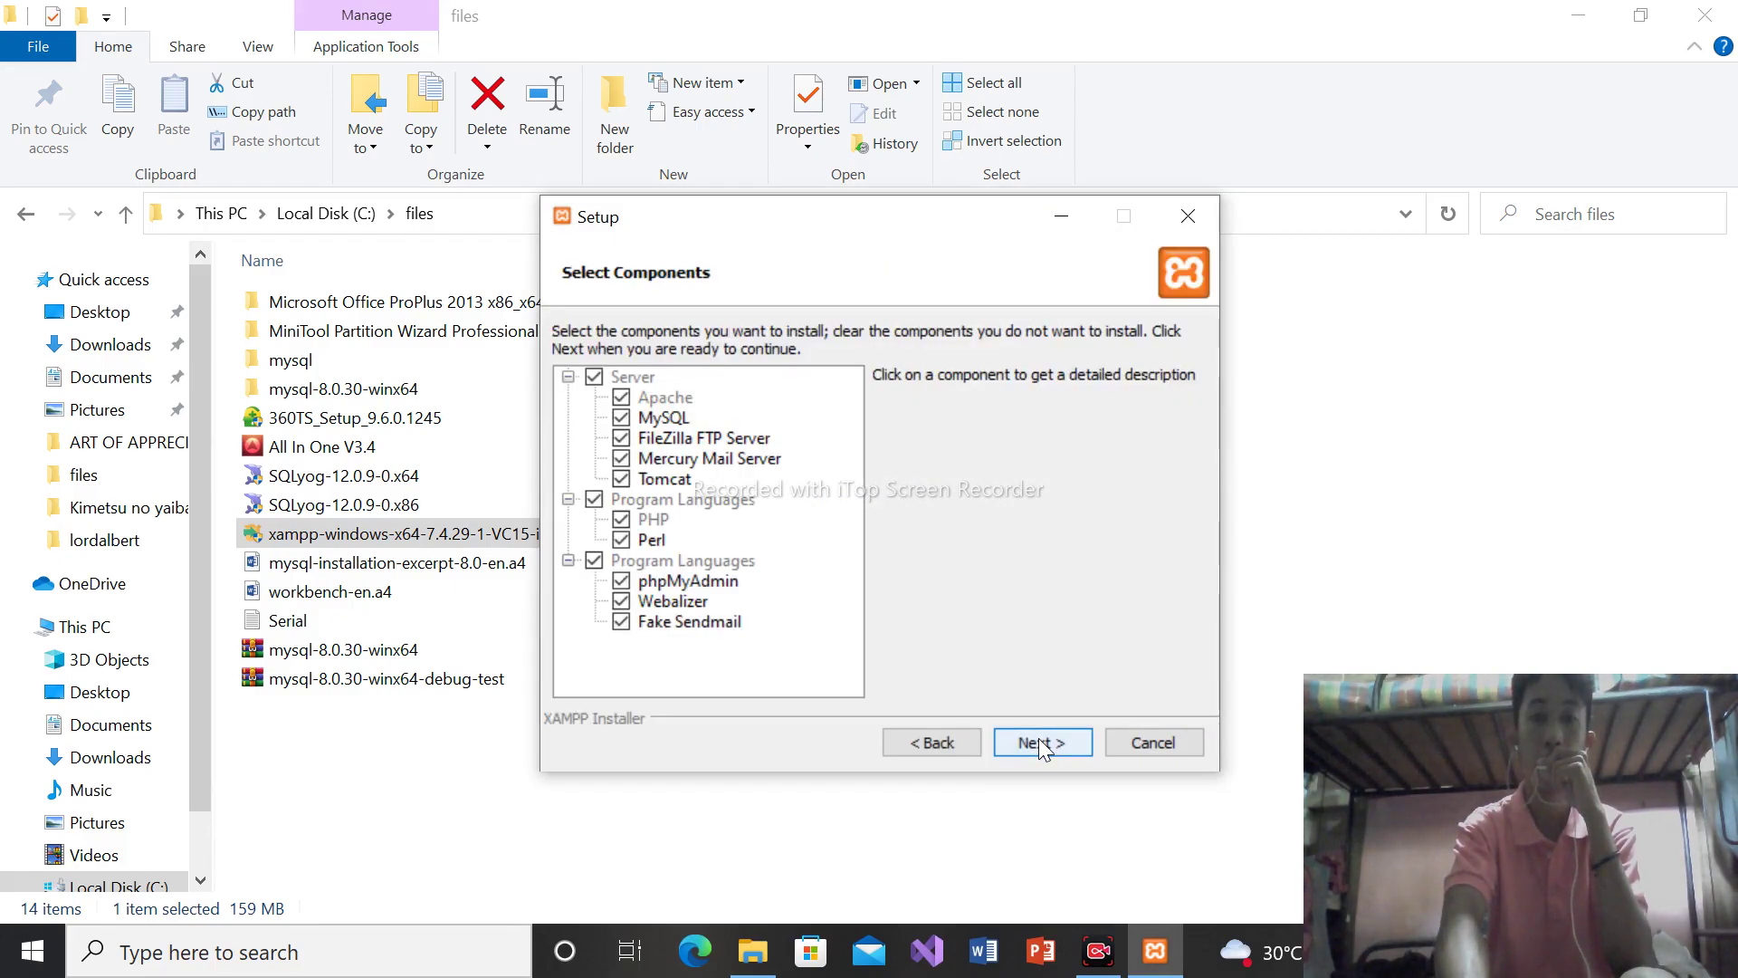
# Exclude MySQL, Perl, phpMyAdmin and Webalizer, then accept C:\xampp and English
pyautogui.click(621, 418)
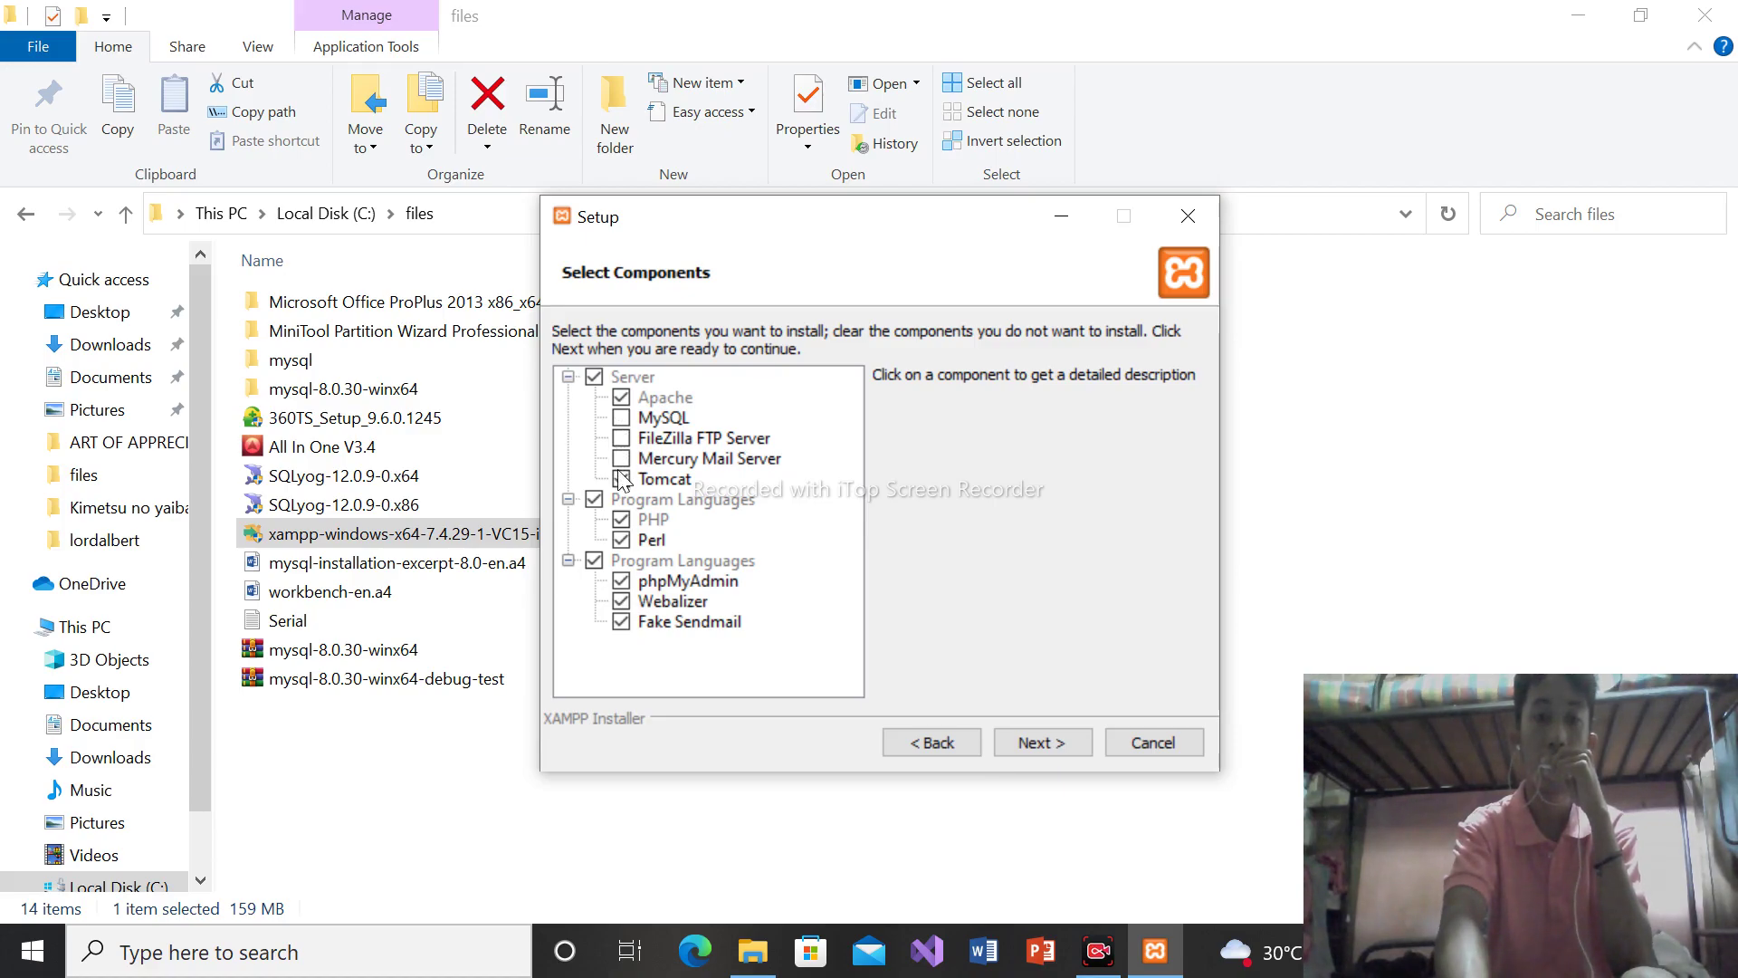
pyautogui.click(621, 541)
pyautogui.click(621, 582)
pyautogui.click(621, 603)
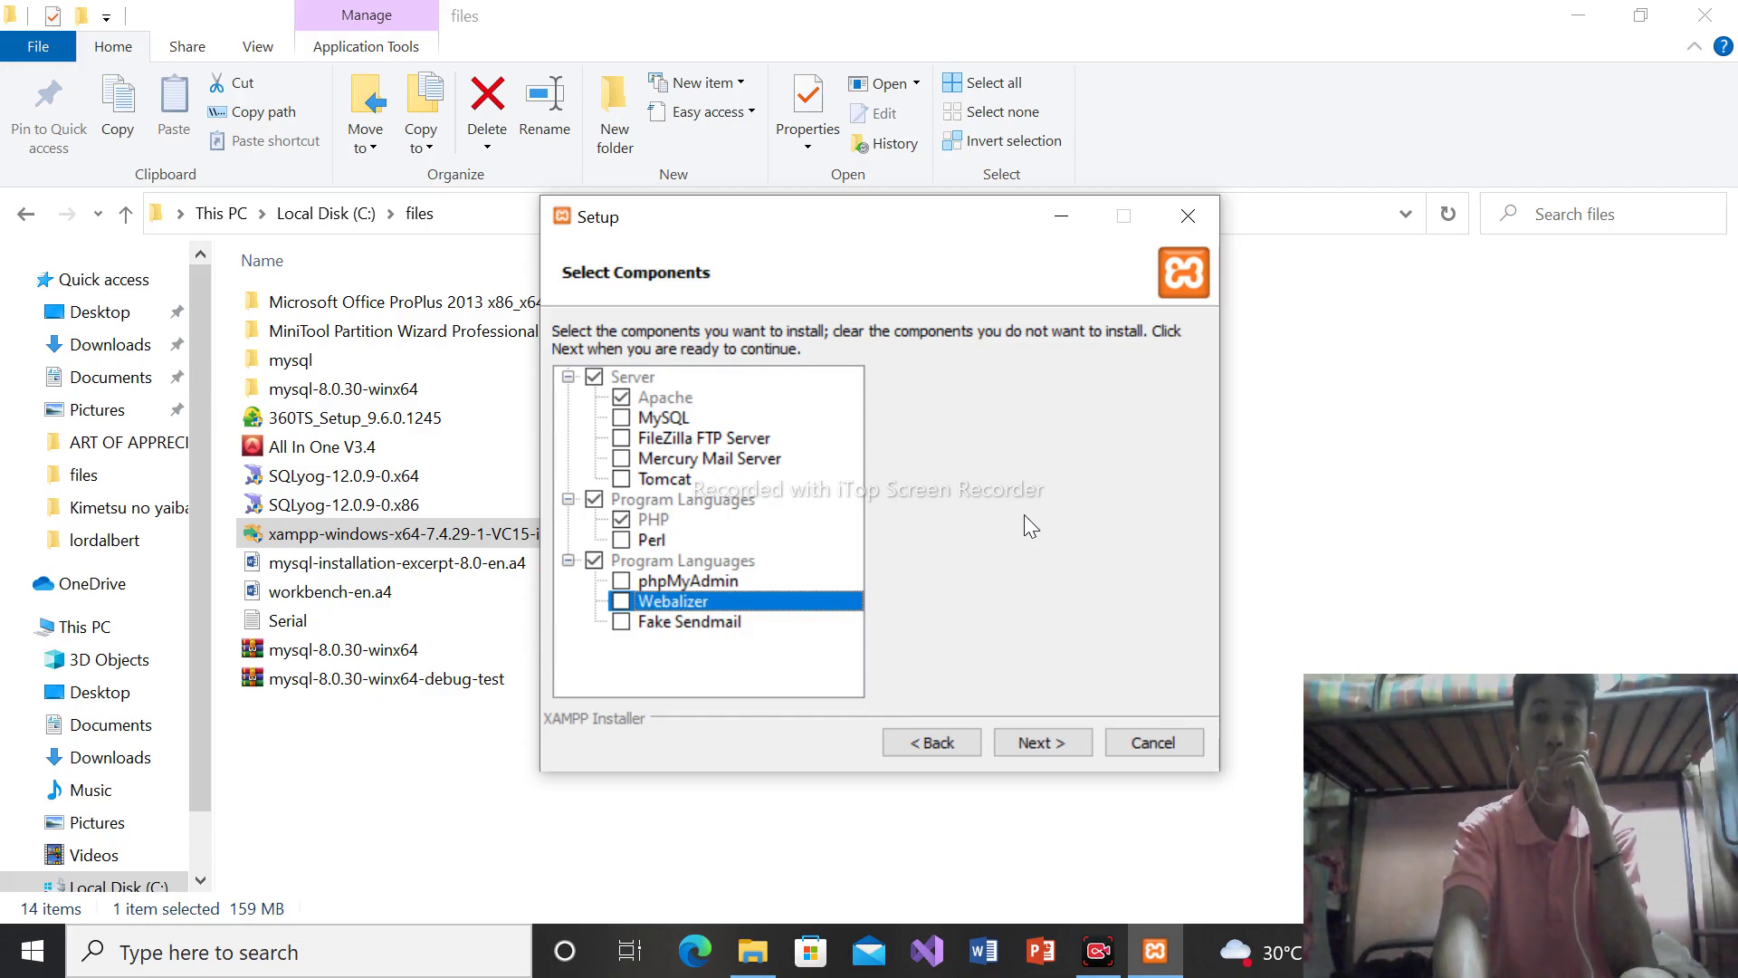
pyautogui.click(1041, 744)
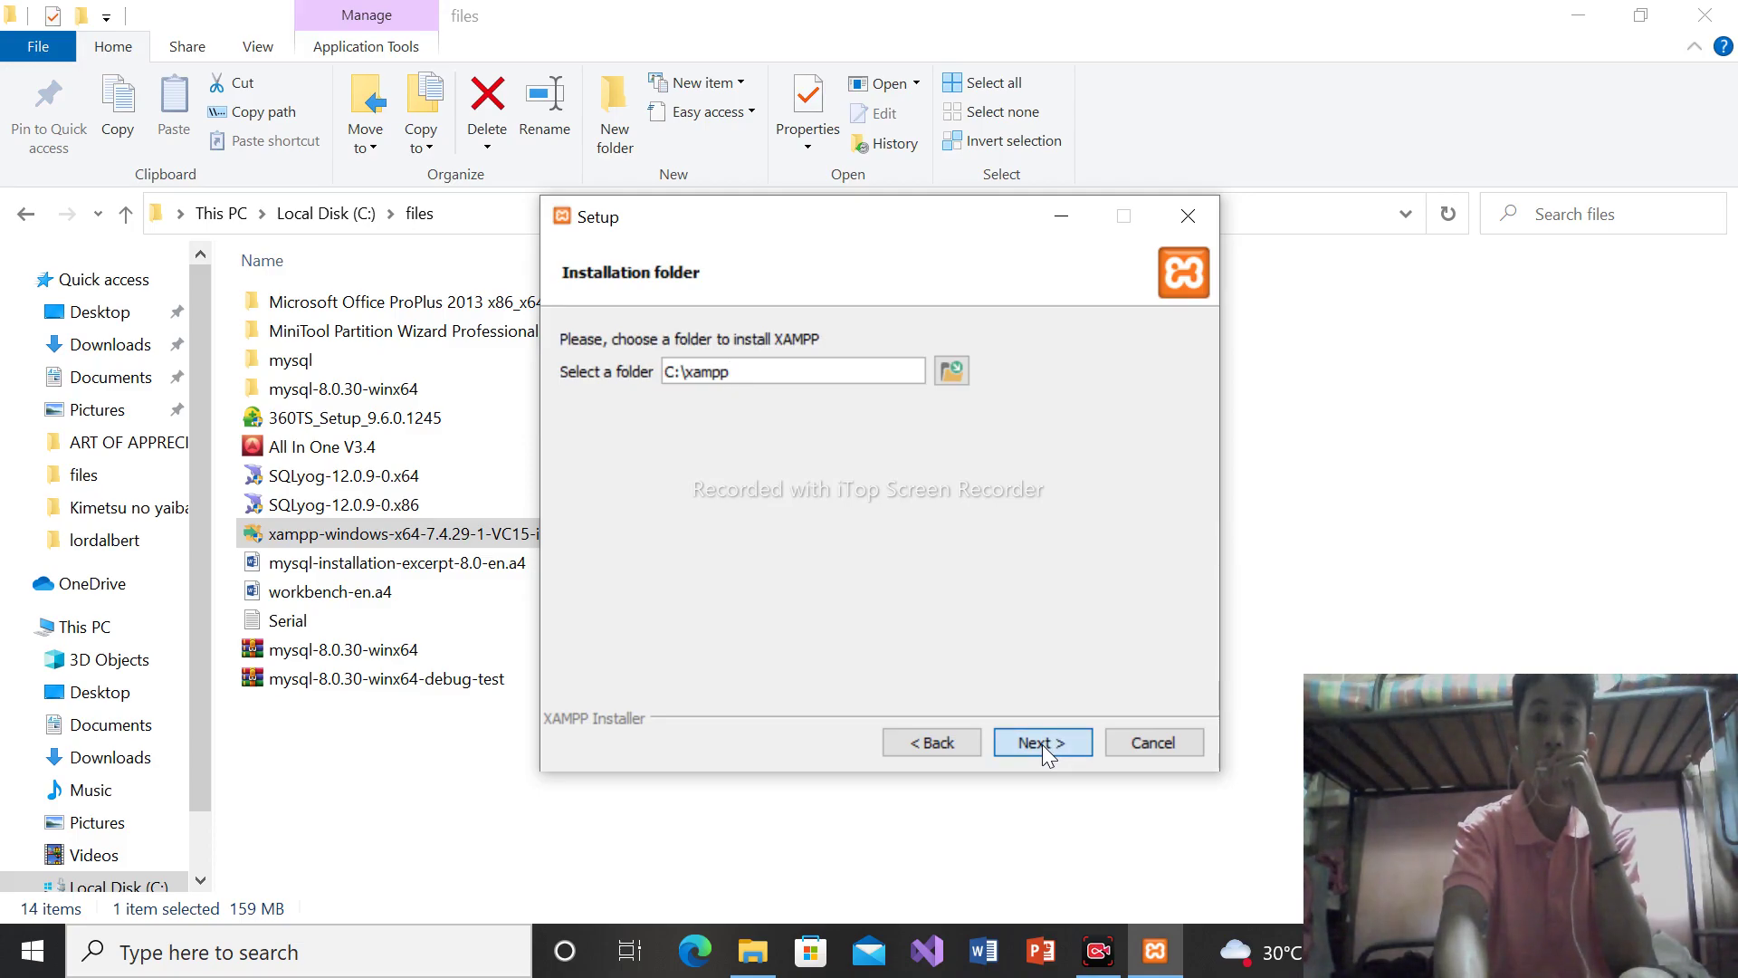
pyautogui.click(1040, 744)
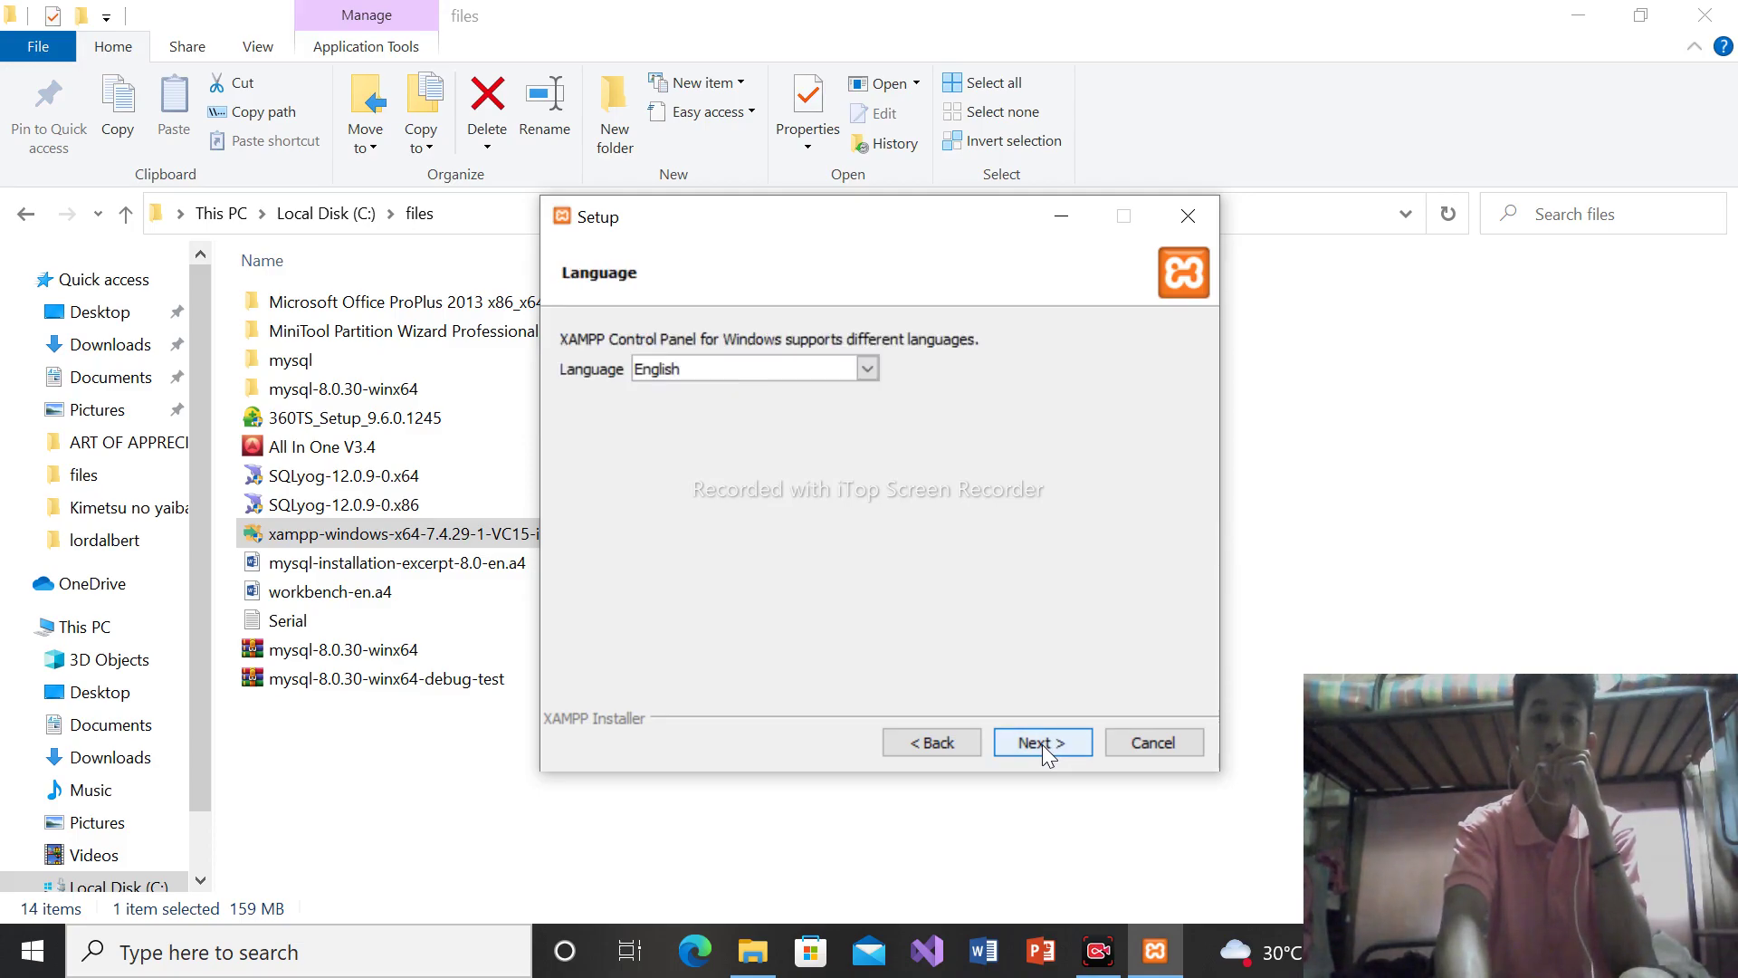
pyautogui.click(1041, 744)
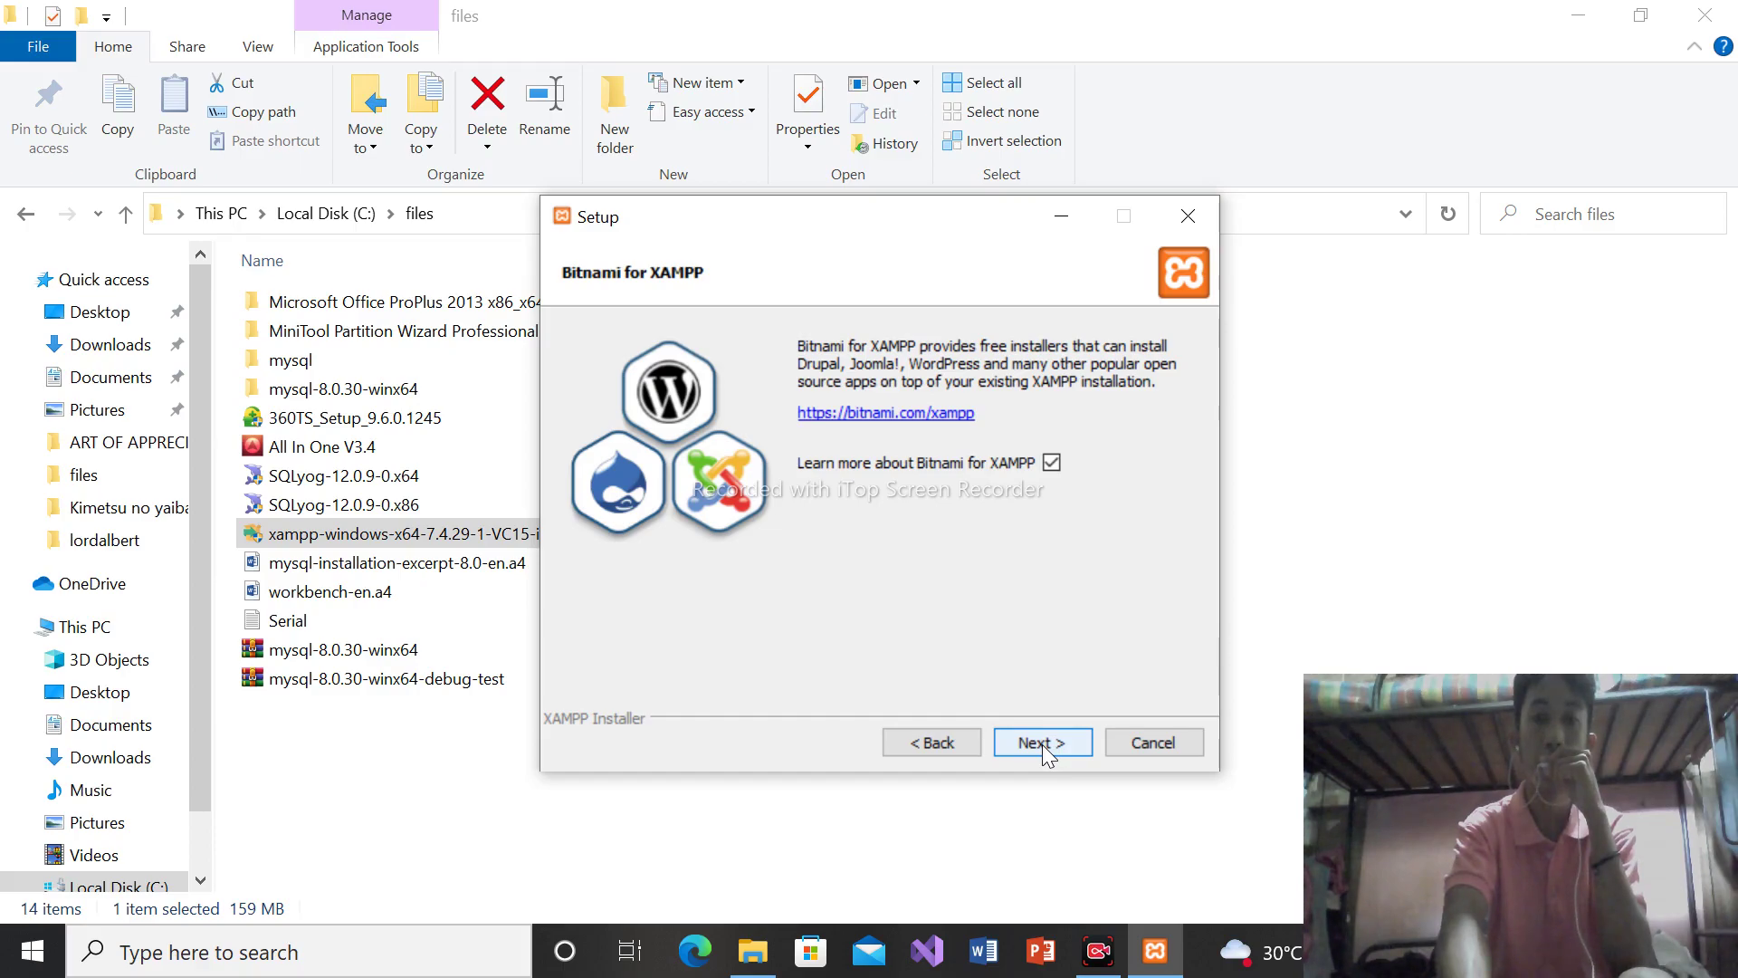
# Pass the Bitnami page, close the Bitnami web page in Edge, and start the XAMPP installation
pyautogui.click(1041, 744)
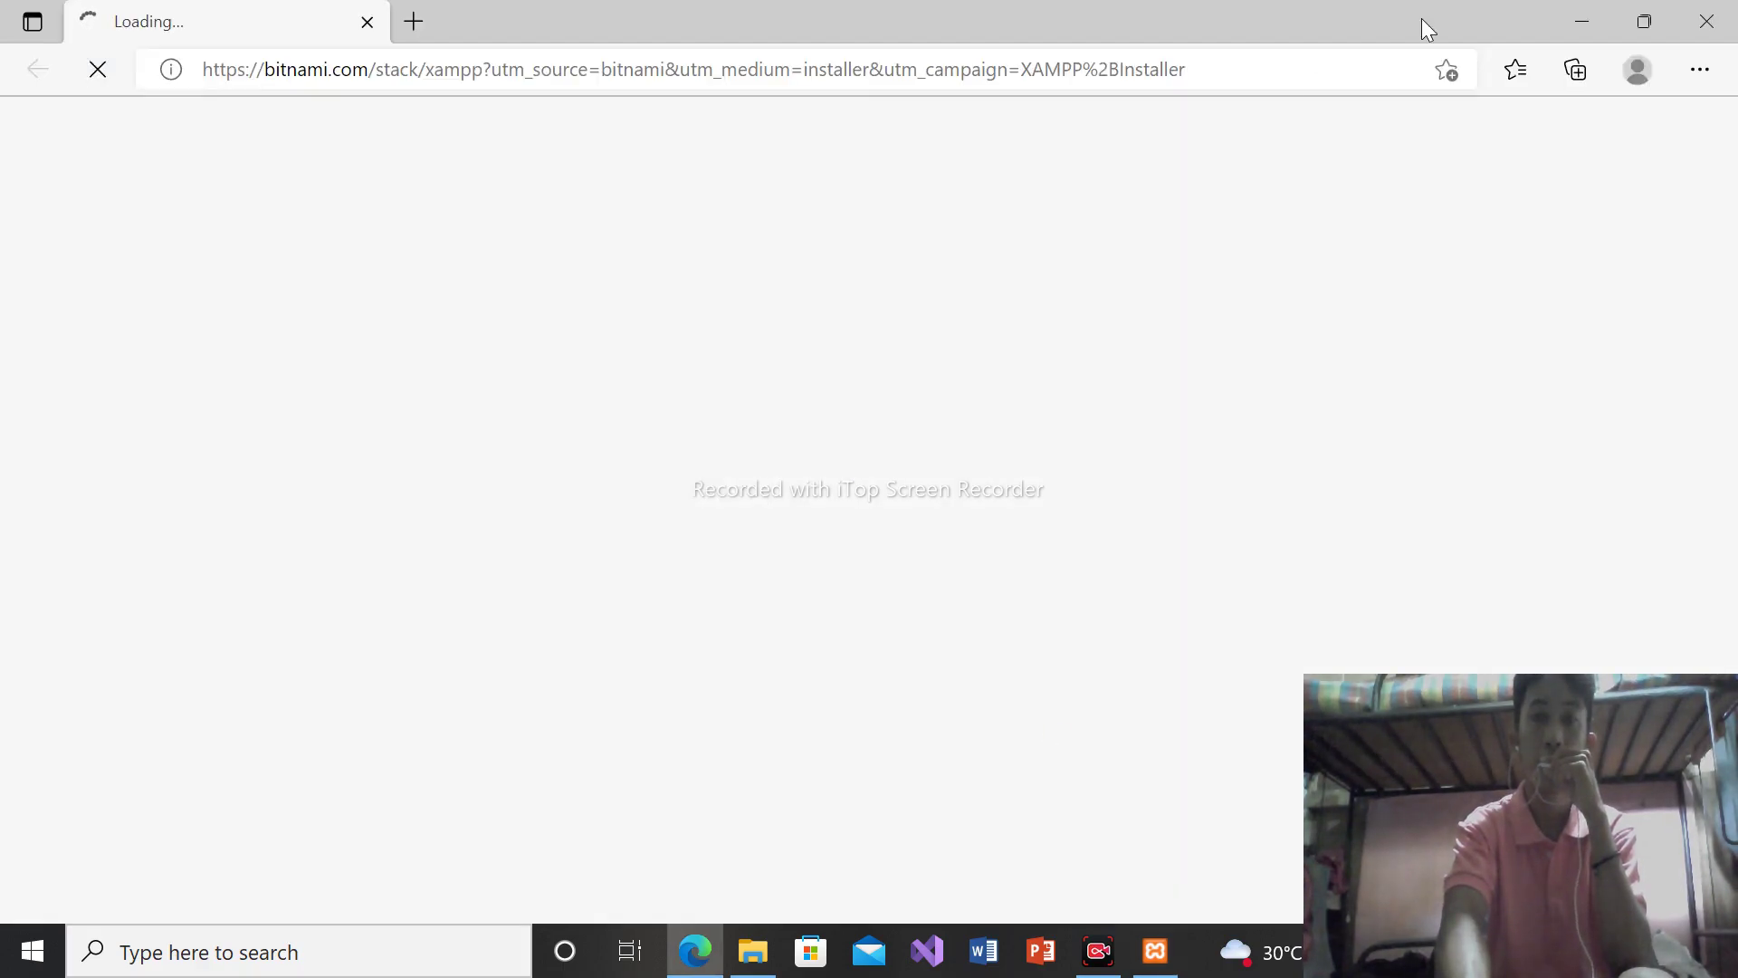
pyautogui.click(1706, 21)
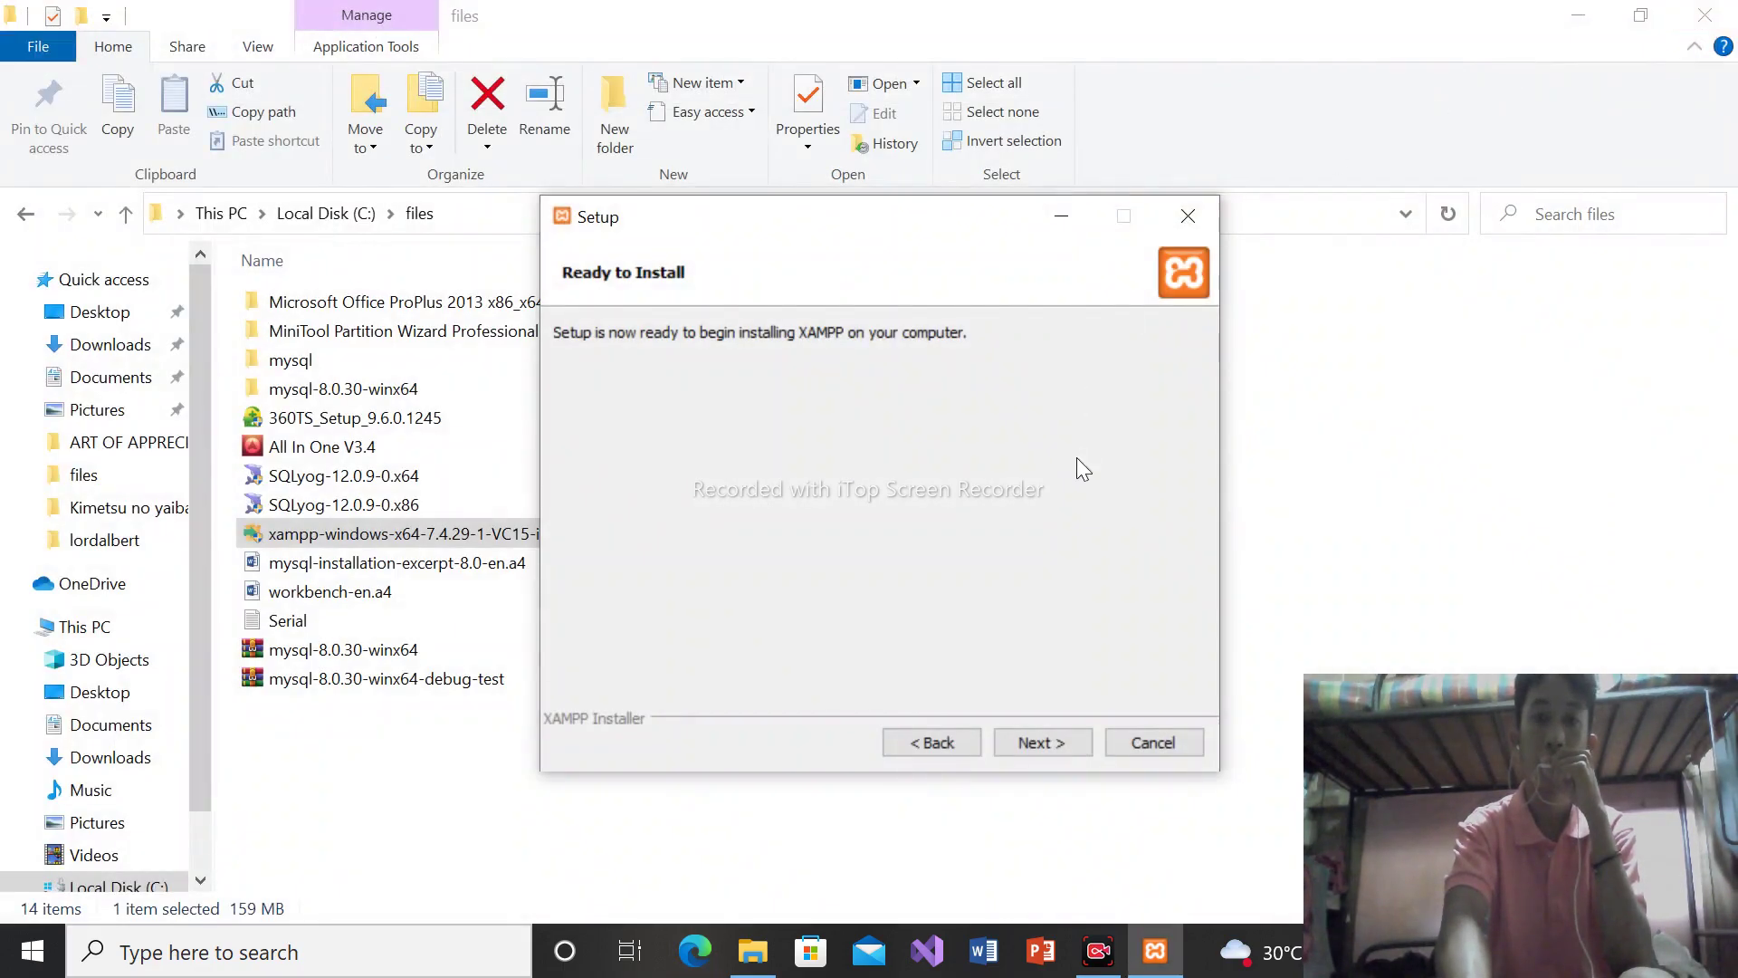
pyautogui.click(1042, 751)
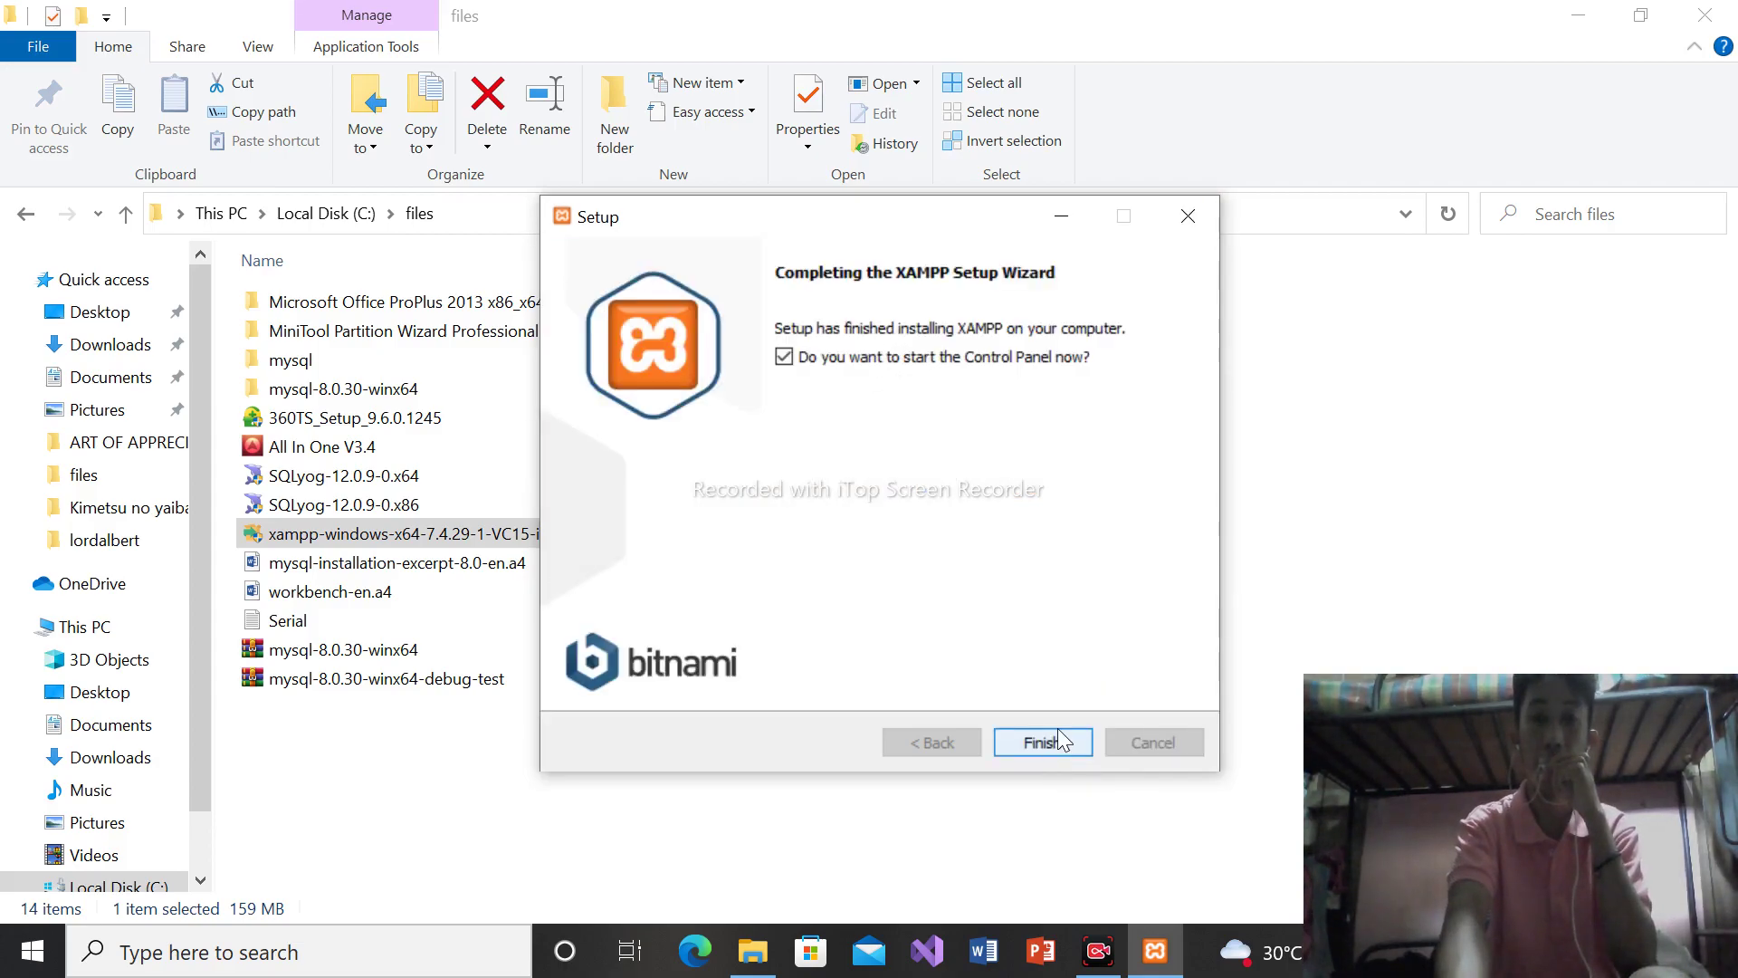
# Finish XAMPP setup, close the launched Control Panel, and minimize File Explorer
pyautogui.click(1058, 735)
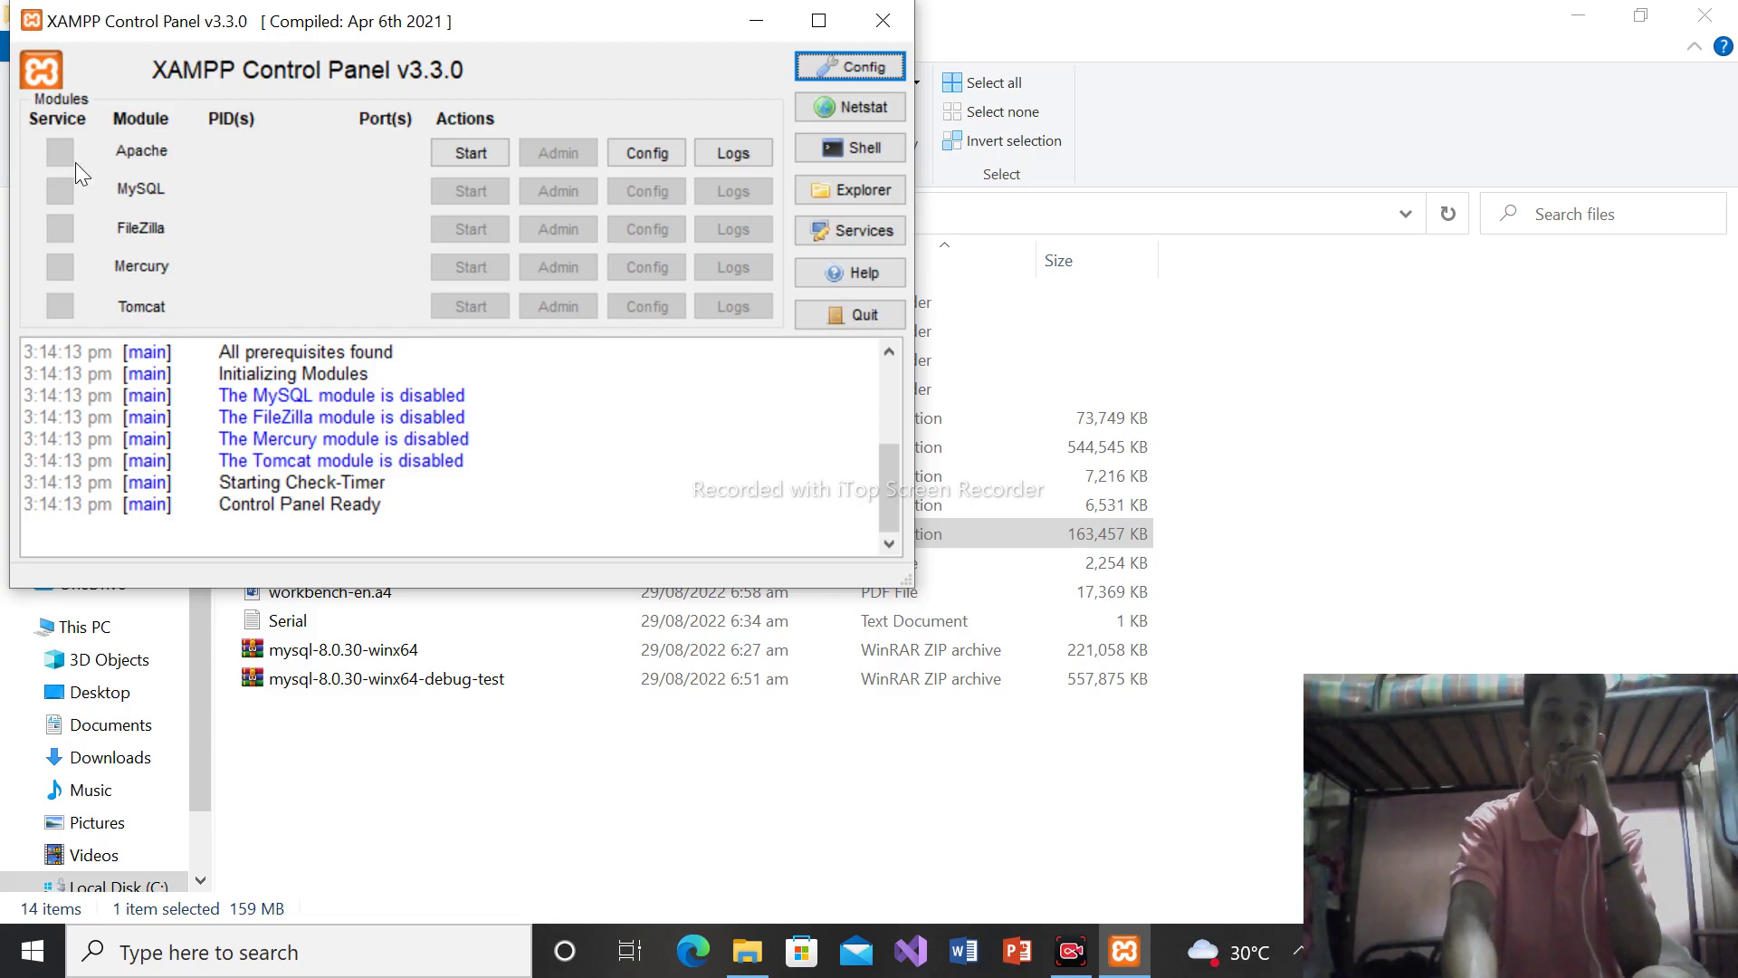
pyautogui.click(875, 22)
pyautogui.click(1579, 15)
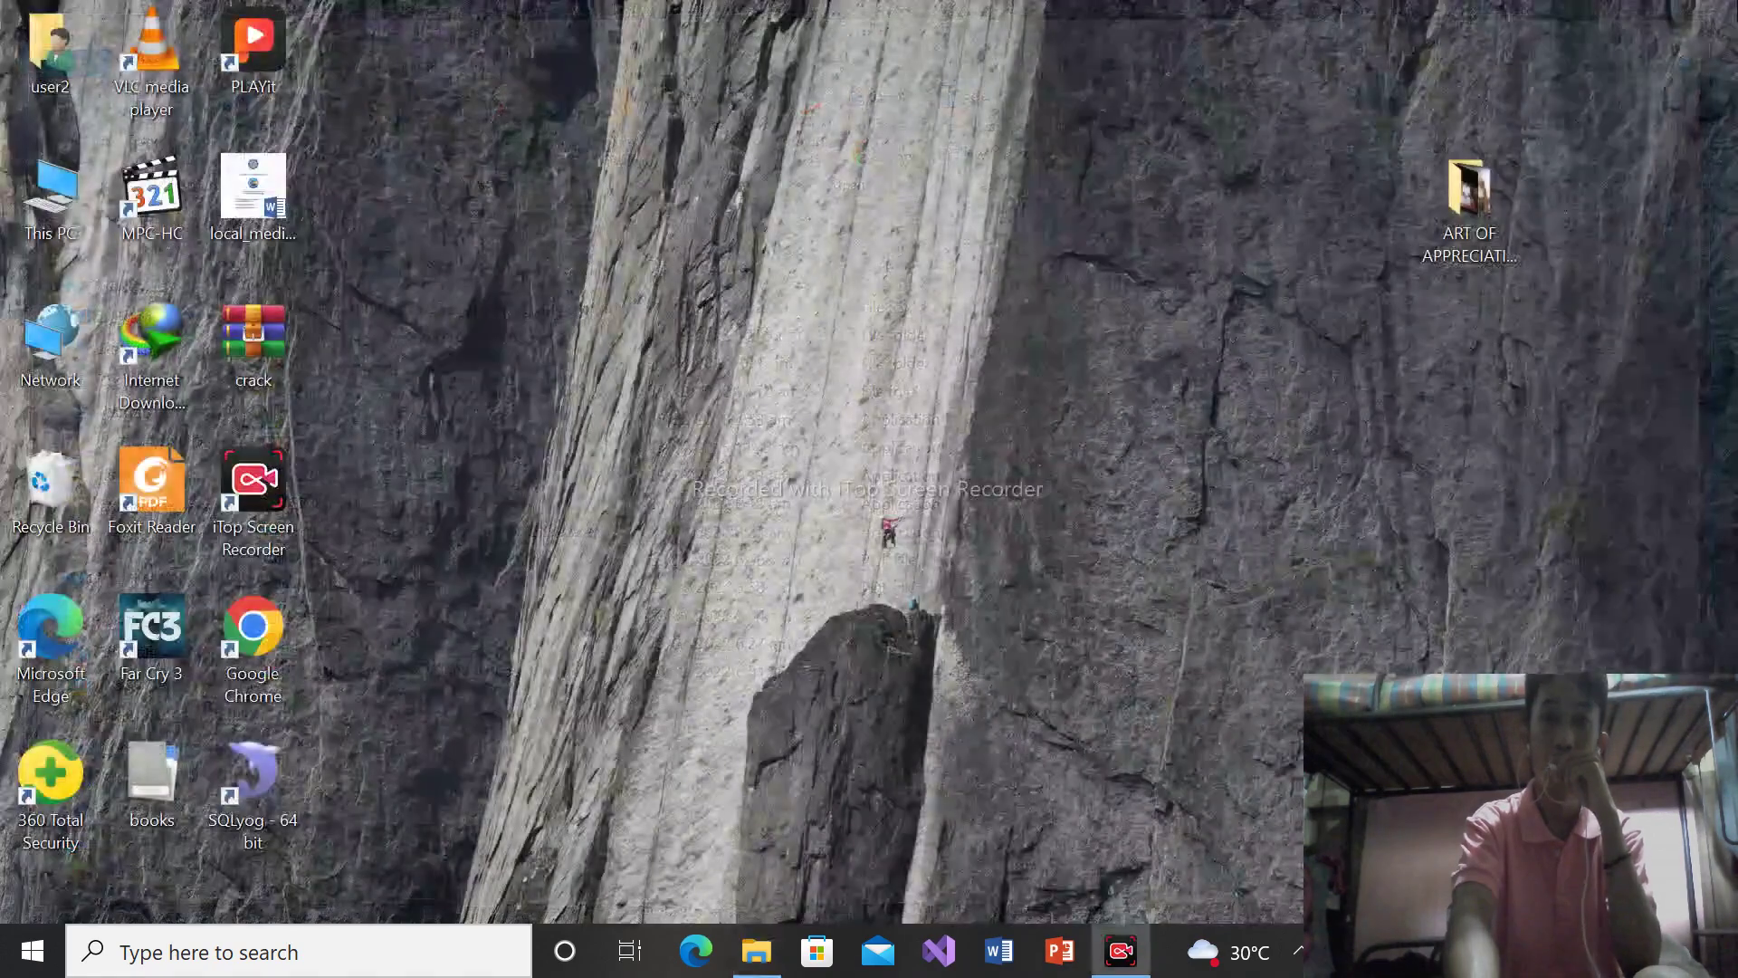
# Inspect the XAMPP Control Panel entry's options in the Start menu, then close the menu
pyautogui.press('super')
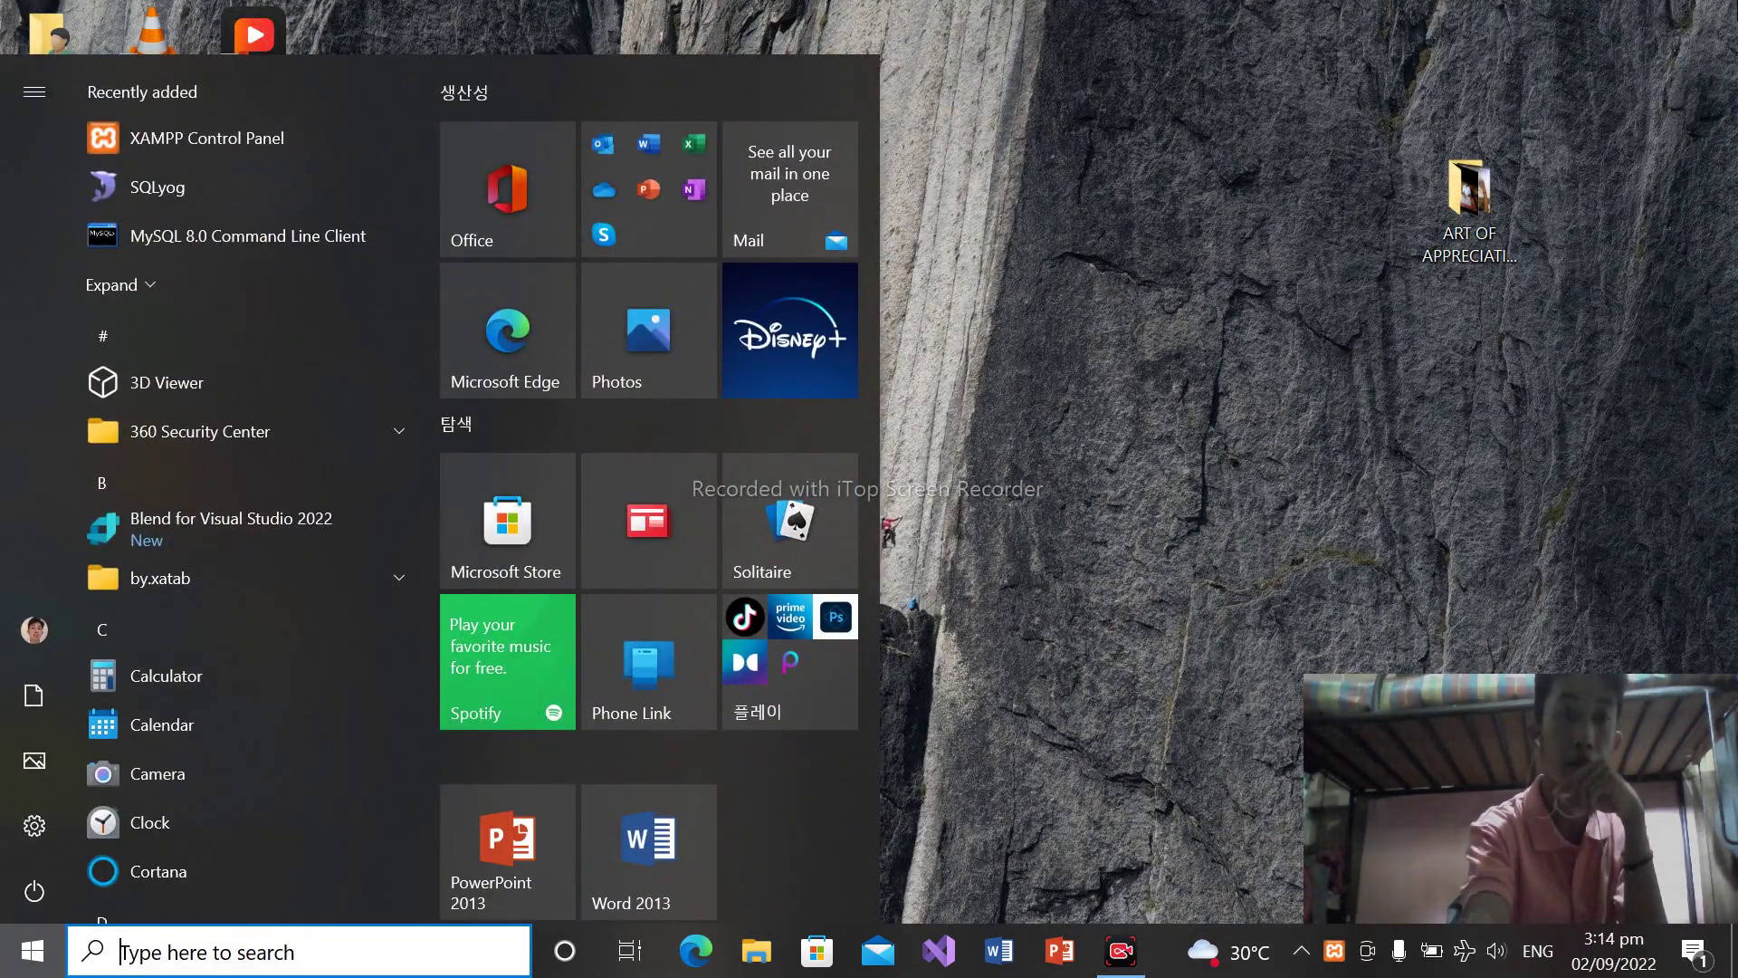
pyautogui.rightClick(322, 153)
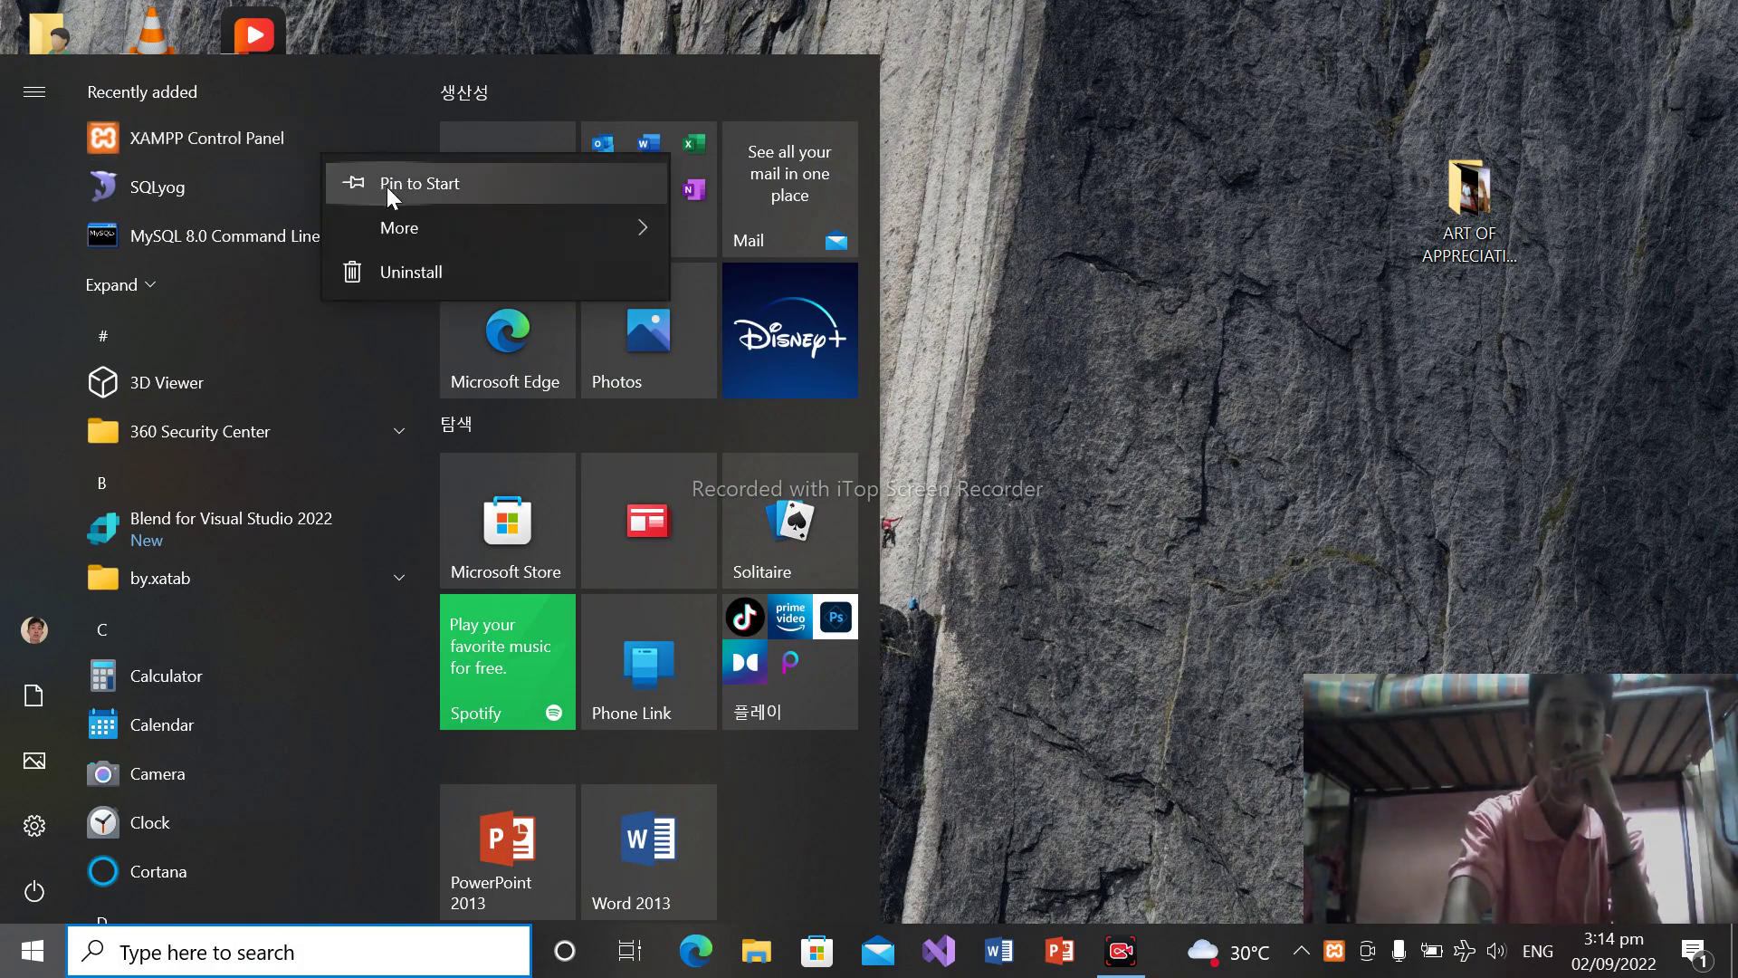
pyautogui.click(181, 139)
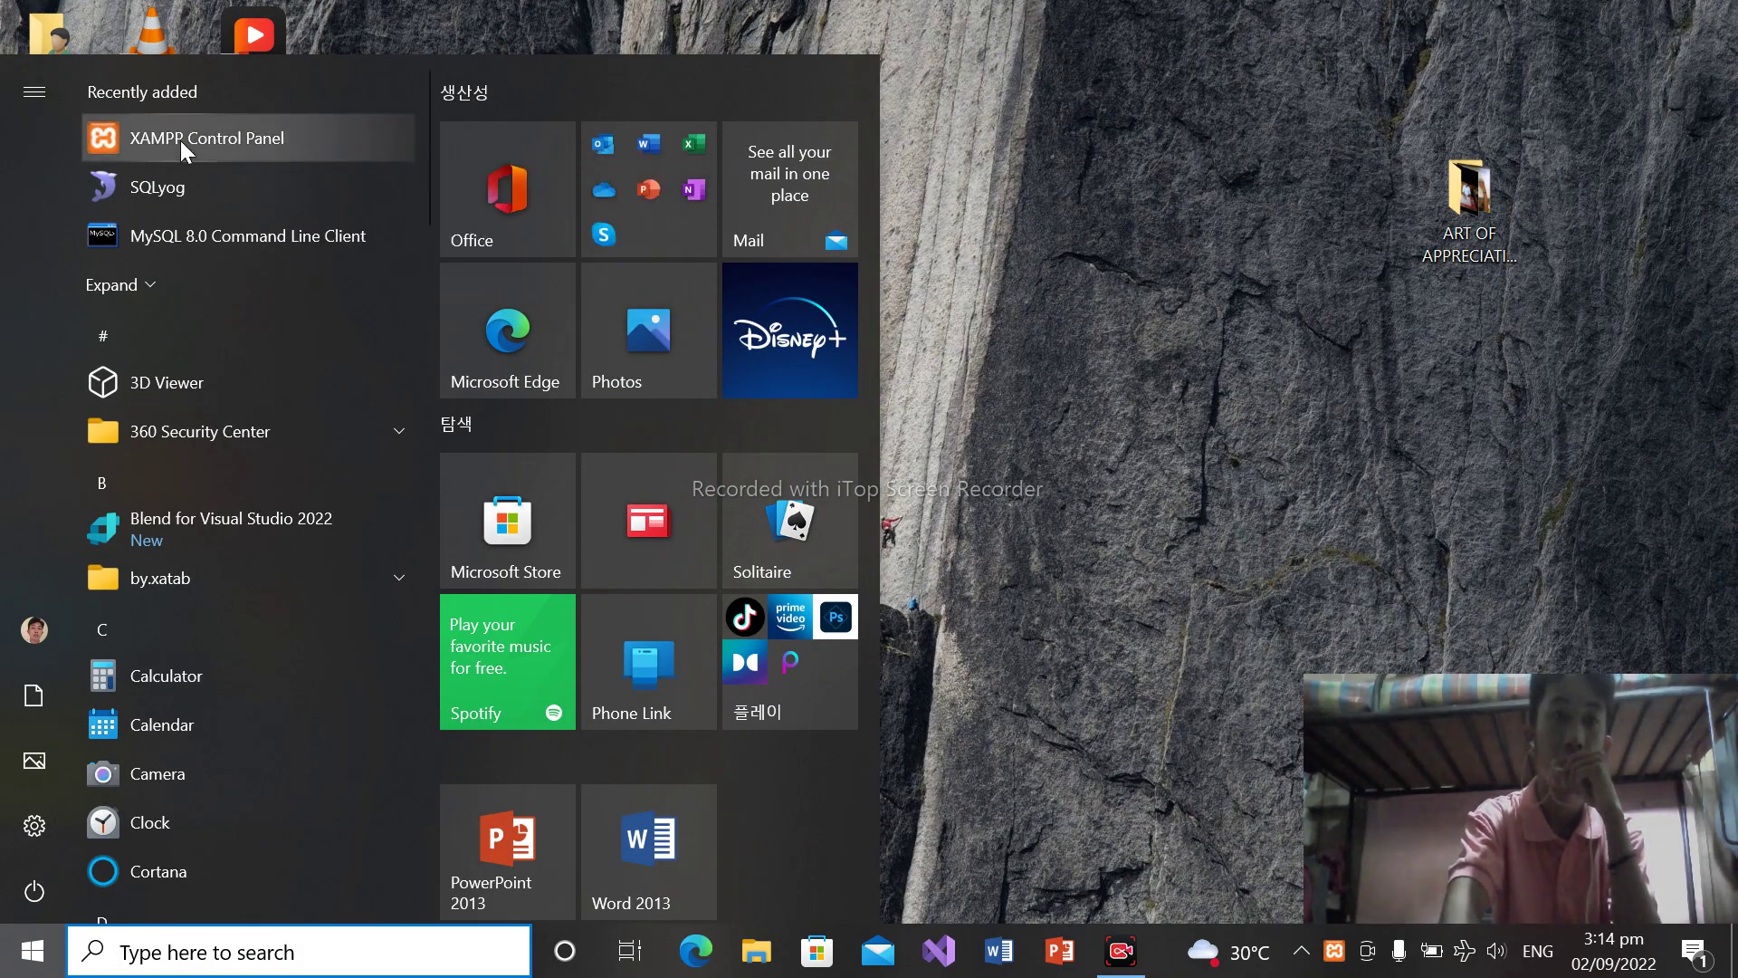
pyautogui.rightClick(181, 140)
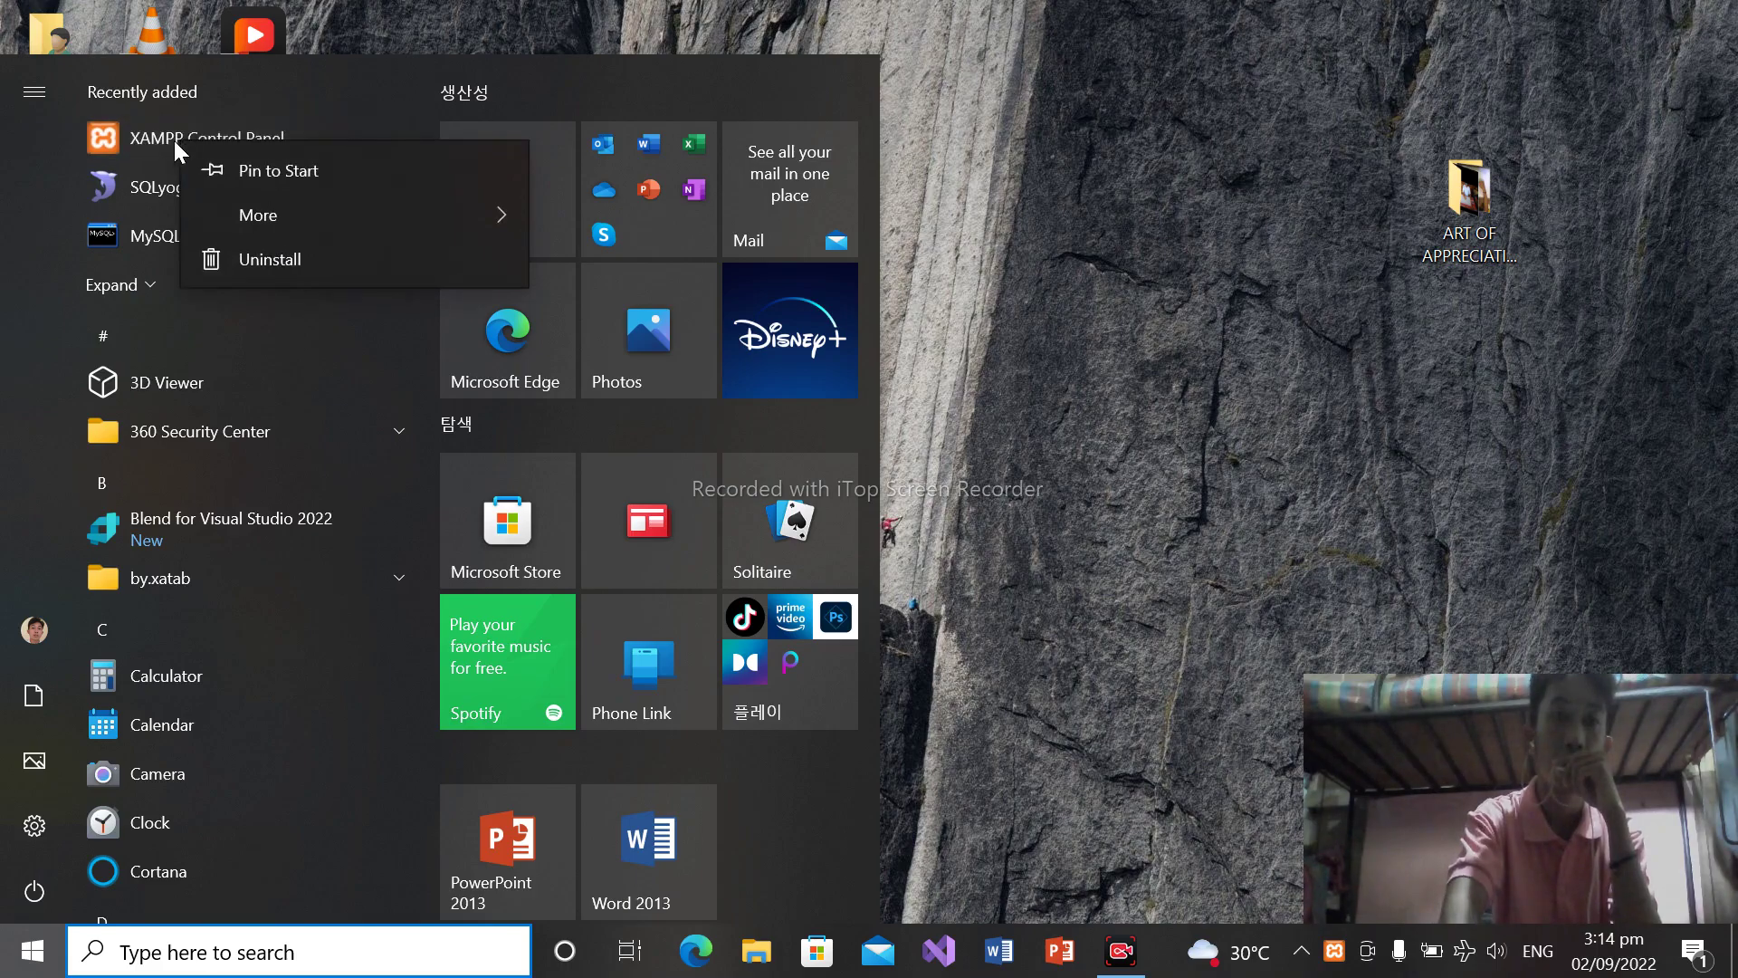
pyautogui.click(1047, 190)
pyautogui.click(1047, 190)
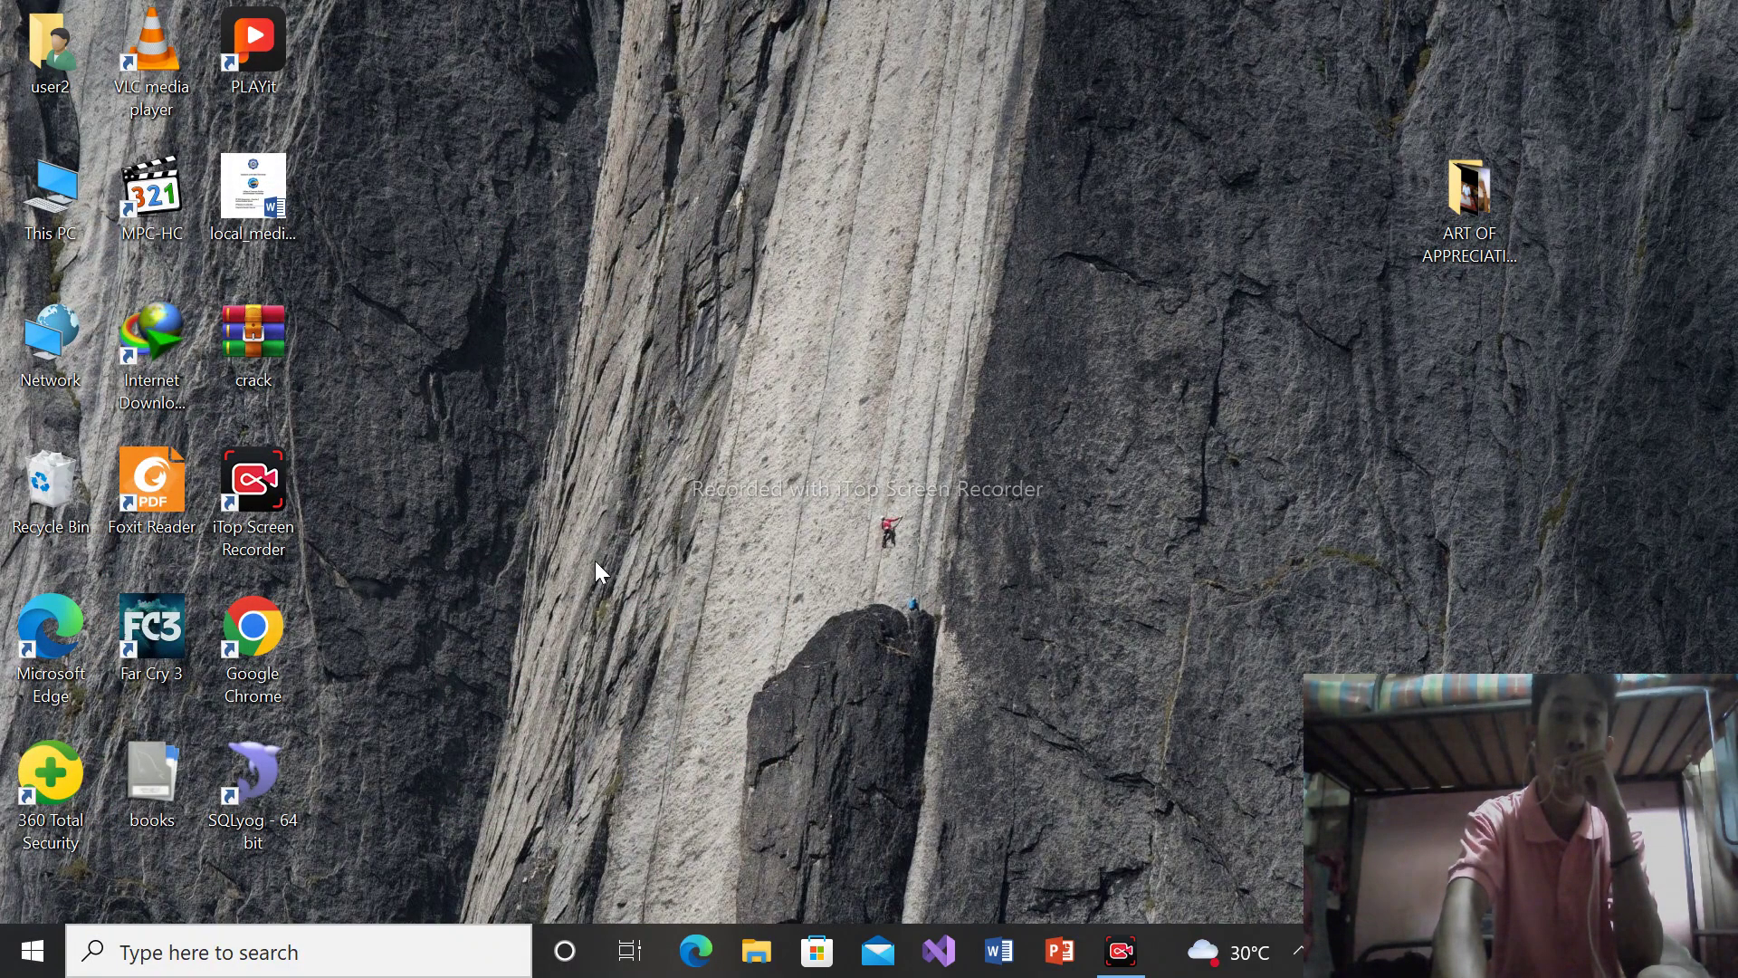
# Navigate to C:\xampp and run xampp-control as administrator
pyautogui.press('super+e')
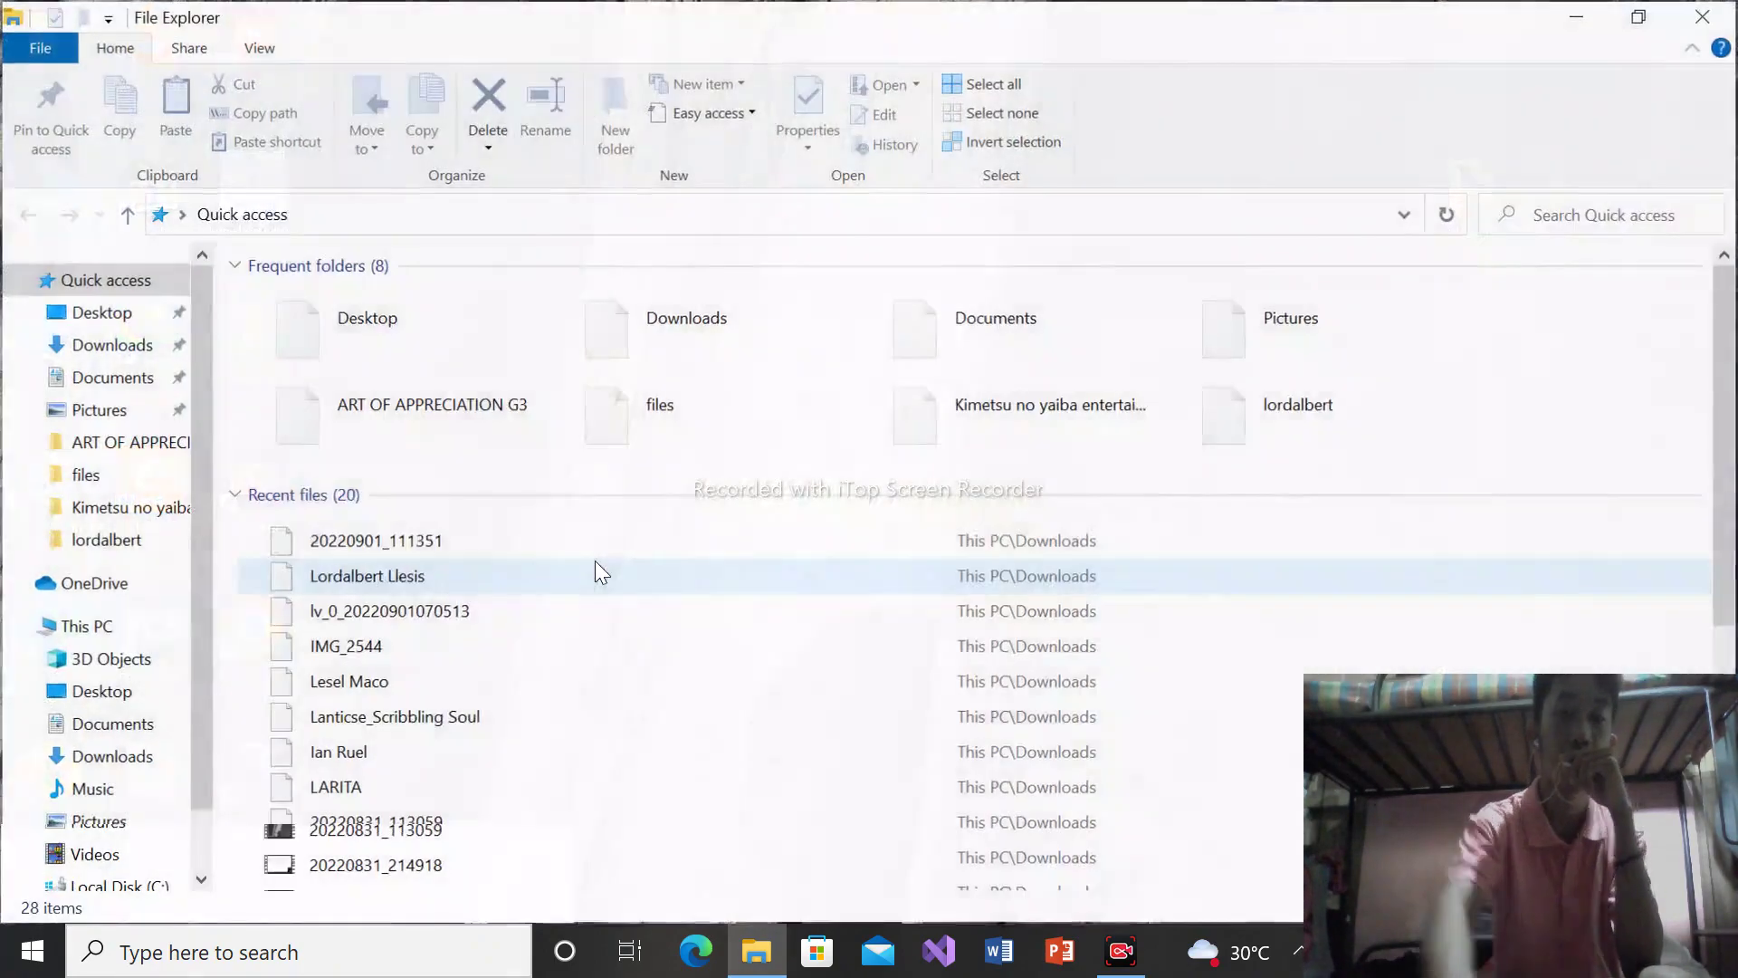
pyautogui.click(120, 614)
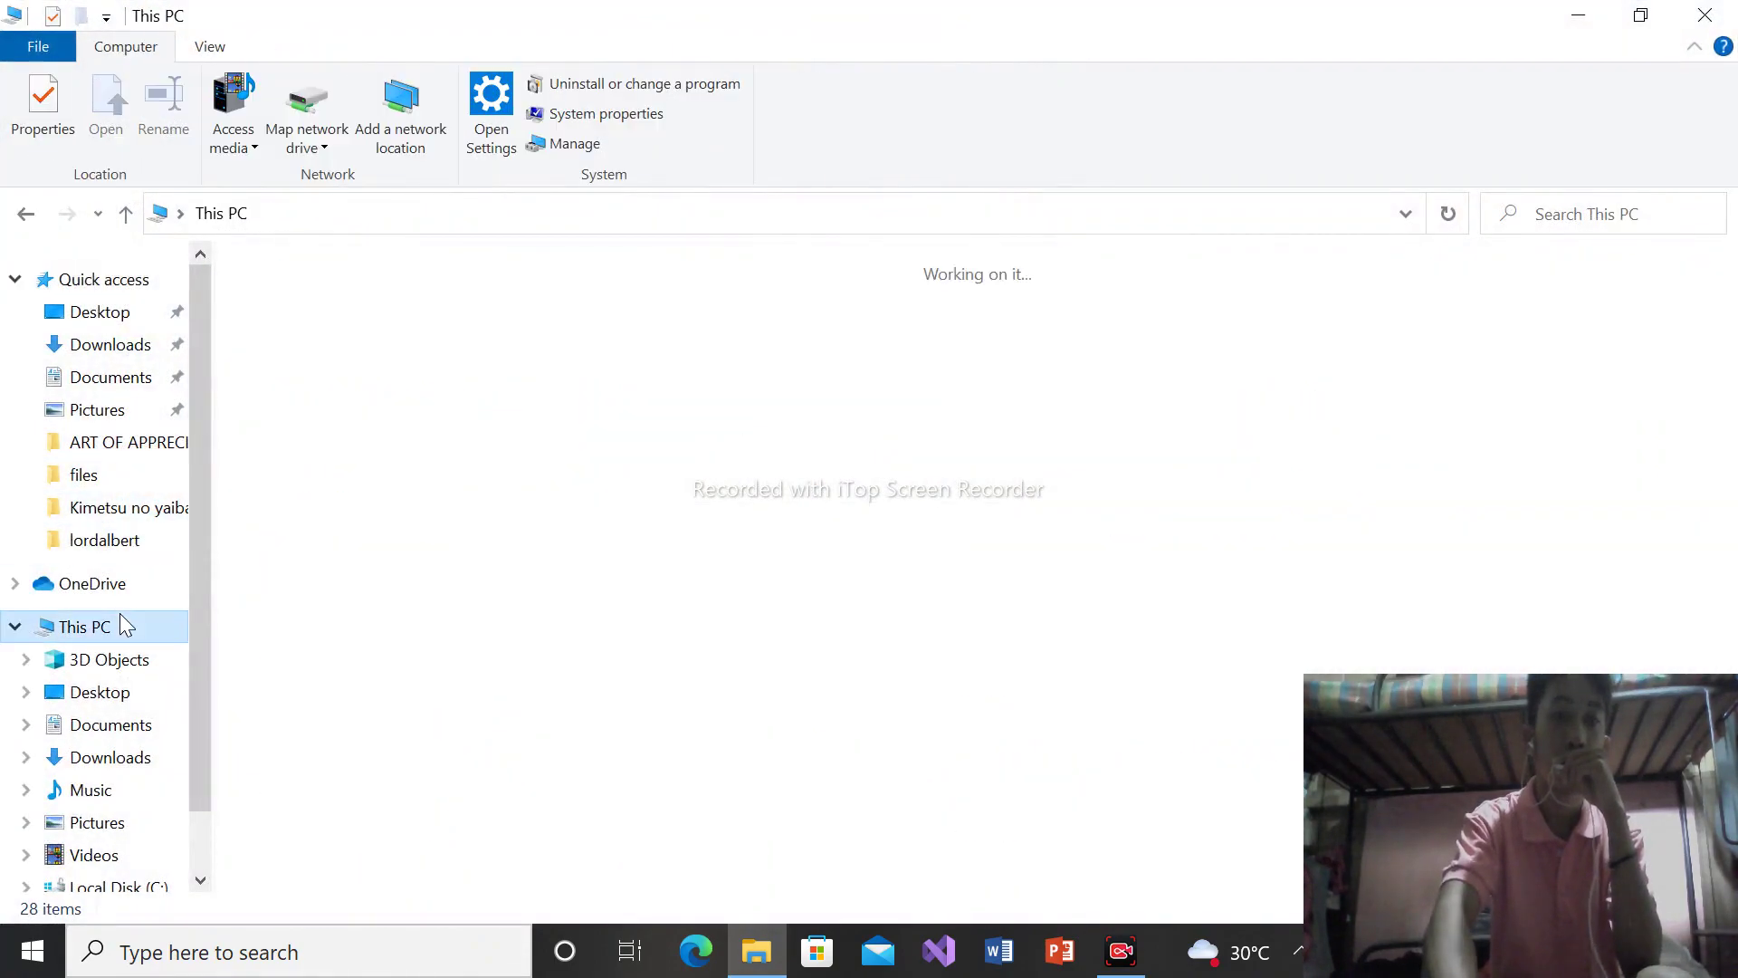
pyautogui.click(509, 529)
pyautogui.doubleClick(509, 528)
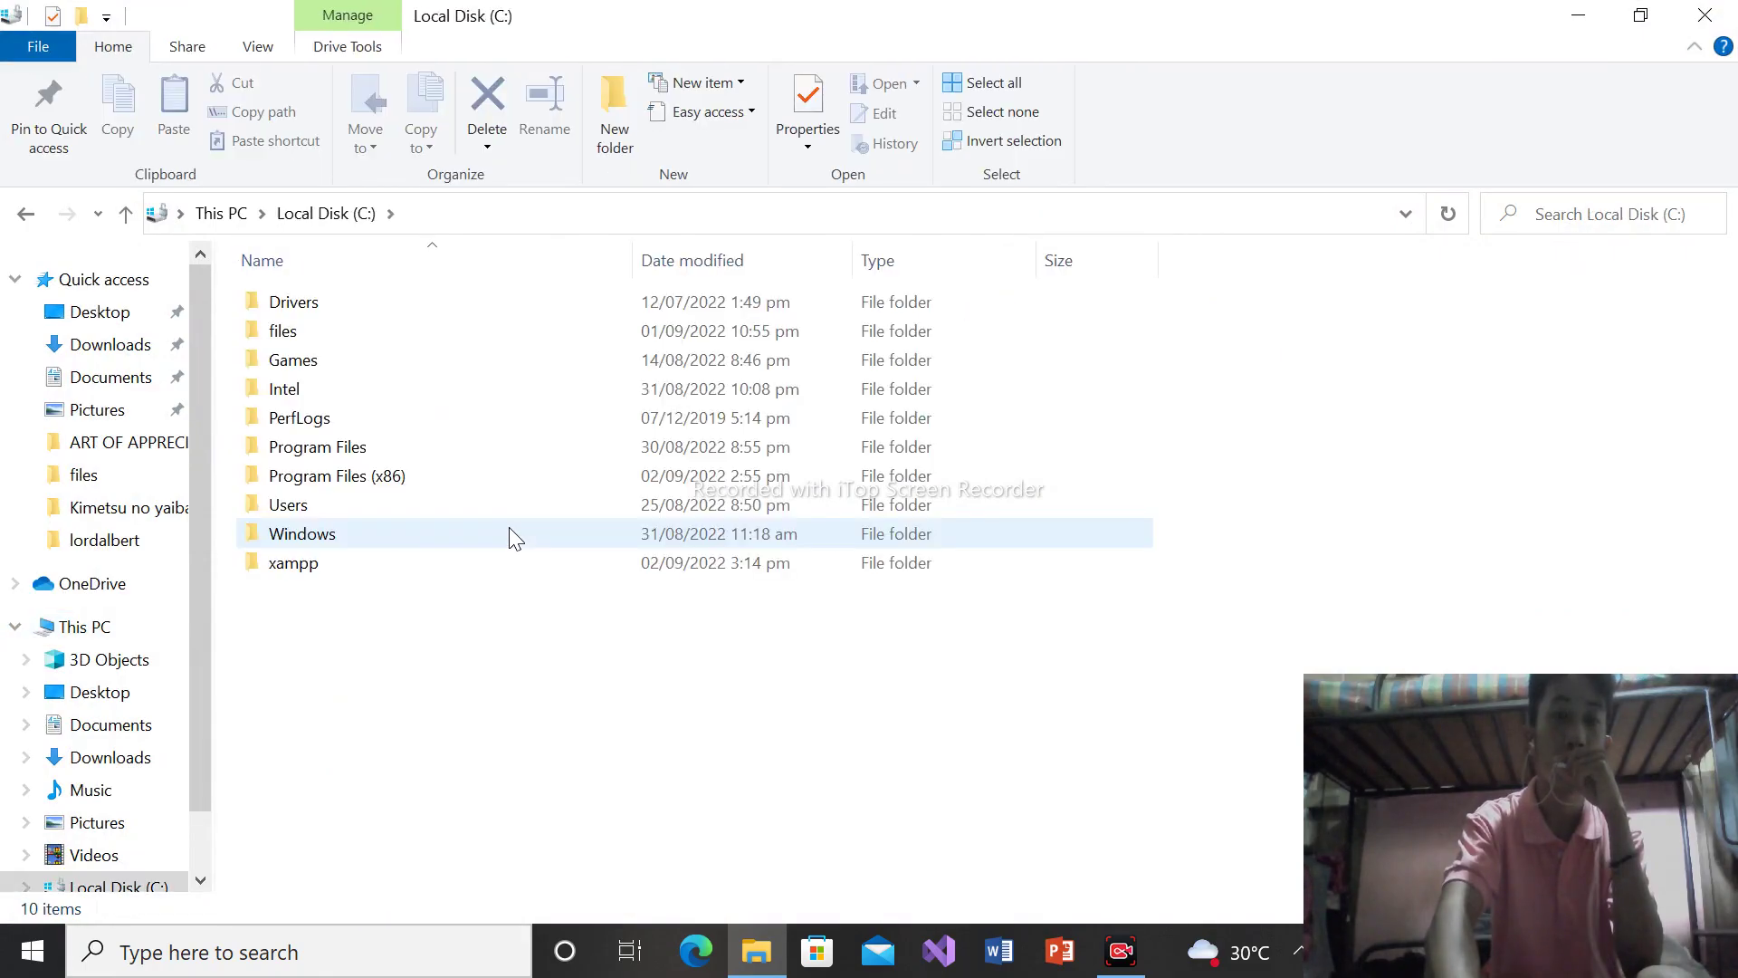
pyautogui.doubleClick(377, 570)
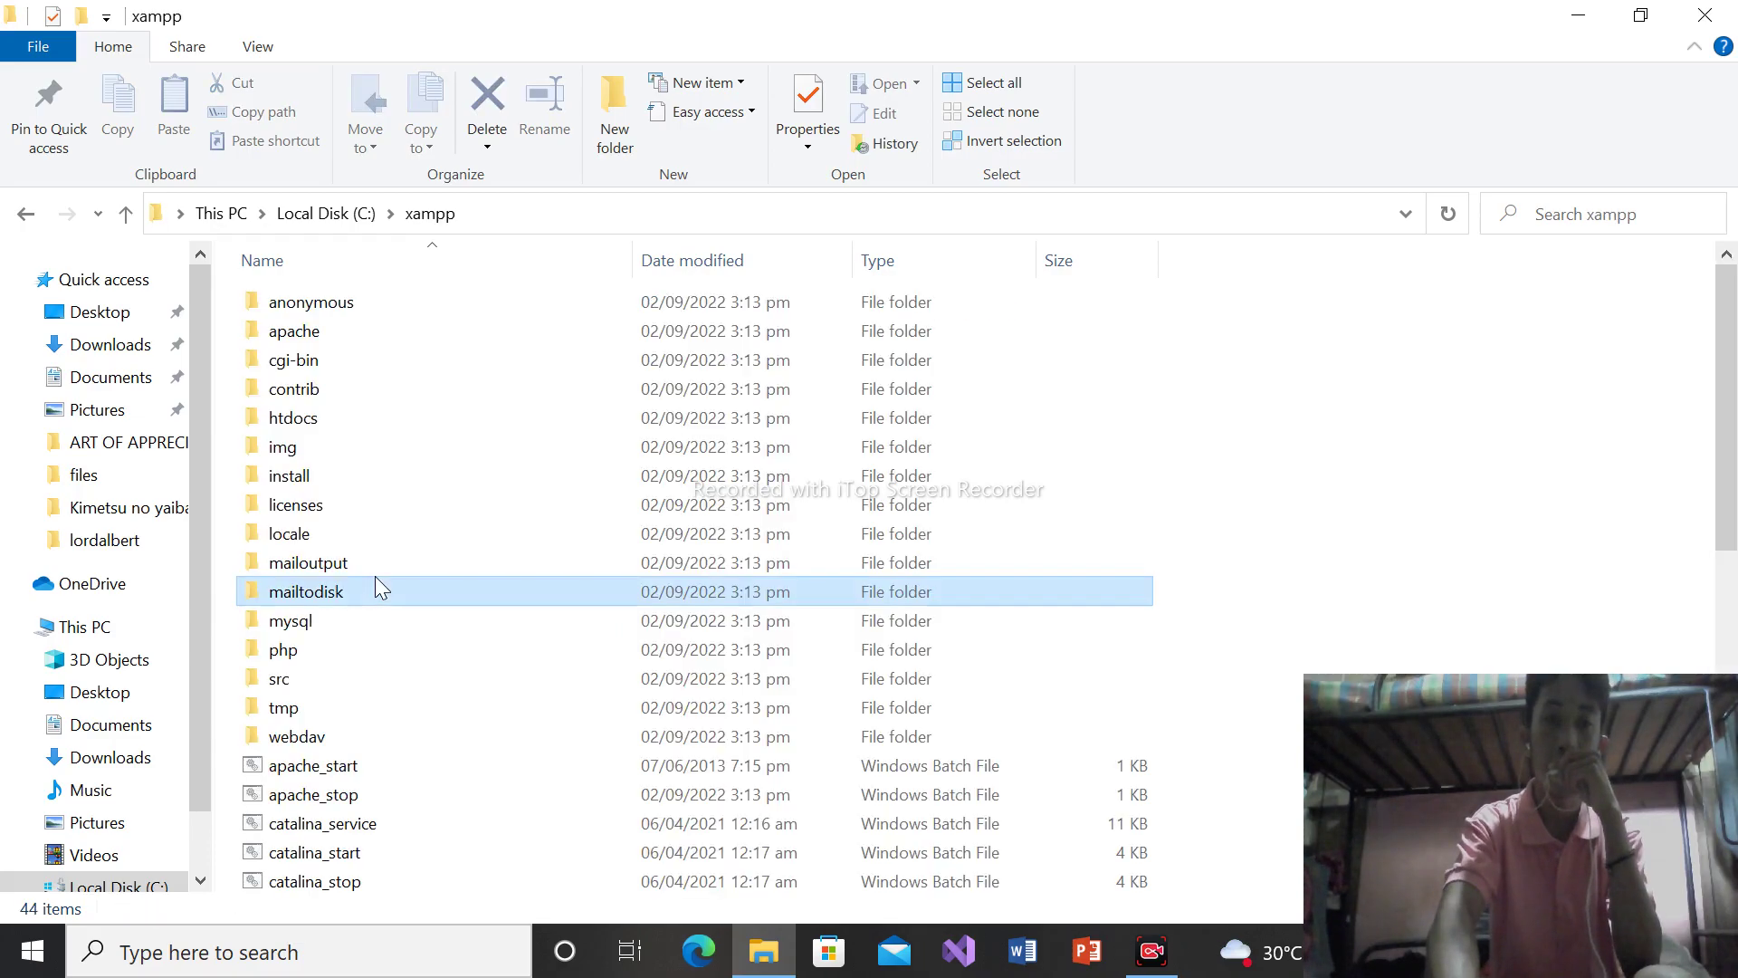
pyautogui.moveTo(1726, 348); pyautogui.dragTo(1696, 459)
pyautogui.scroll(-5, 1697, 459)
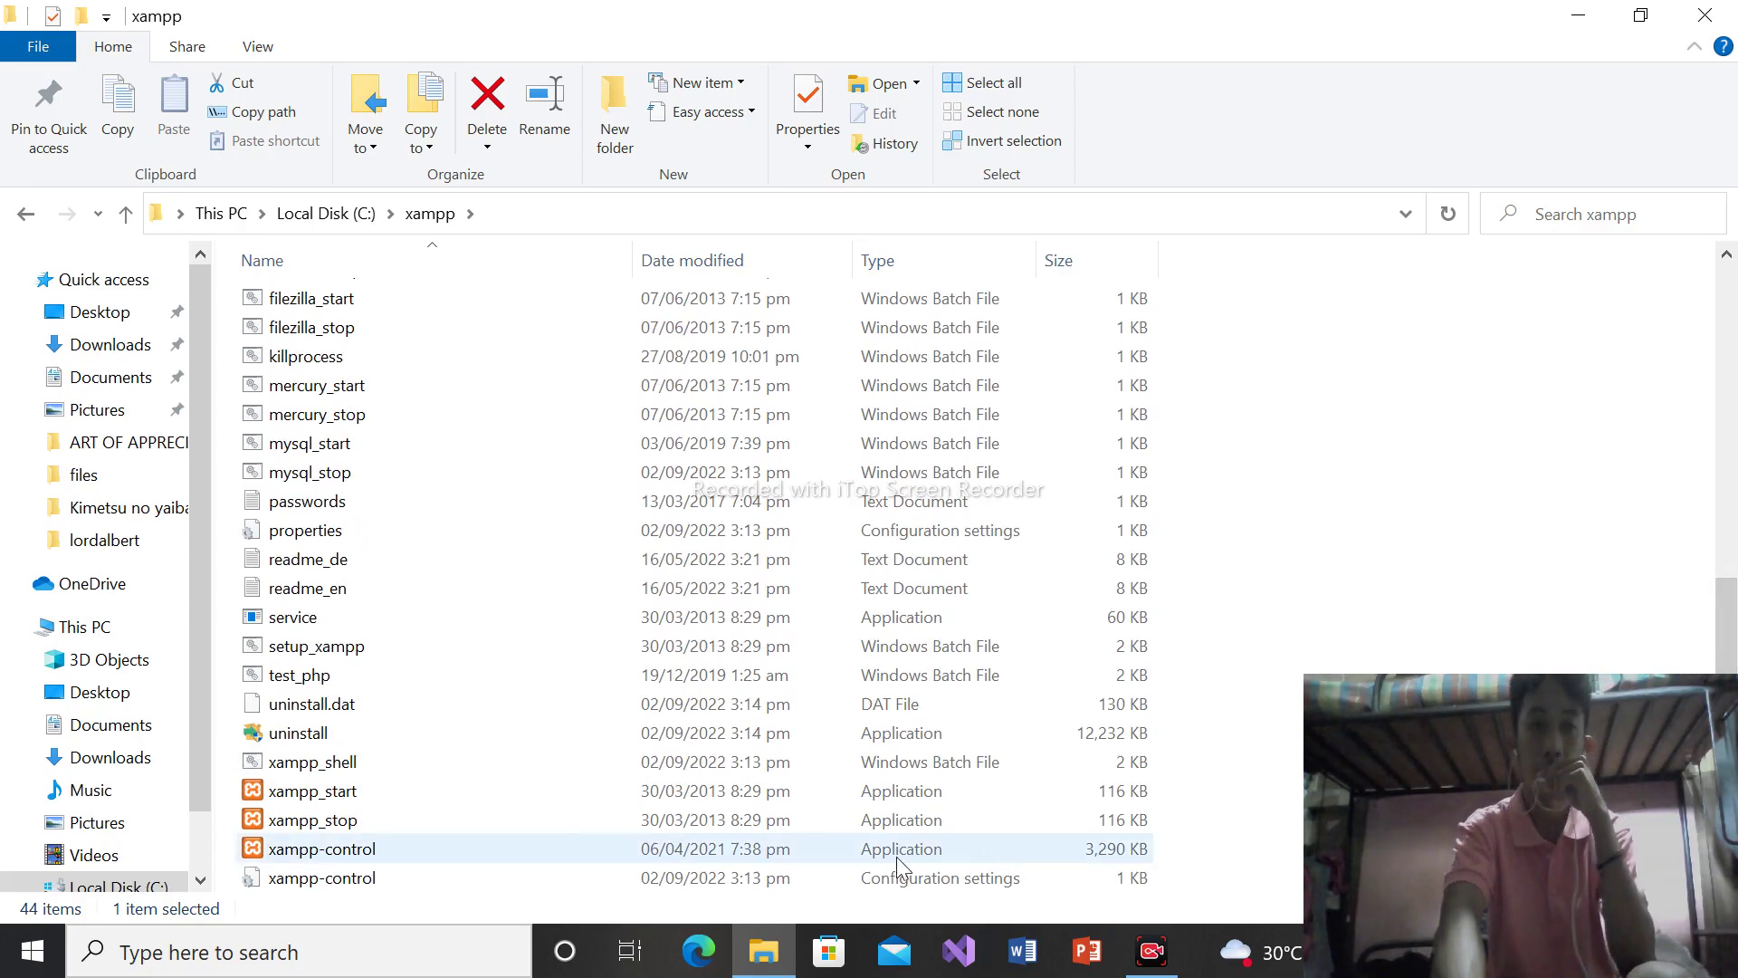
pyautogui.click(597, 859)
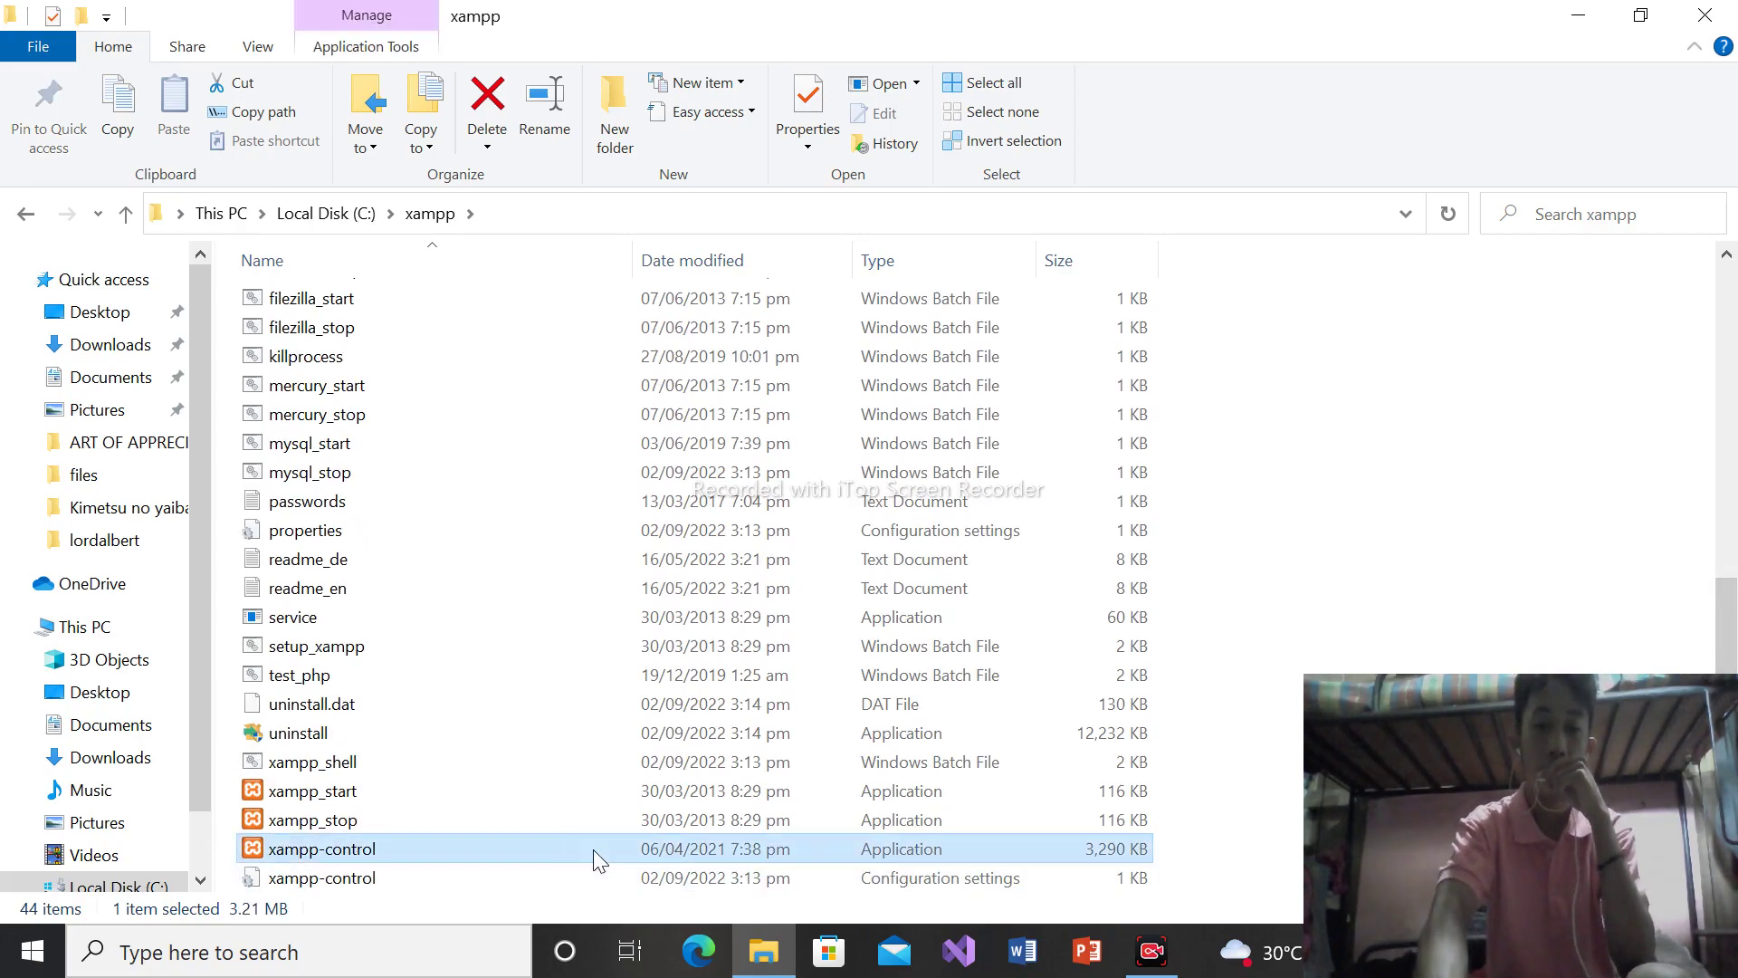
pyautogui.rightClick(594, 849)
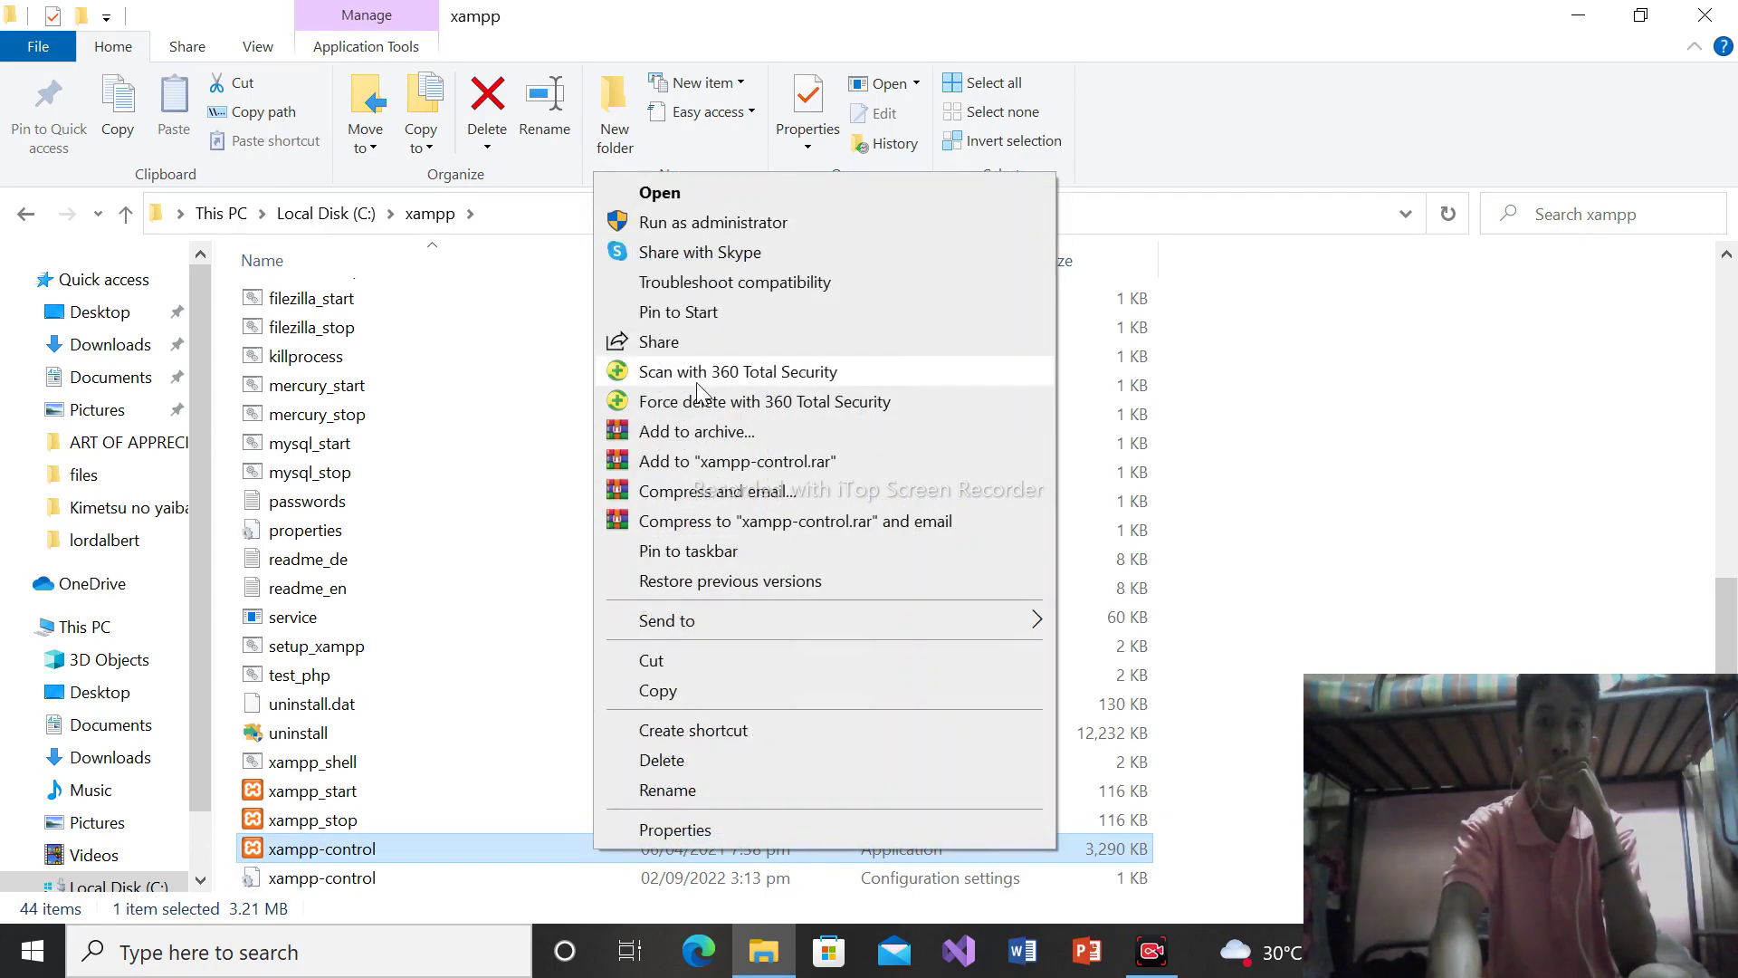
pyautogui.click(709, 222)
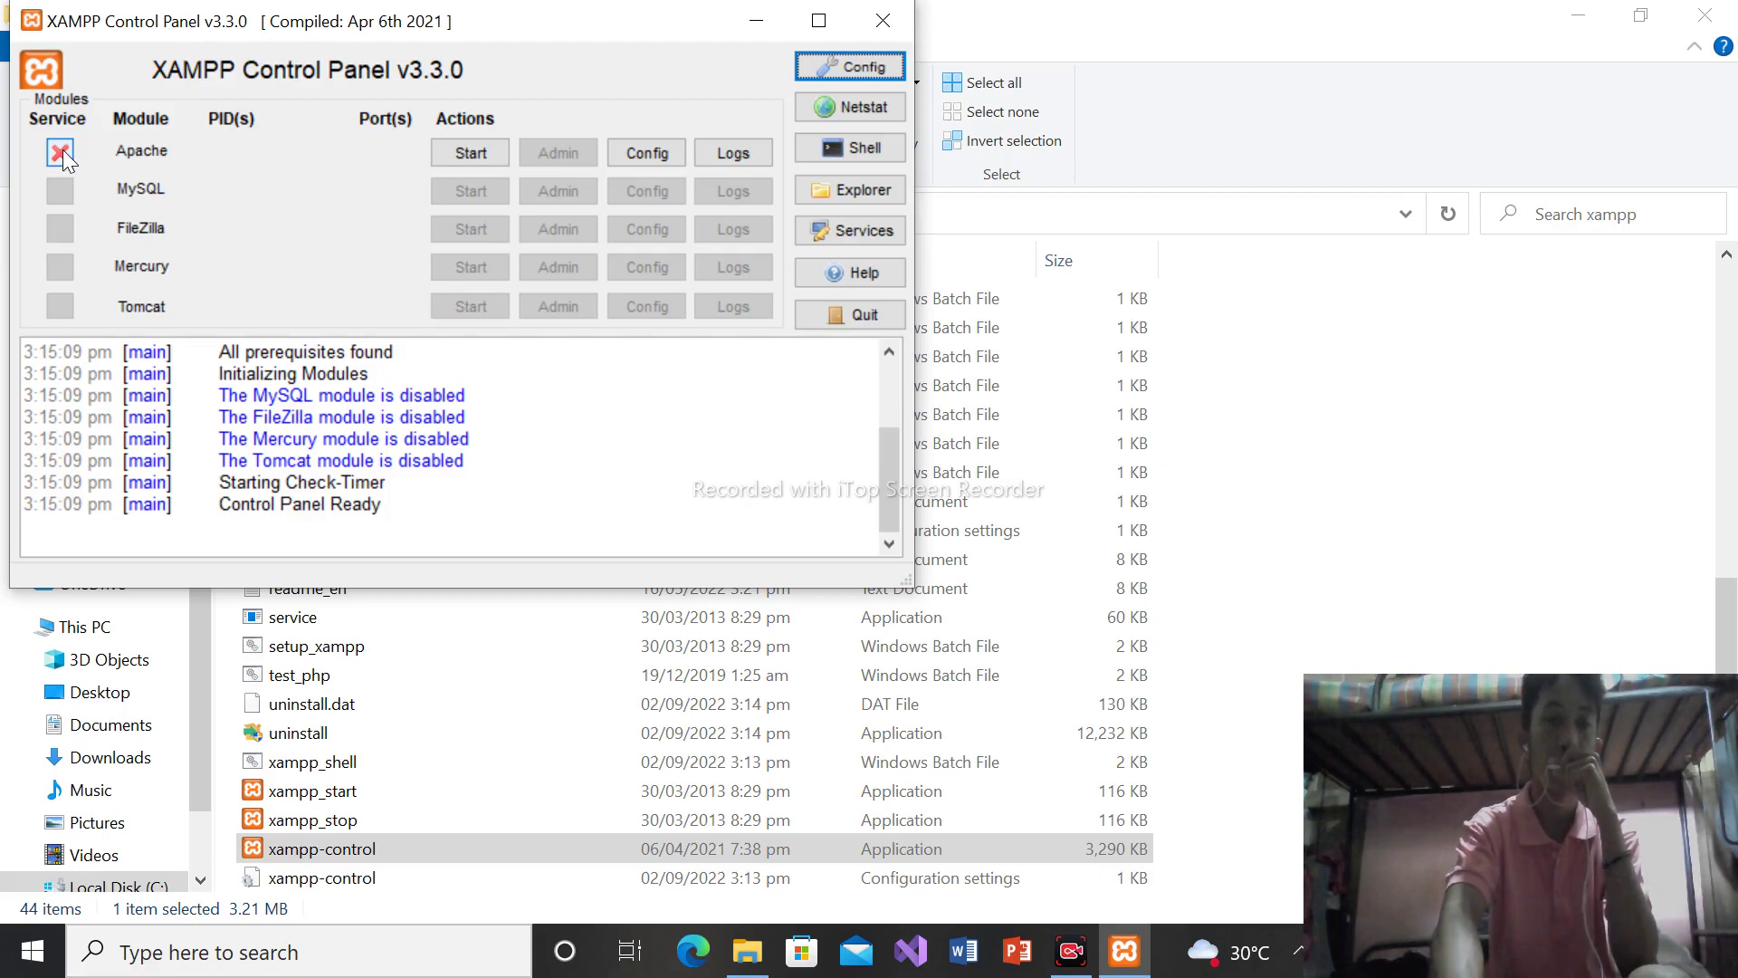
# Install and then uninstall Apache as a Windows service, confirming both prompts, and close the panel
pyautogui.click(60, 152)
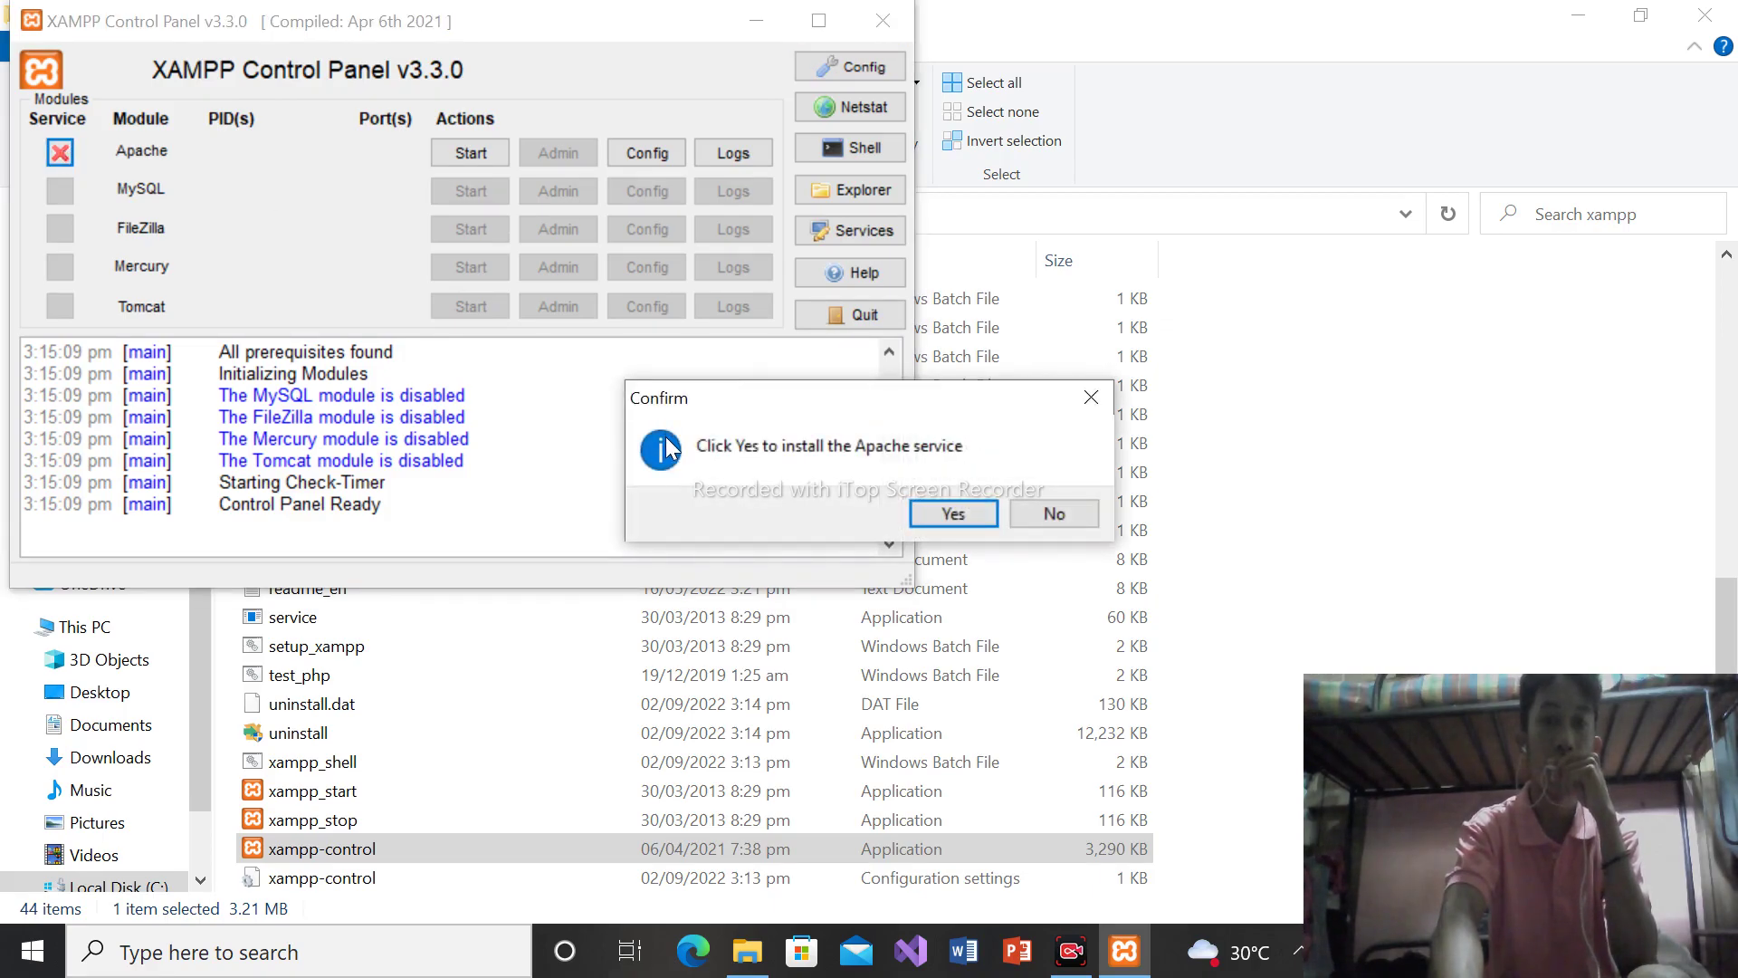
pyautogui.click(957, 509)
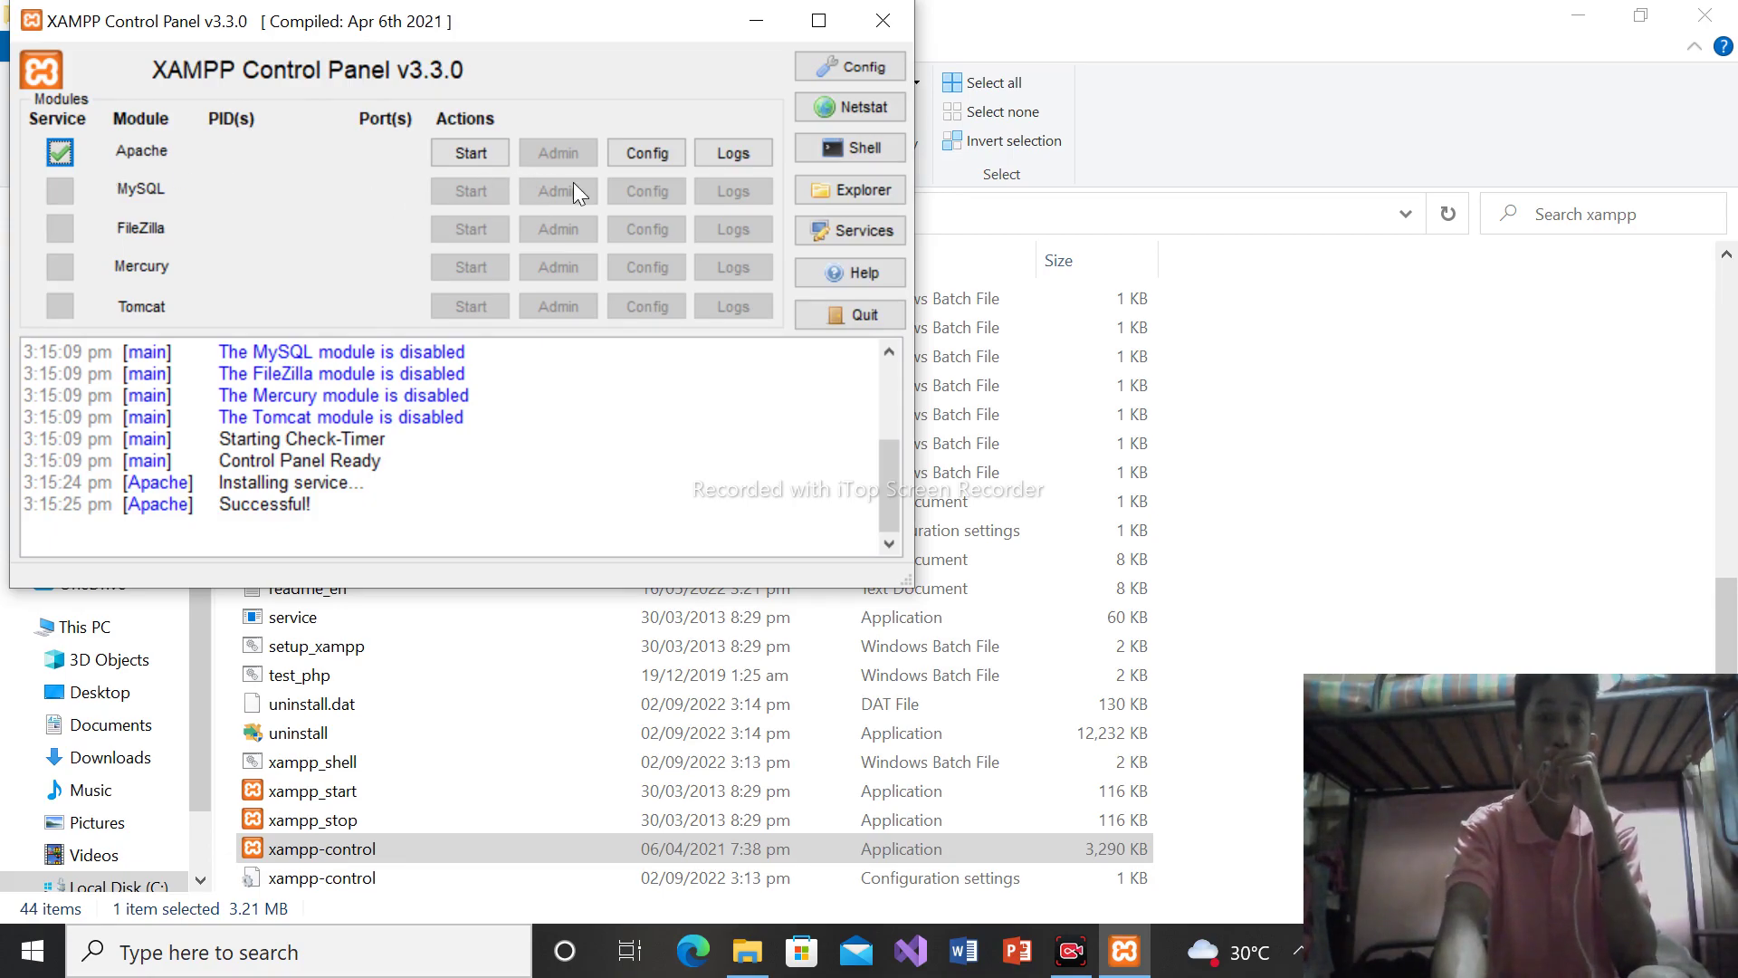
pyautogui.click(60, 152)
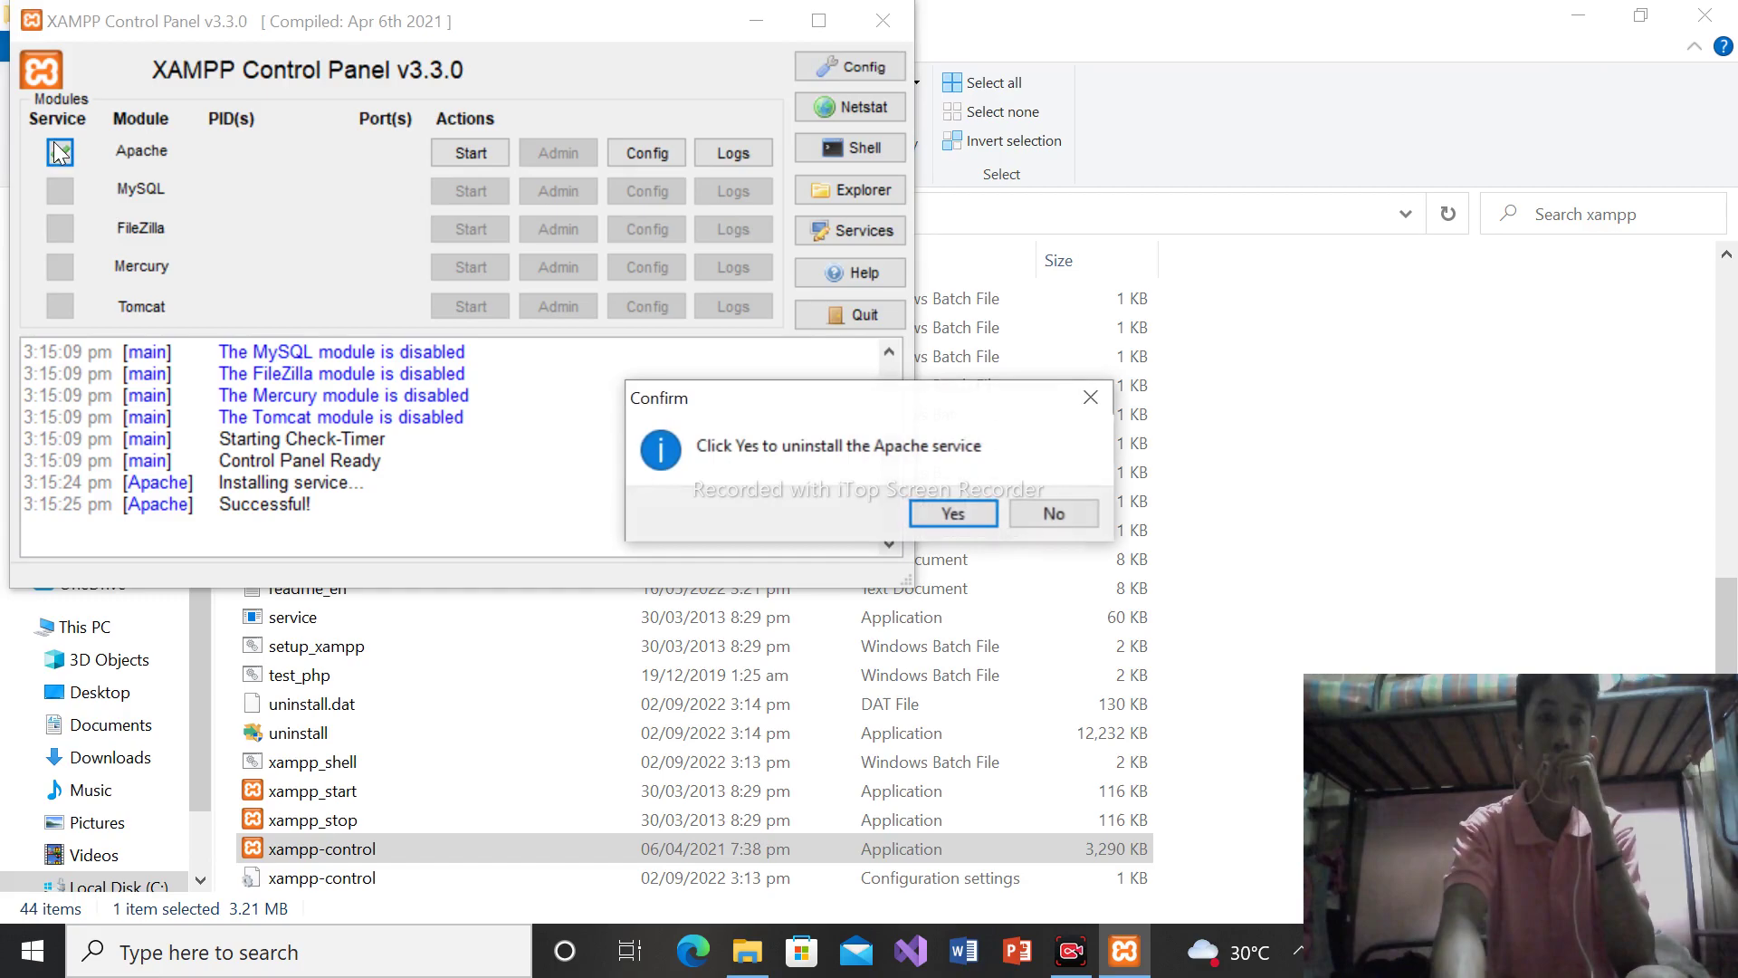
pyautogui.click(954, 513)
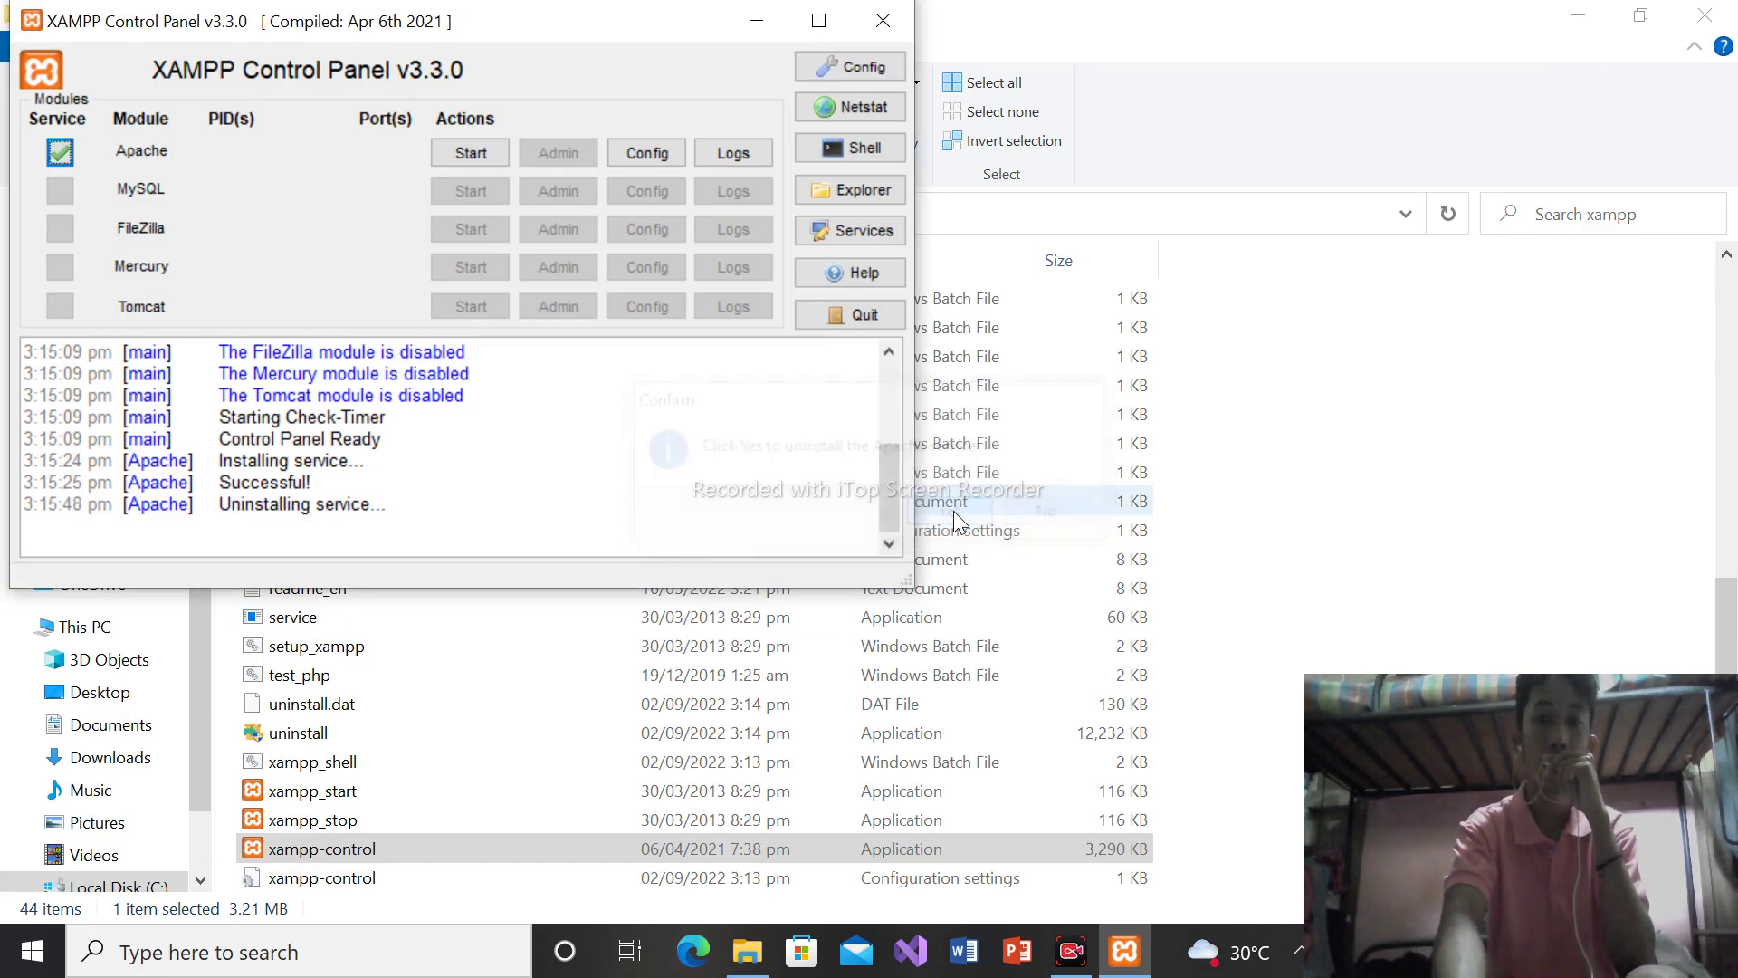
pyautogui.click(894, 14)
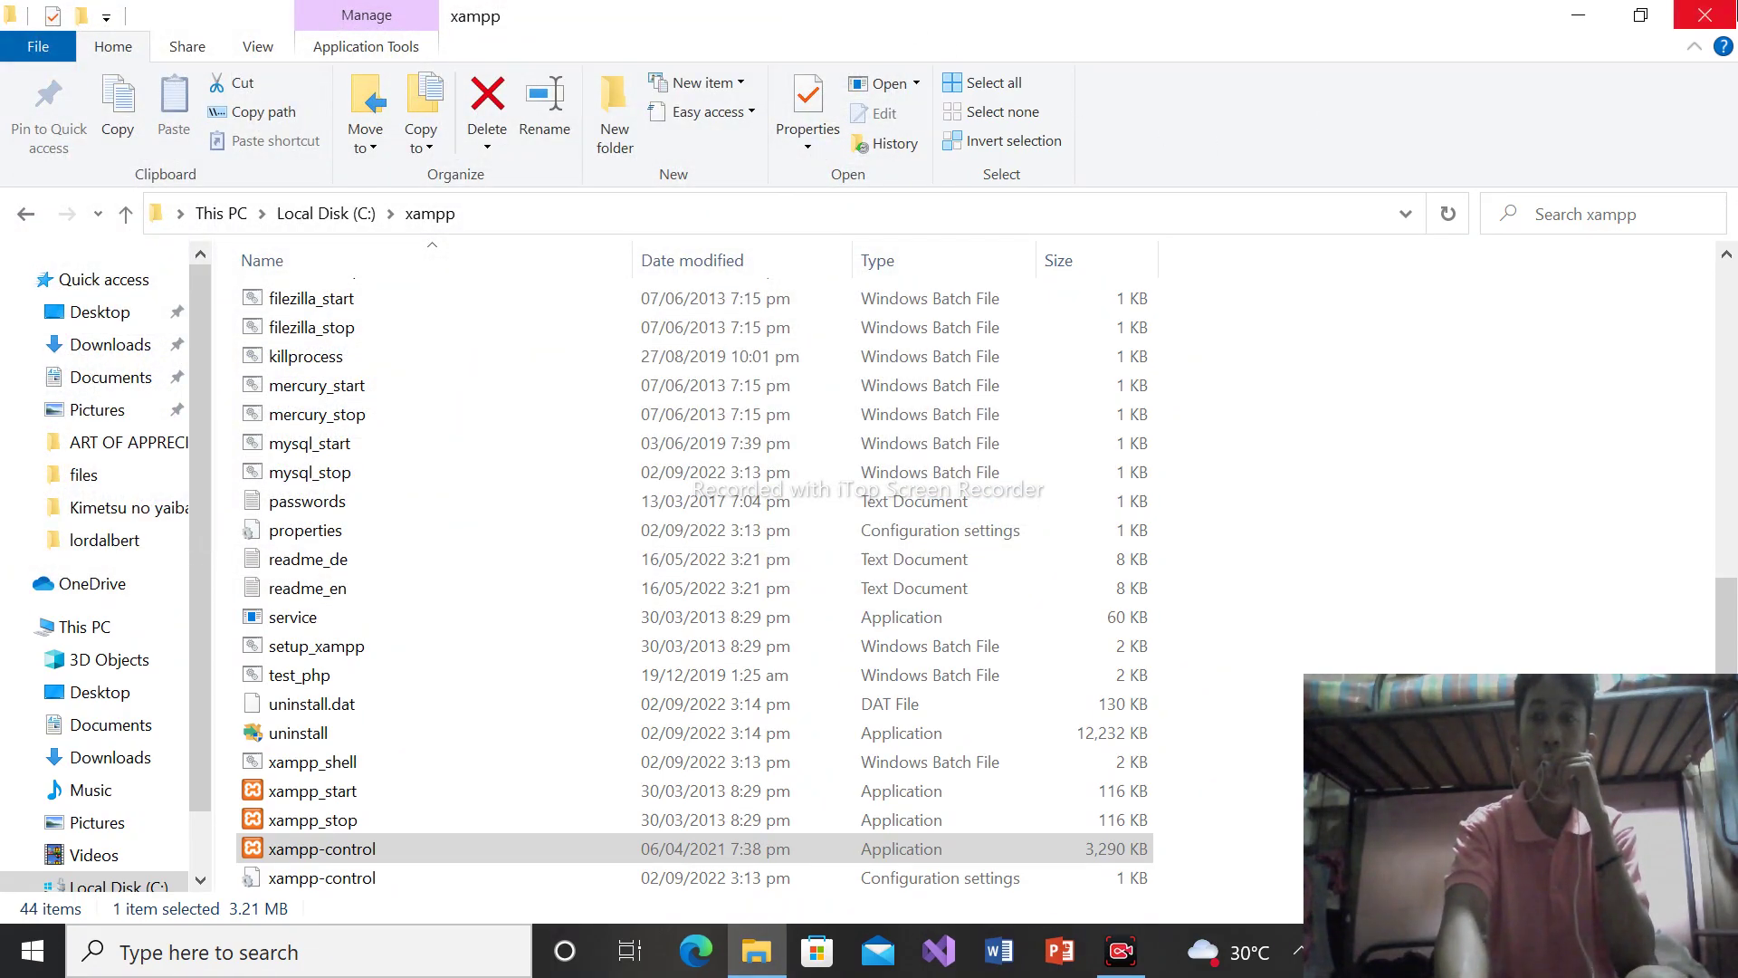
# Show the desktop with Win+D and refresh it from the right-click menu
pyautogui.press('super+d')
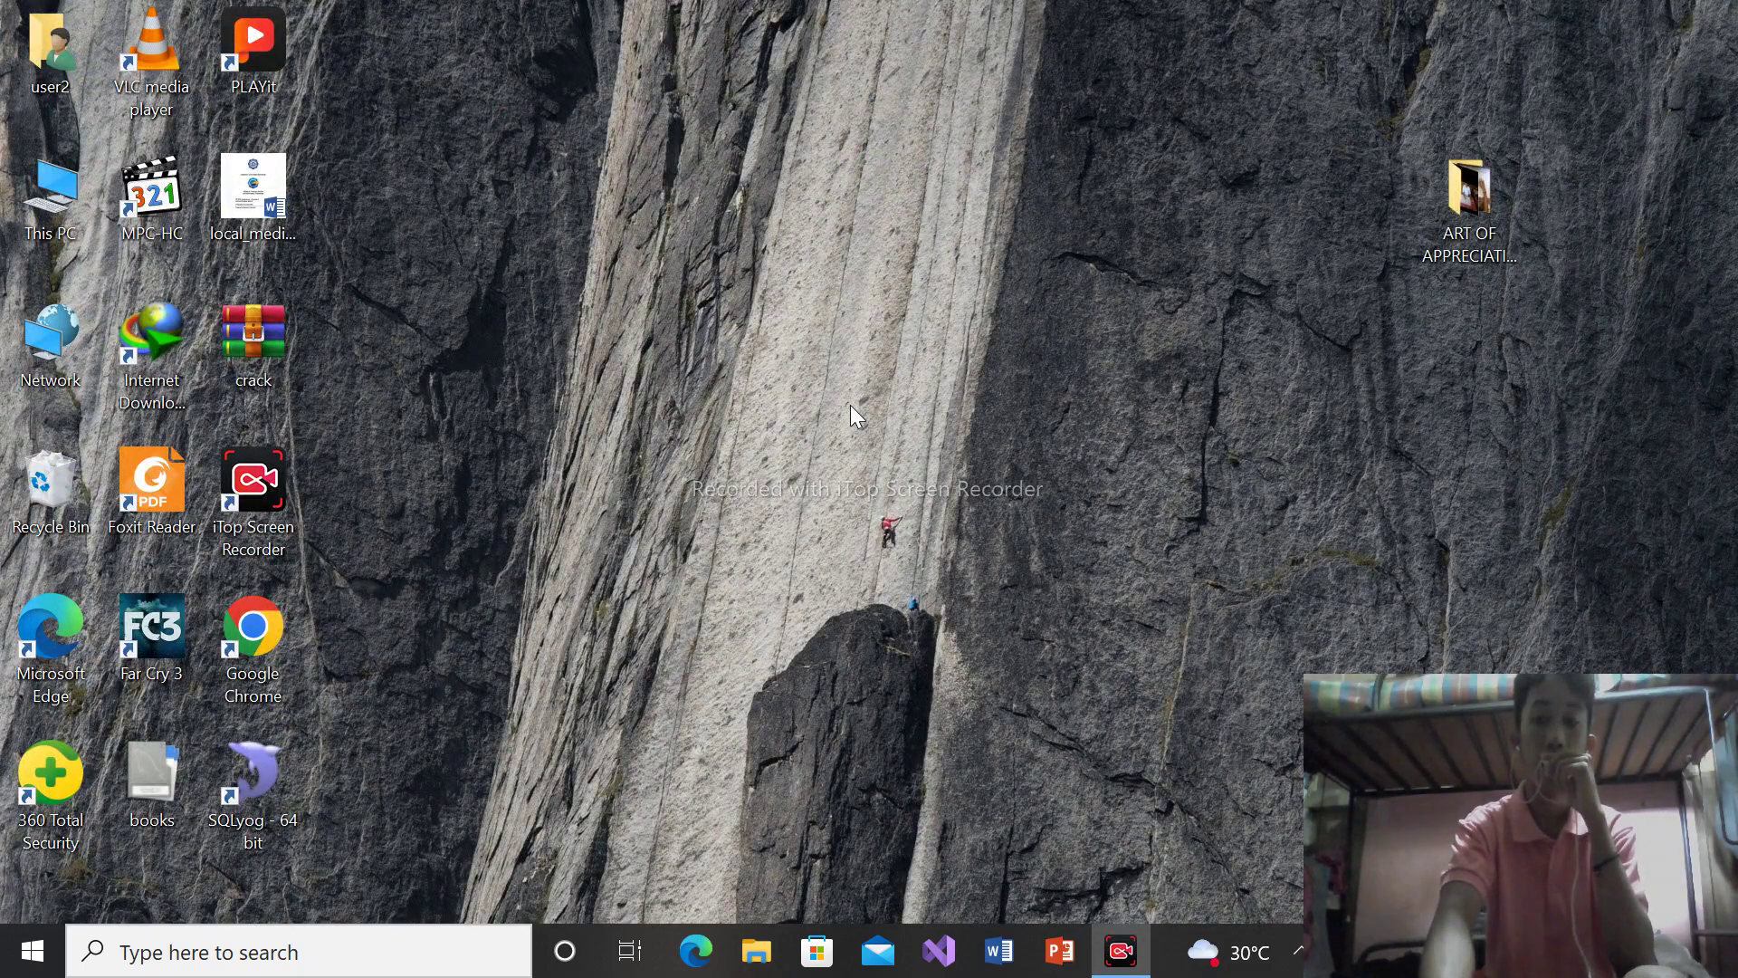
pyautogui.rightClick(851, 407)
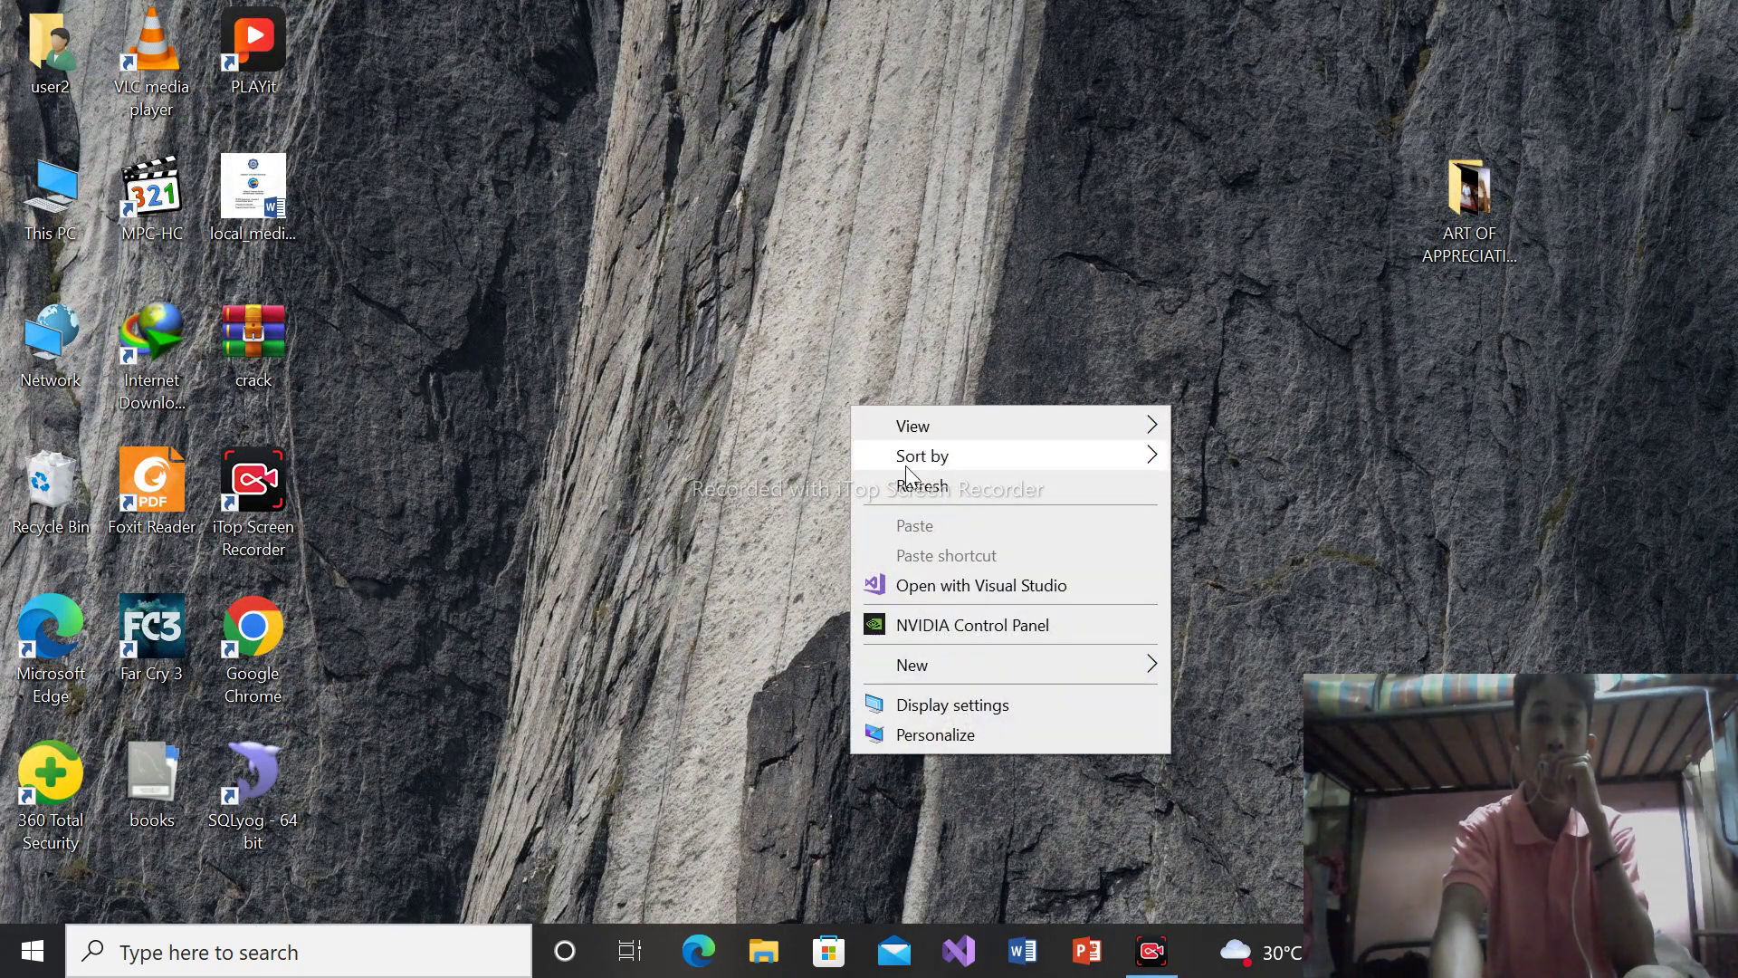
pyautogui.click(924, 490)
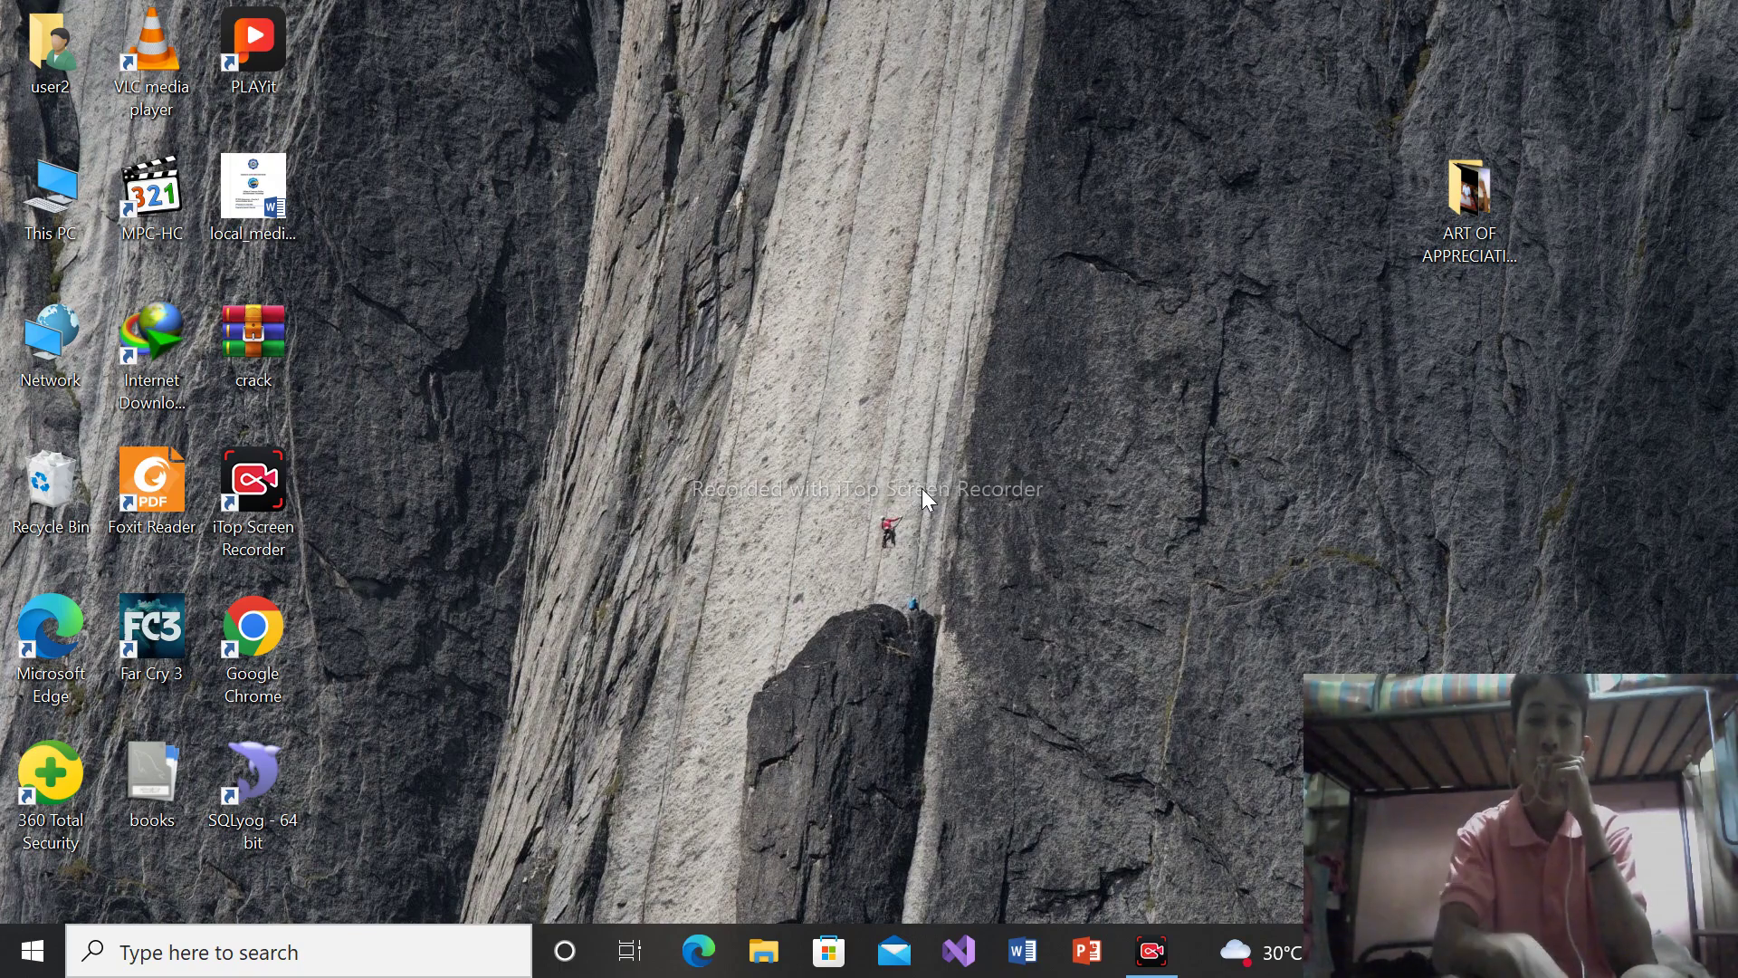